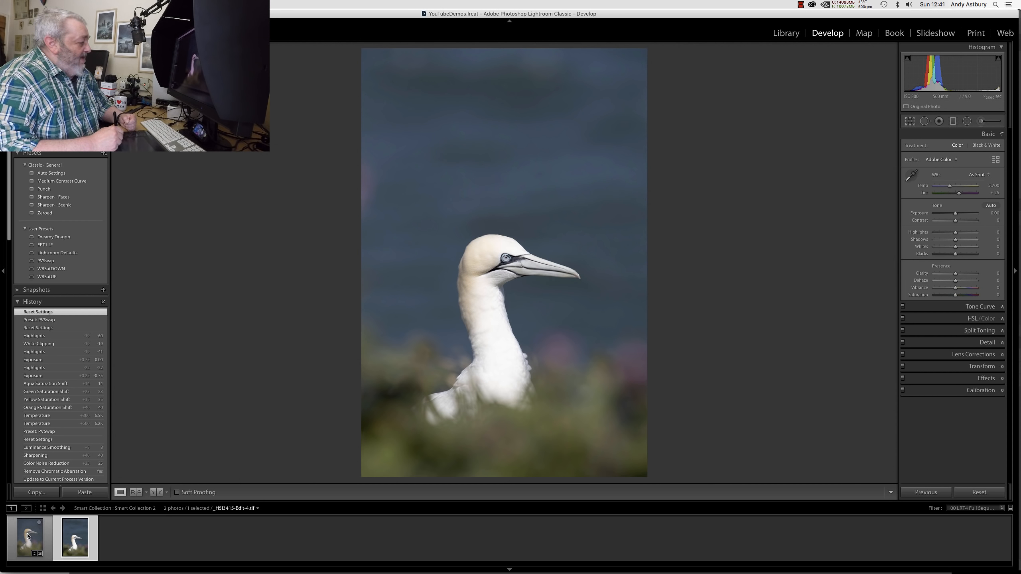
# Compare the finished gannet edit with the unprocessed raw photo and examine the raw's head, neck and breast plumage up close
pyautogui.click(29, 536)
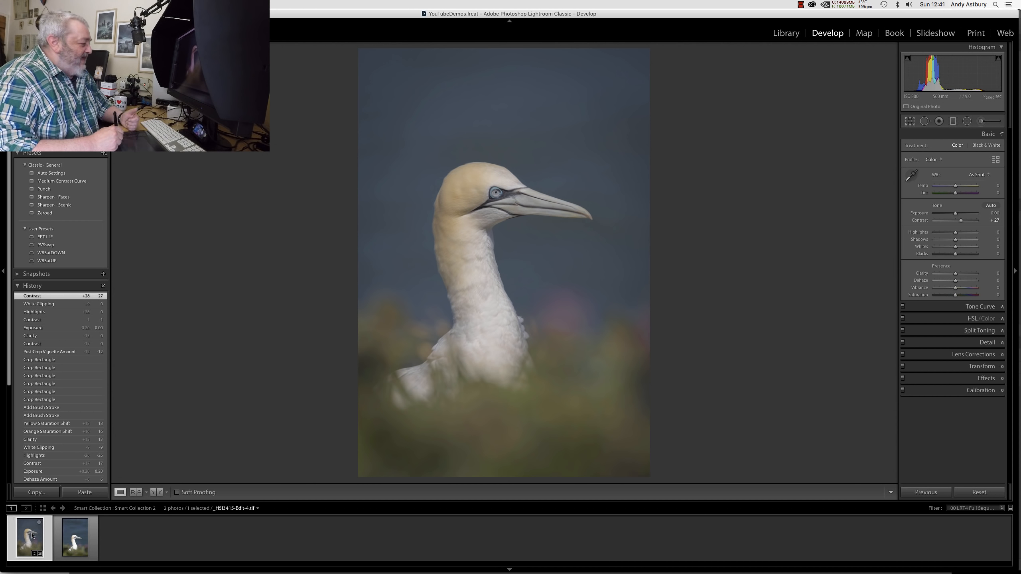
pyautogui.click(74, 541)
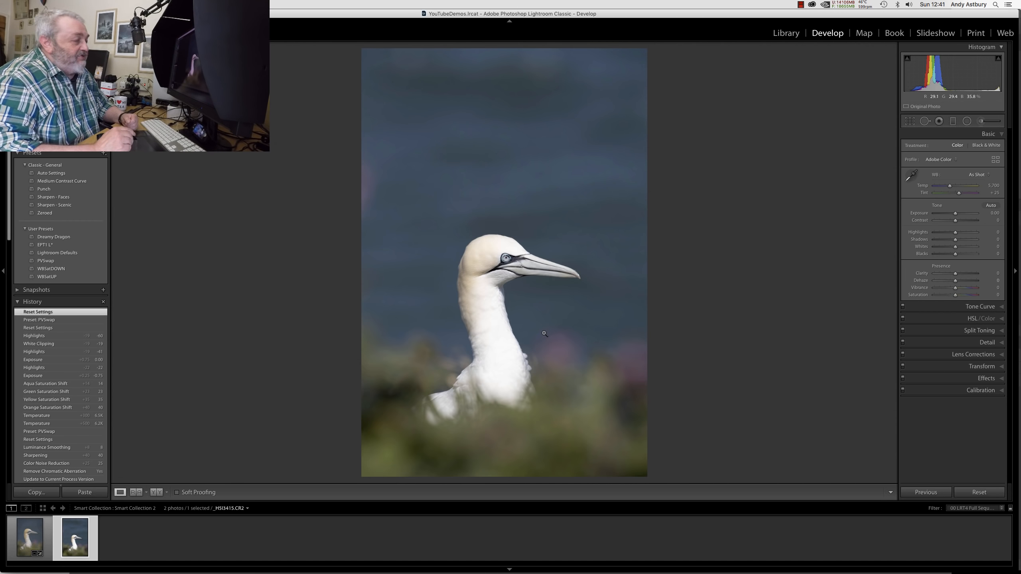
pyautogui.click(500, 270)
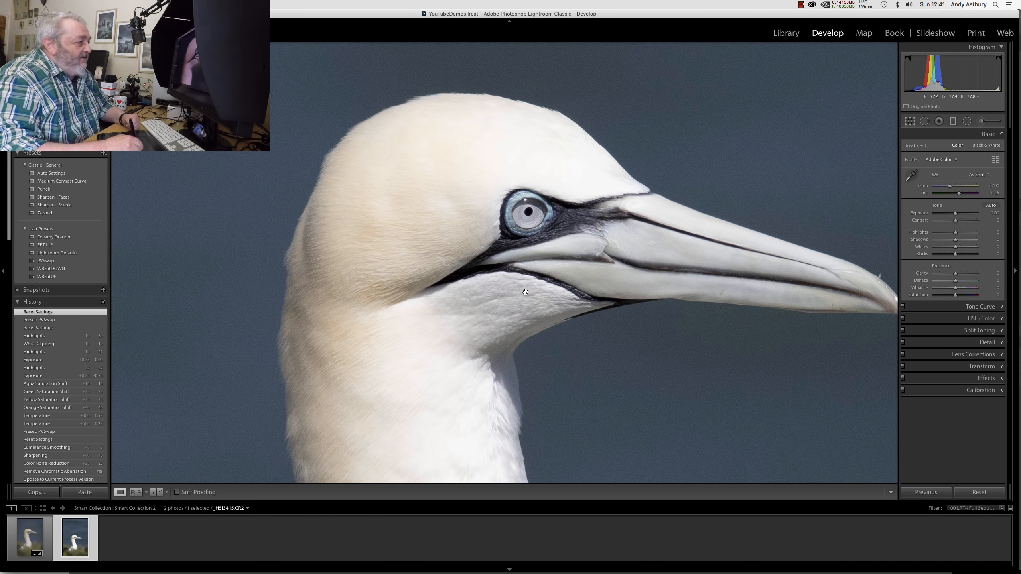
pyautogui.moveTo(525, 292); pyautogui.dragTo(413, 258)
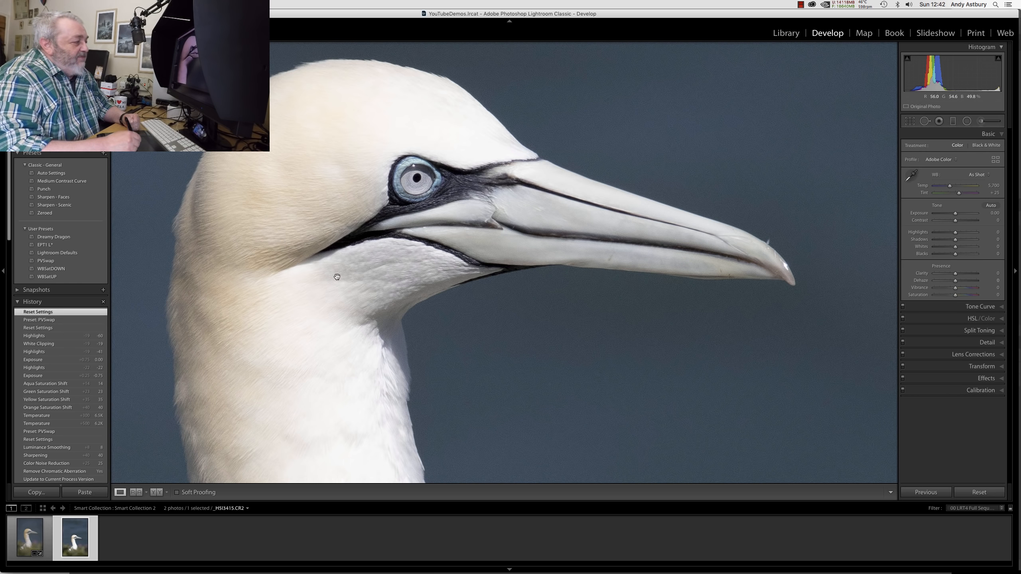
pyautogui.moveTo(337, 431); pyautogui.dragTo(369, 249)
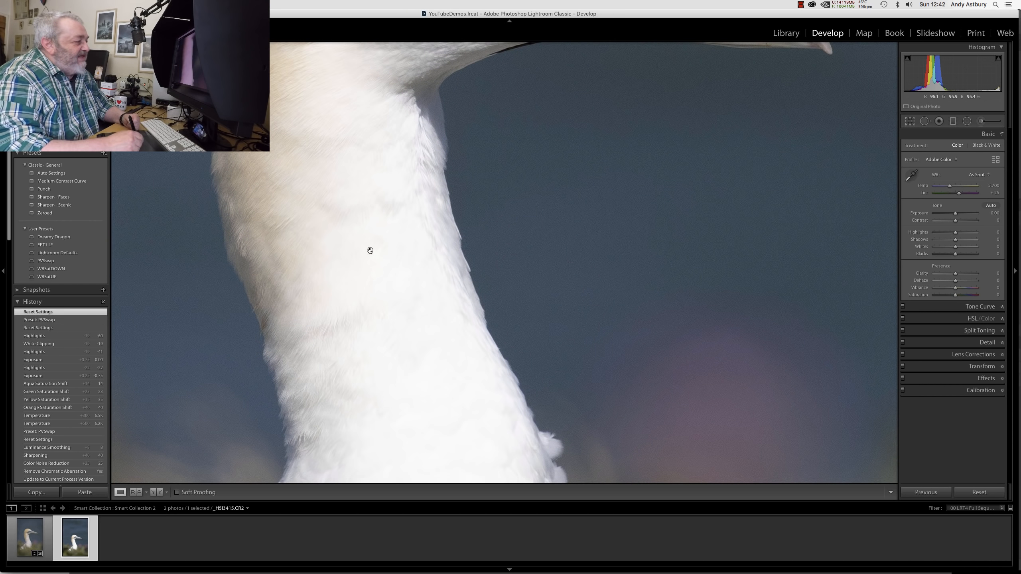
pyautogui.moveTo(375, 347); pyautogui.dragTo(385, 298)
pyautogui.moveTo(388, 351); pyautogui.dragTo(396, 258)
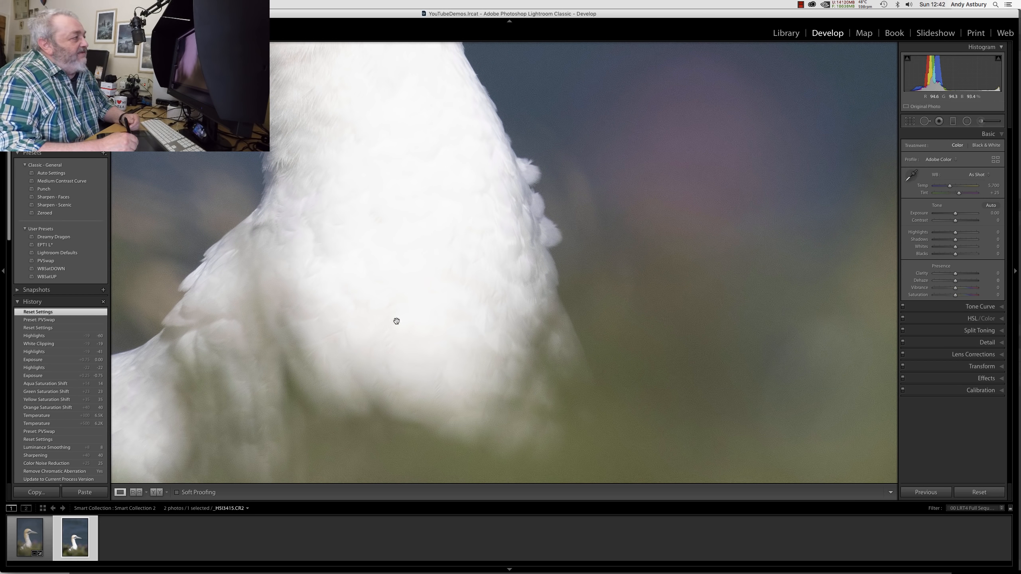
pyautogui.click(398, 254)
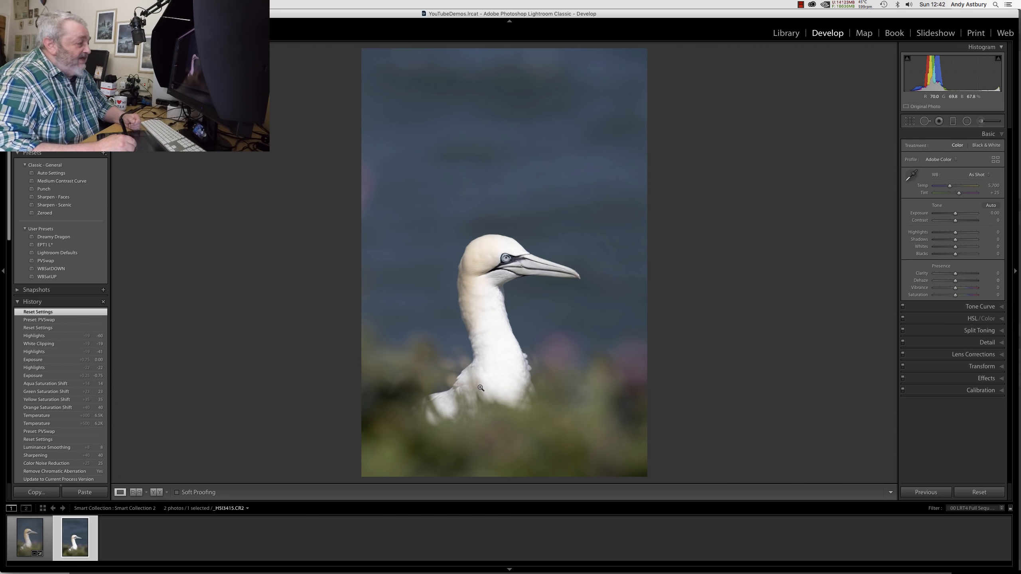
# Try the PVSwap preset on the raw gannet photo, inspecting the plumage detail, and reset the develop settings
pyautogui.click(41, 261)
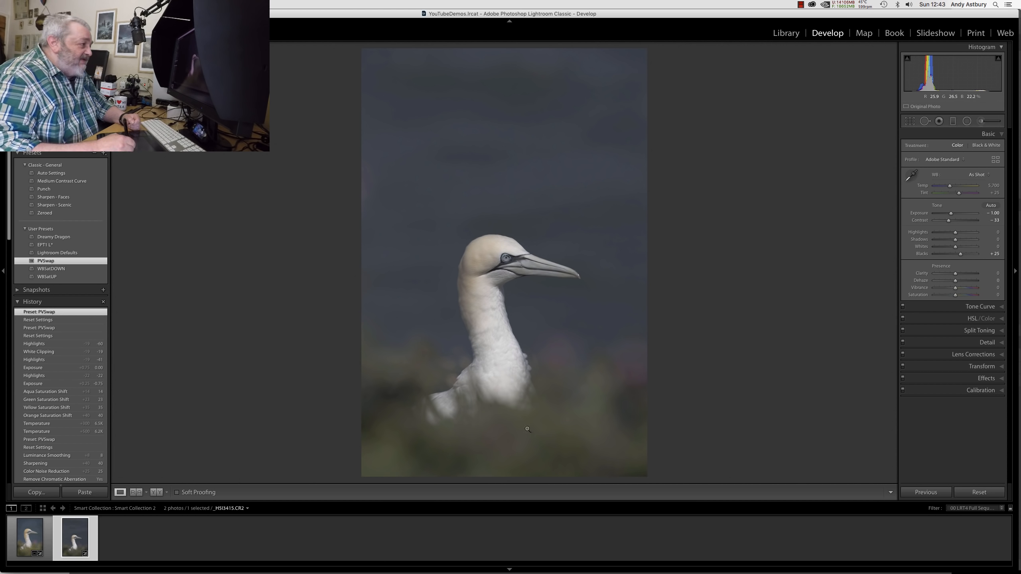
pyautogui.click(492, 347)
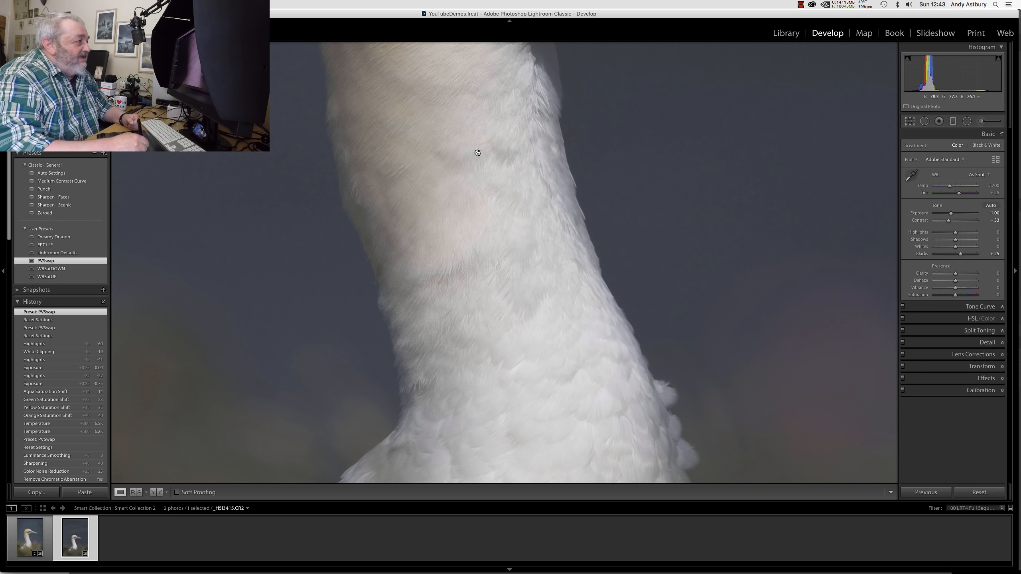
pyautogui.moveTo(497, 392); pyautogui.dragTo(410, 178)
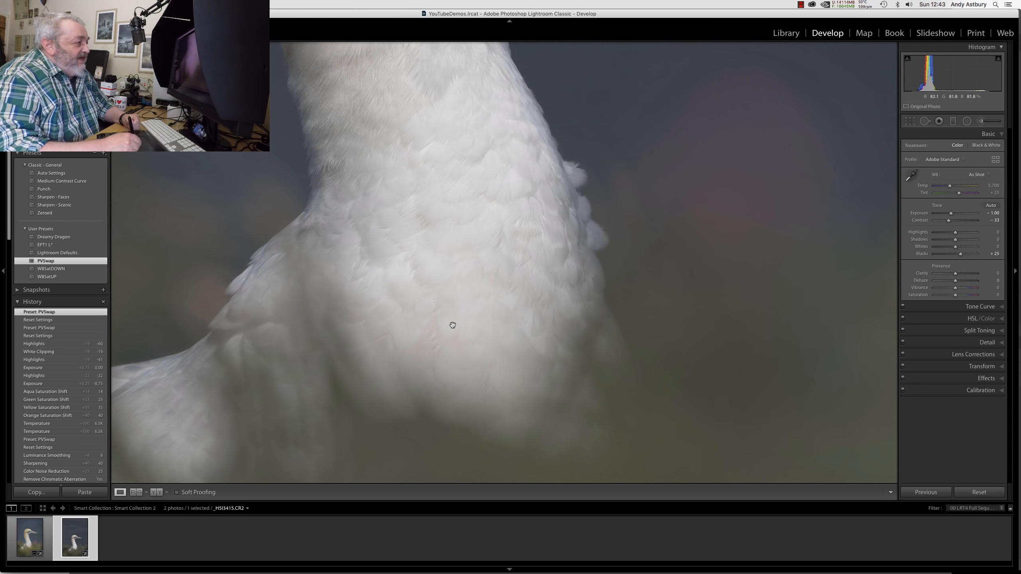
pyautogui.moveTo(431, 233); pyautogui.dragTo(452, 355)
pyautogui.moveTo(433, 251); pyautogui.dragTo(435, 360)
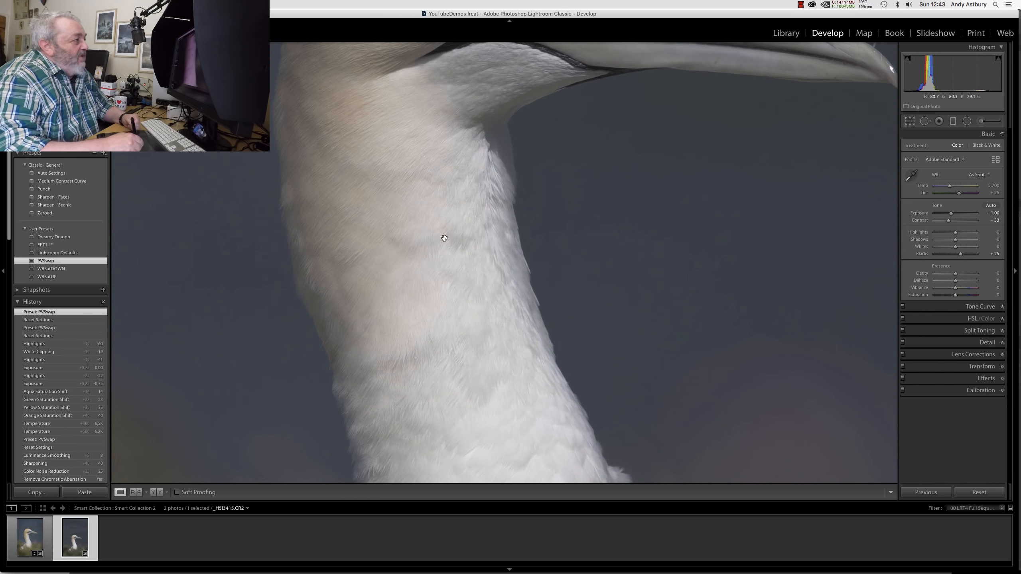
pyautogui.moveTo(418, 246); pyautogui.dragTo(402, 333)
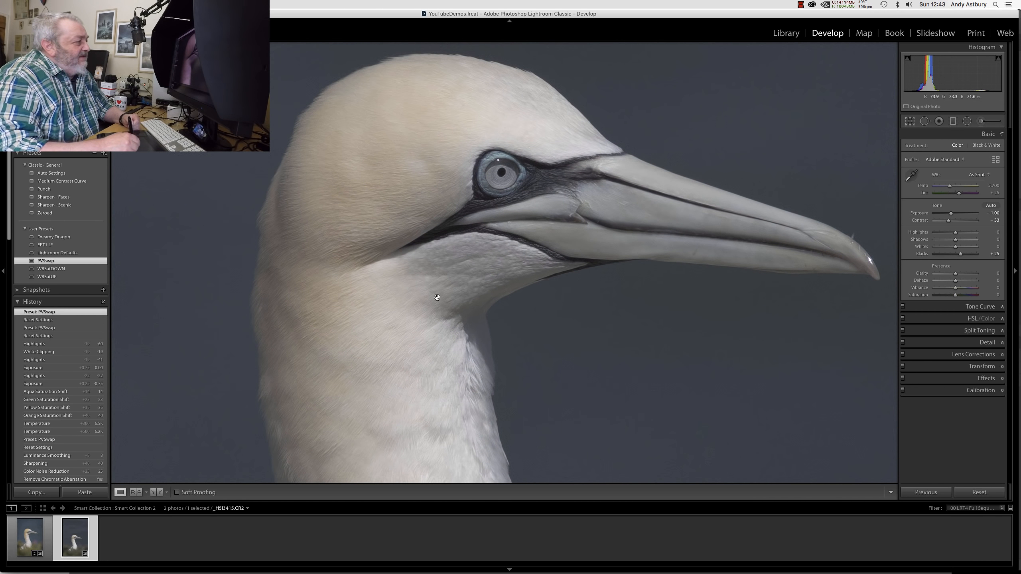
pyautogui.moveTo(448, 253); pyautogui.dragTo(495, 276)
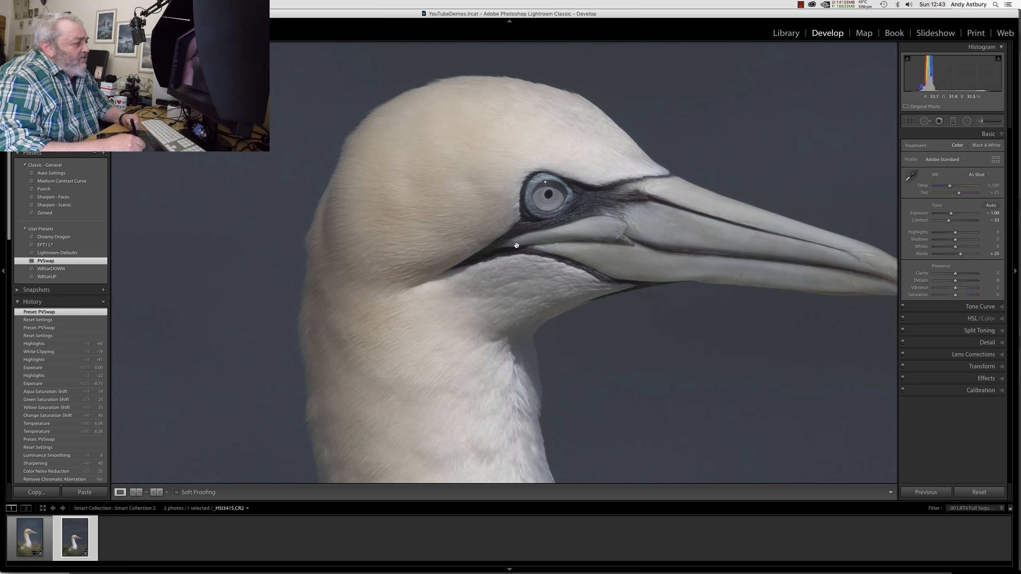
pyautogui.click(969, 493)
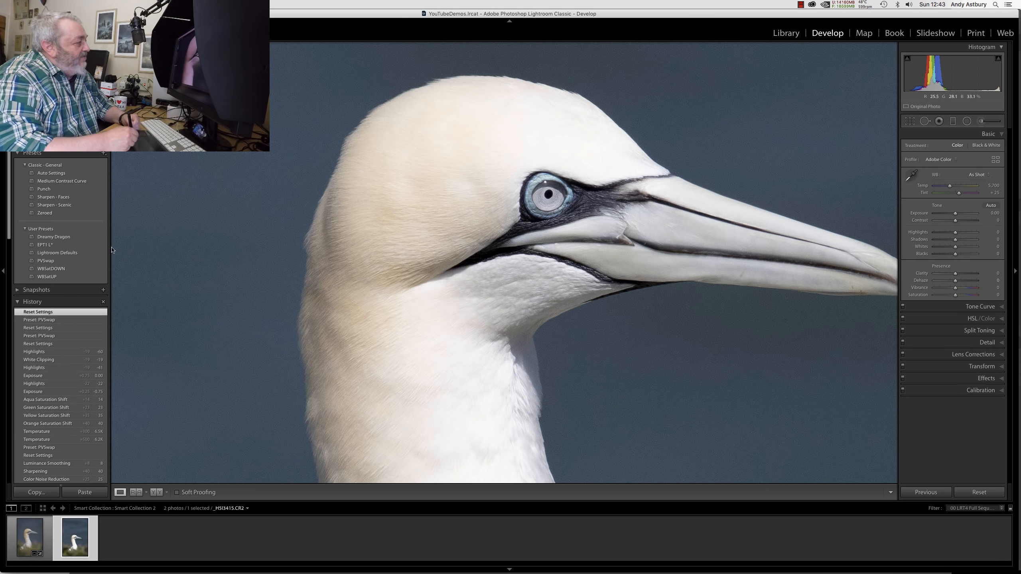
# Apply the PVSwap preset to the raw gannet photo and return Exposure to 0.00
pyautogui.click(48, 261)
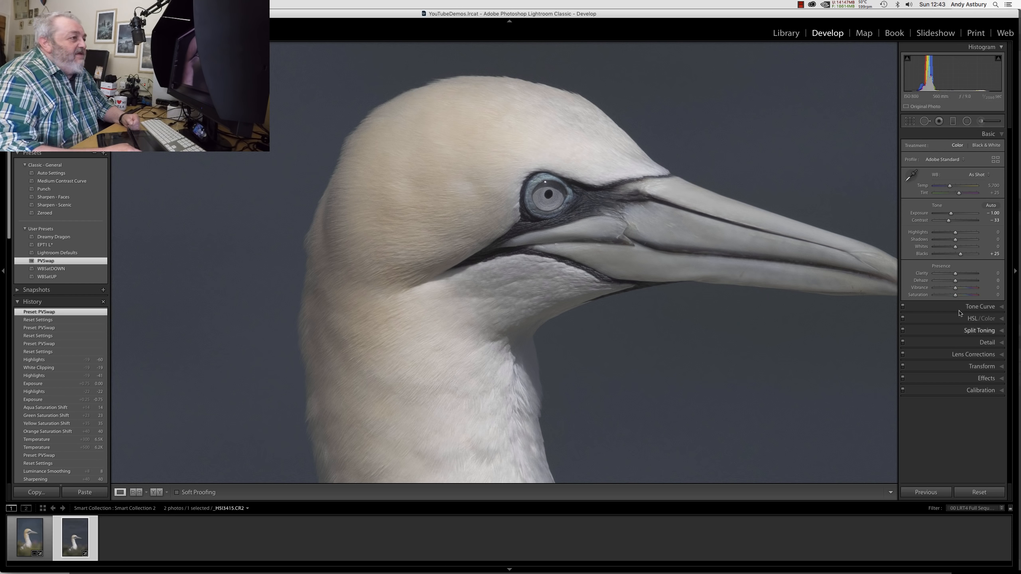
pyautogui.doubleClick(917, 213)
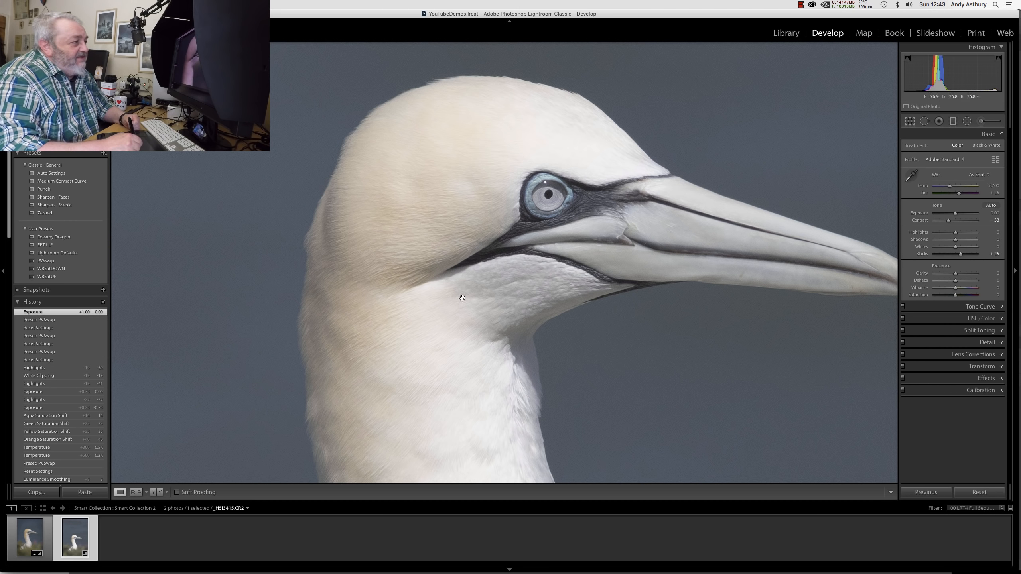
pyautogui.click(453, 336)
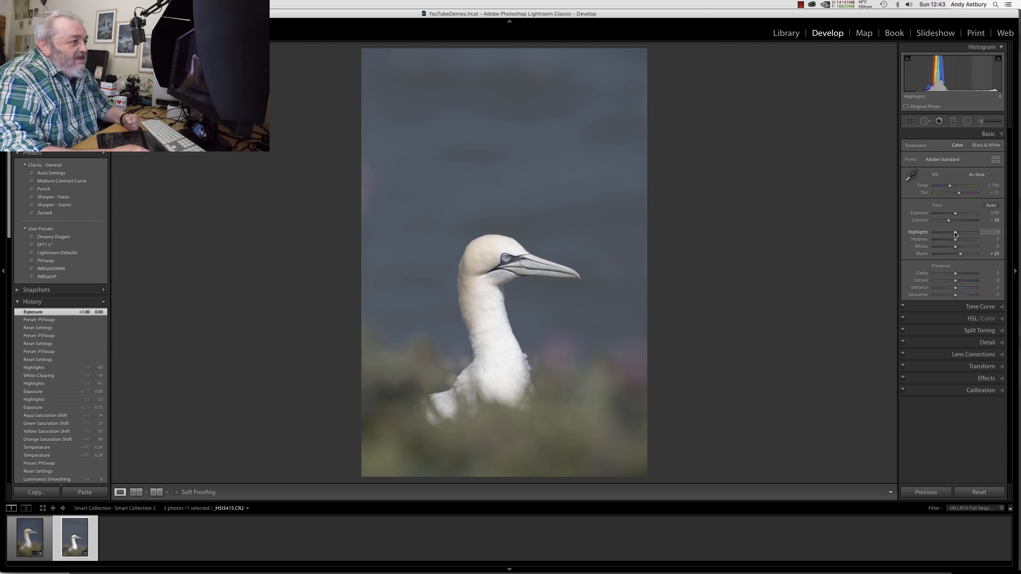
# Lower Highlights to -32 and Whites to -48 to recover detail in the bird's white neck and breast feathers
pyautogui.moveTo(956, 235); pyautogui.dragTo(943, 236)
pyautogui.click(488, 366)
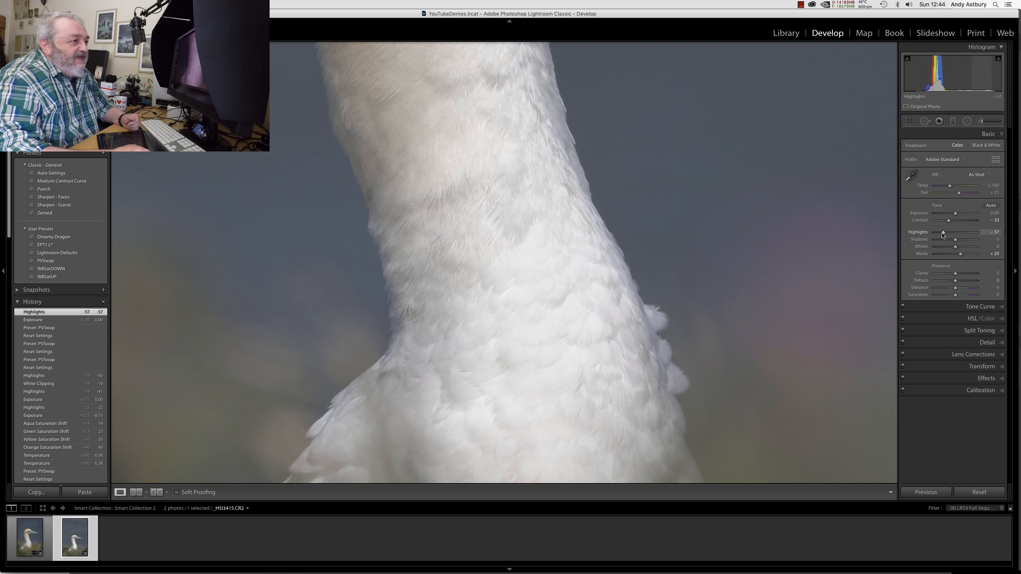
pyautogui.moveTo(944, 235); pyautogui.dragTo(947, 237)
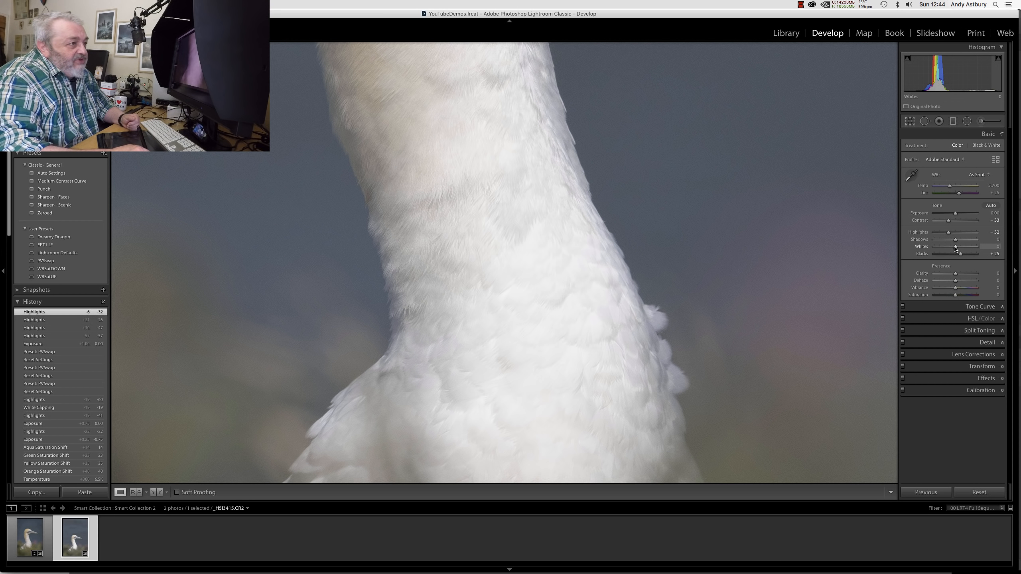
pyautogui.moveTo(955, 249); pyautogui.dragTo(945, 249)
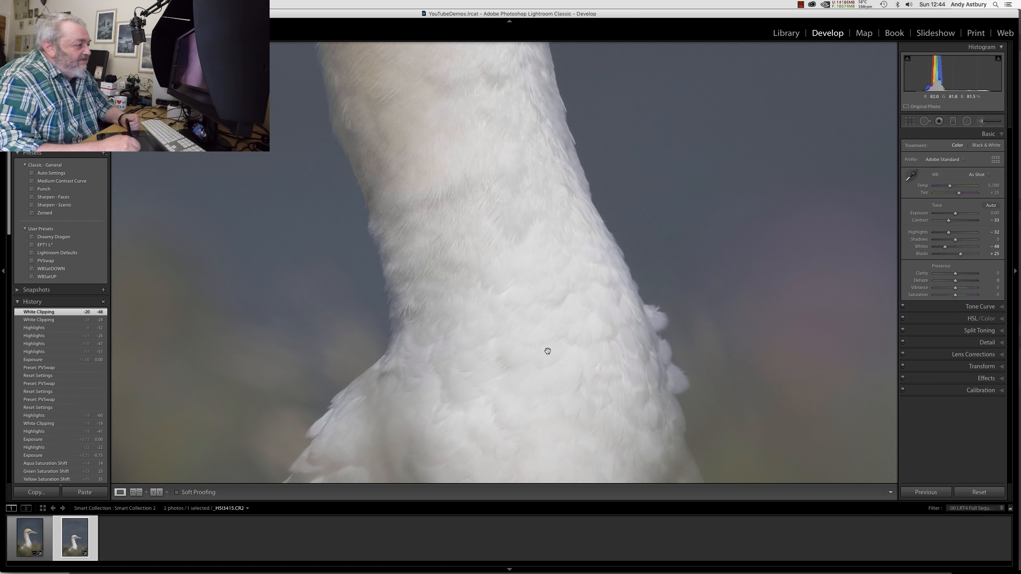
pyautogui.moveTo(533, 358); pyautogui.dragTo(506, 187)
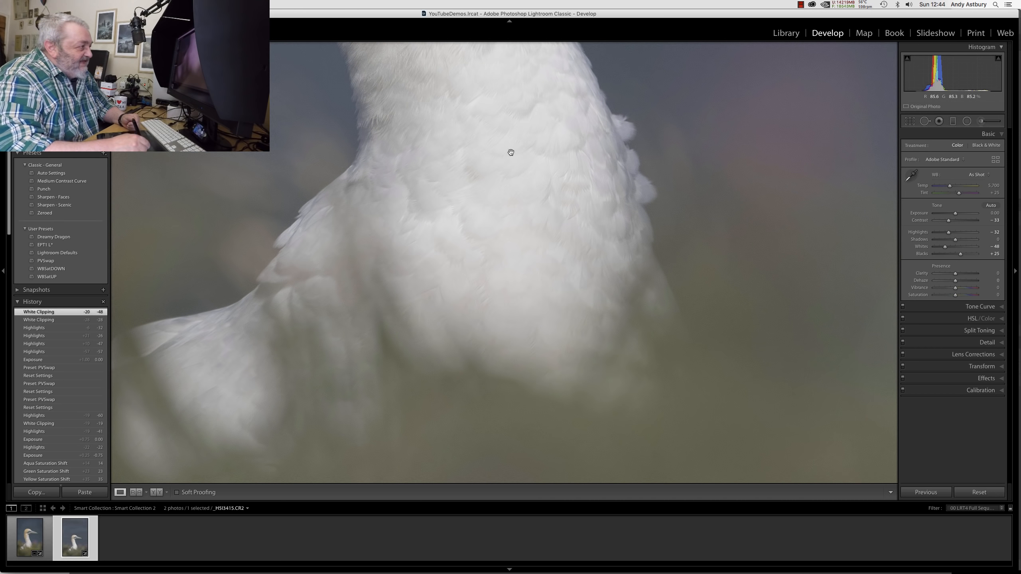
pyautogui.click(504, 221)
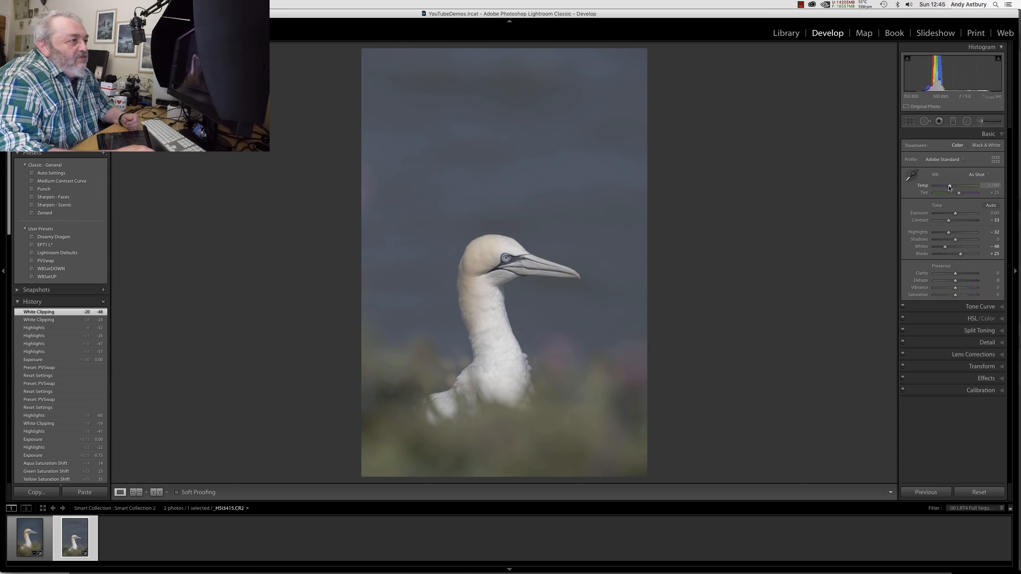
# Warm the white balance to a temperature of 6,527 and raise Vibrance to +32
pyautogui.moveTo(949, 187); pyautogui.dragTo(953, 187)
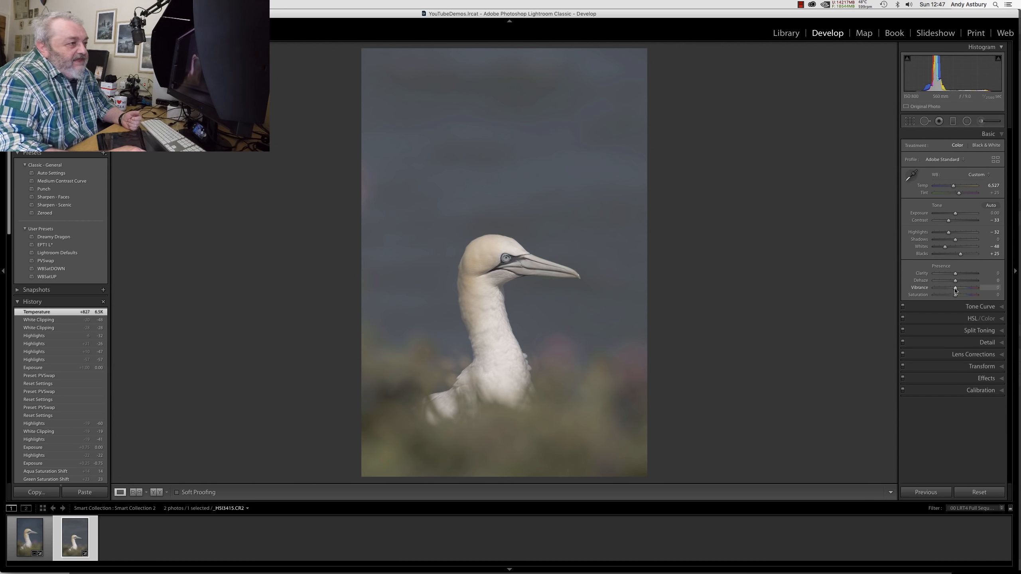
pyautogui.moveTo(956, 290); pyautogui.dragTo(958, 292)
pyautogui.click(474, 271)
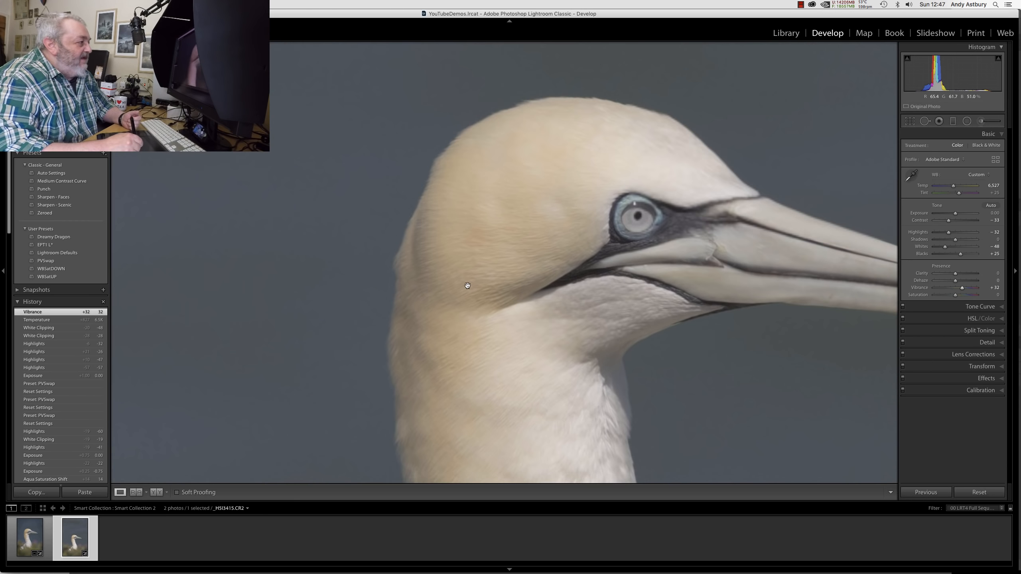
# Raise the HSL saturation of Orange to +39 and Yellow to +26, and check the head and beak up close
pyautogui.click(973, 321)
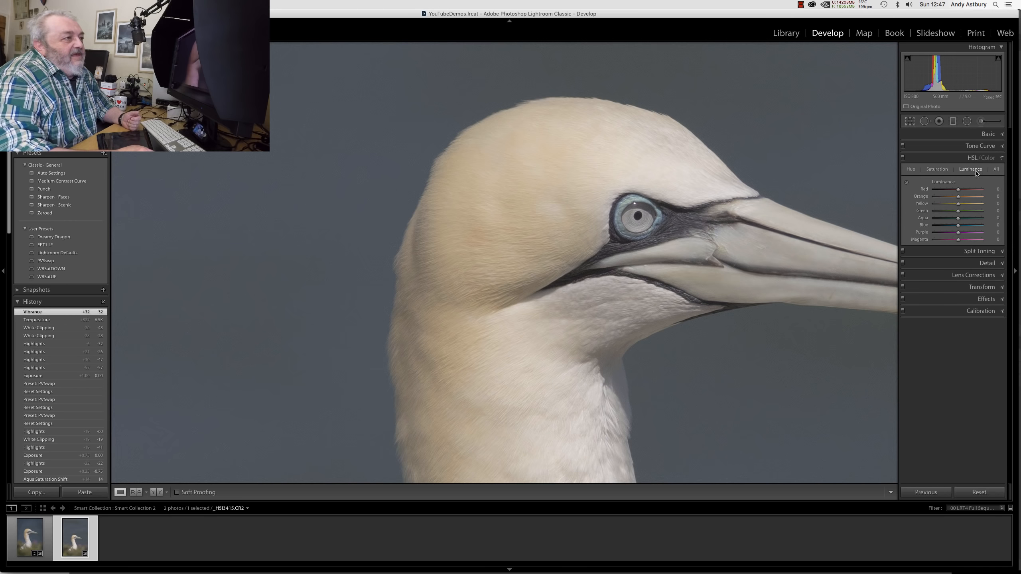
pyautogui.click(937, 169)
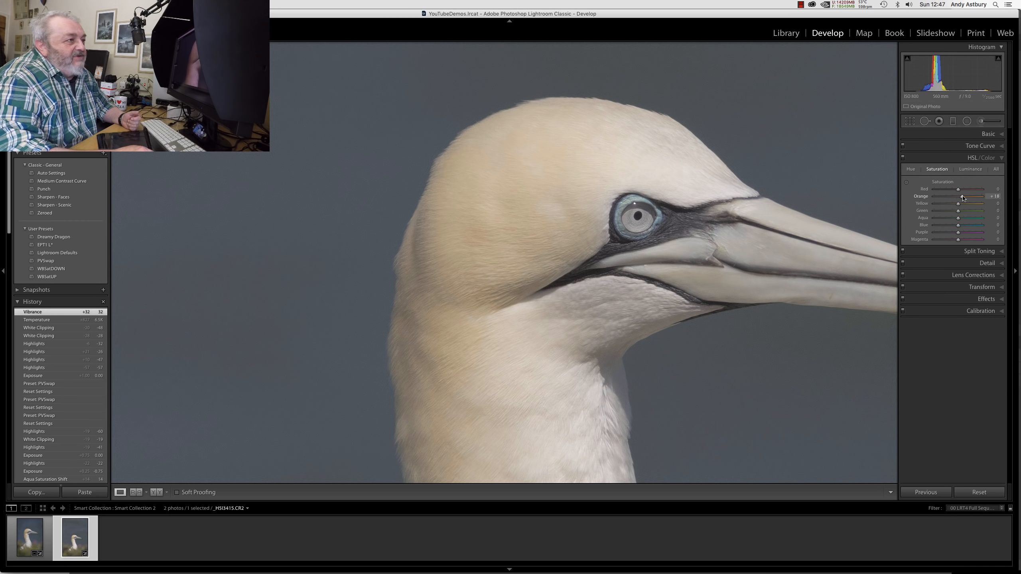
pyautogui.moveTo(966, 198); pyautogui.dragTo(964, 205)
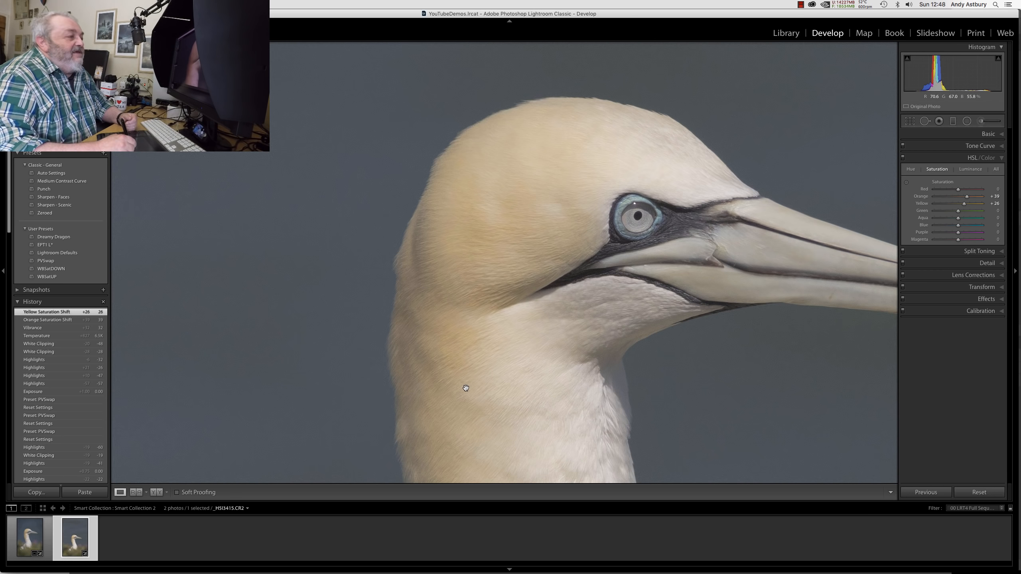
pyautogui.click(481, 330)
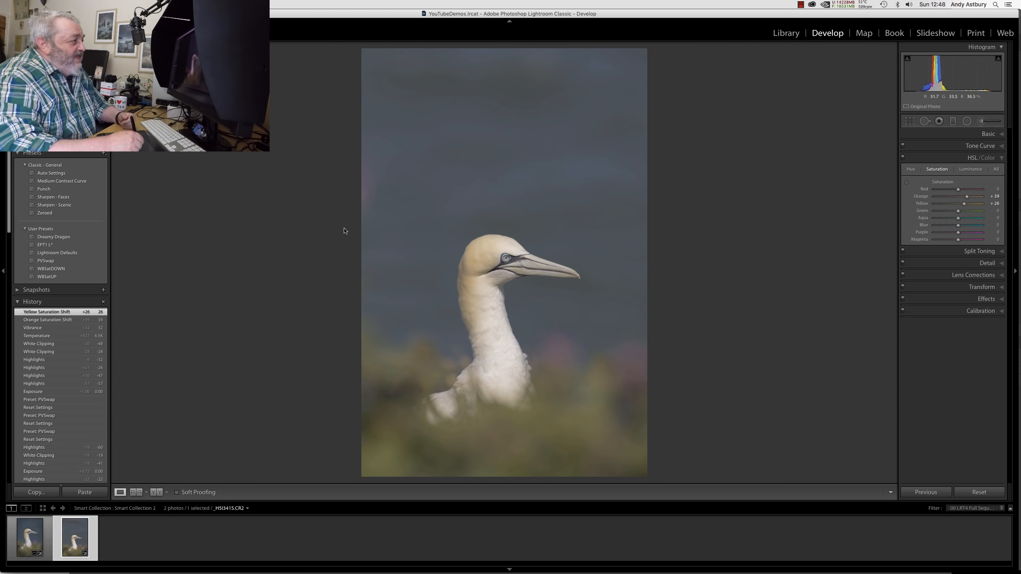
pyautogui.click(577, 277)
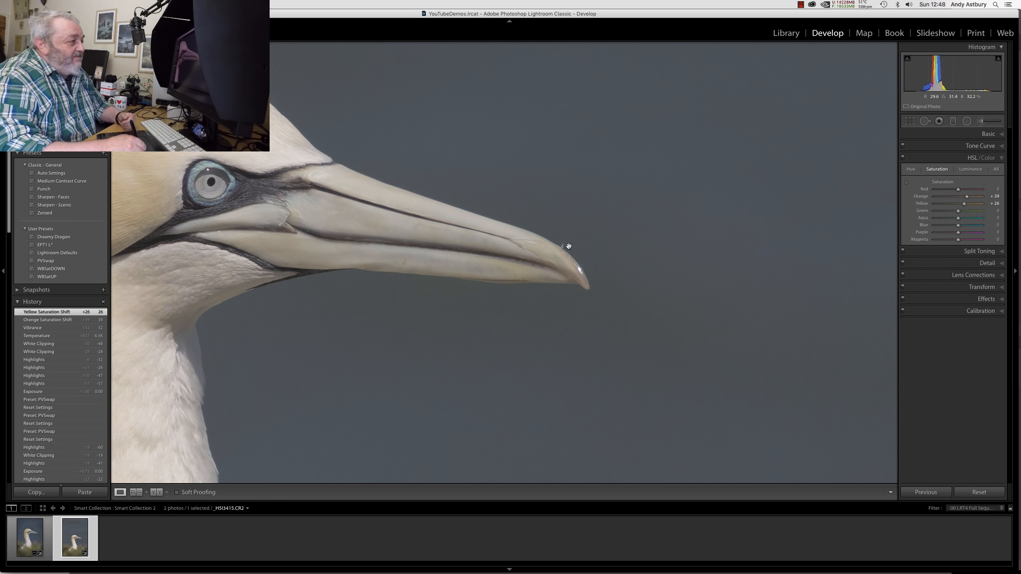
pyautogui.click(324, 237)
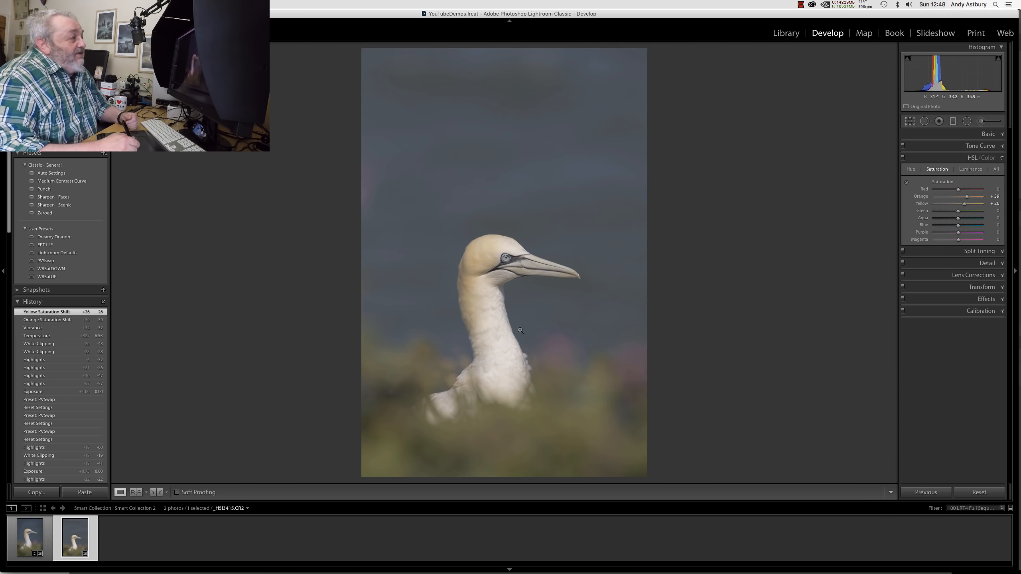
# Send the adjusted gannet photo to Adobe Photoshop CC 2019 for editing and switch to Photoshop
pyautogui.rightClick(505, 218)
pyautogui.moveTo(525, 286)
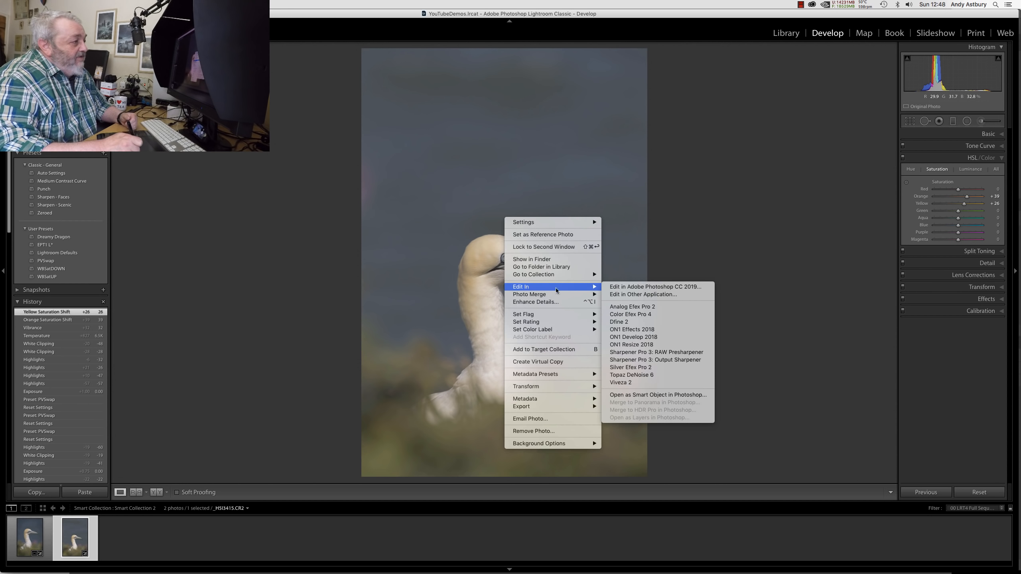
pyautogui.click(615, 287)
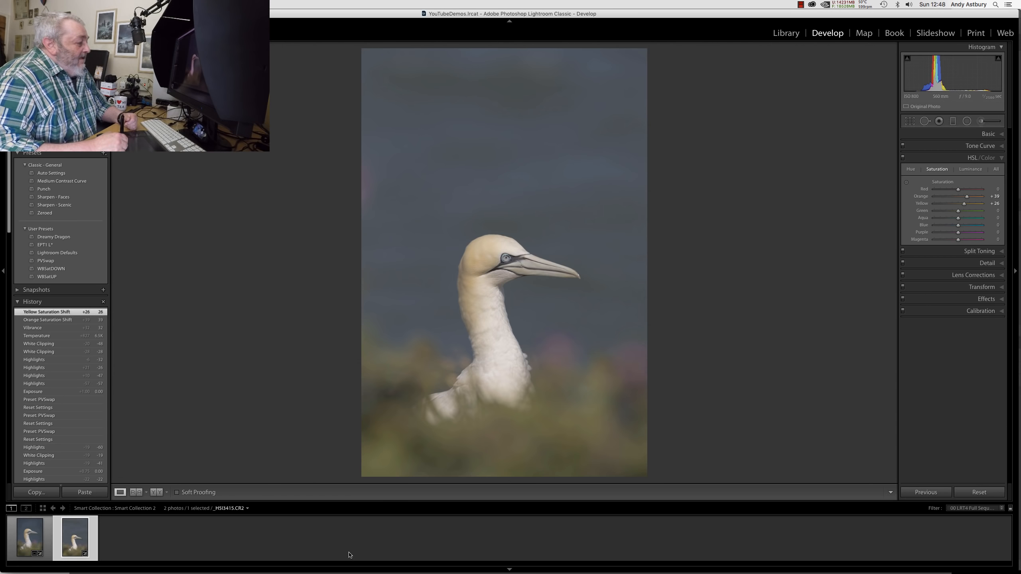
pyautogui.click(352, 565)
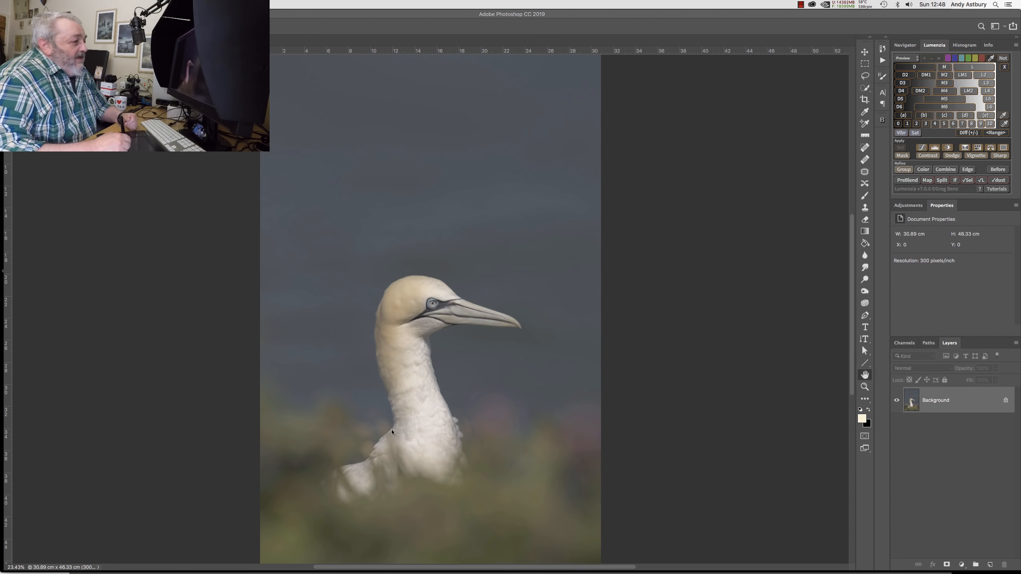
# Clone clean background over the pinkish patch at the photo's left edge, using an 800 px Clone Stamp brush at 77% opacity
pyautogui.press('super+0')
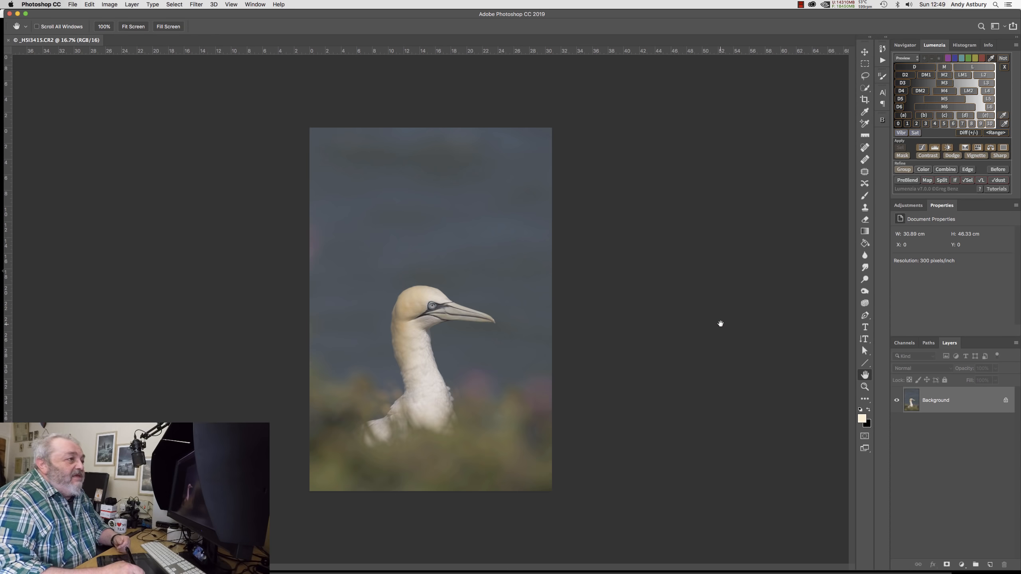
pyautogui.click(865, 207)
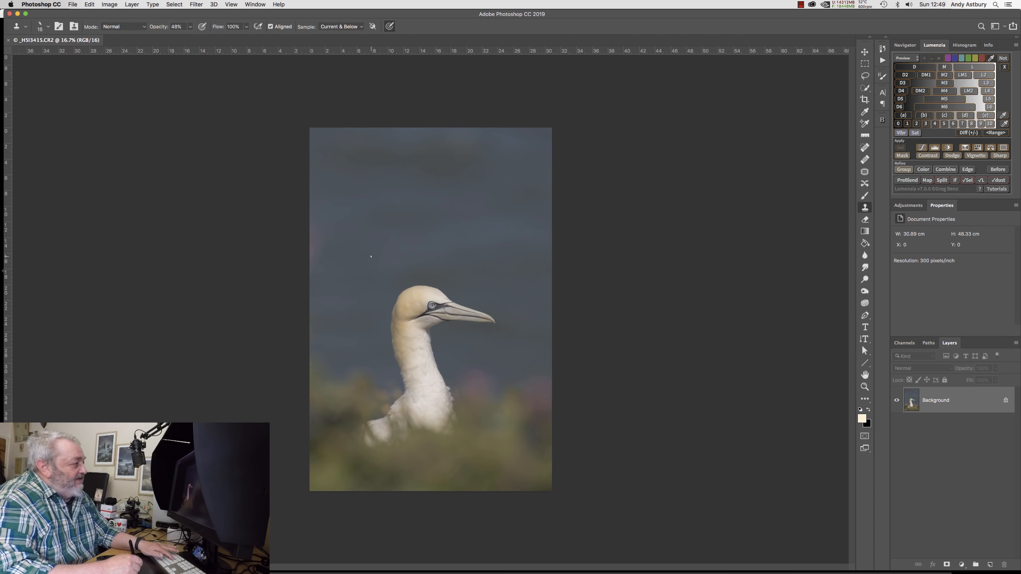
pyautogui.press(']')
pyautogui.press(']')
pyautogui.press(']')
pyautogui.press(']')
pyautogui.press(']')
pyautogui.press(']')
pyautogui.press(']')
pyautogui.press(']')
pyautogui.press(']')
pyautogui.press(']')
pyautogui.press(']')
pyautogui.press(']')
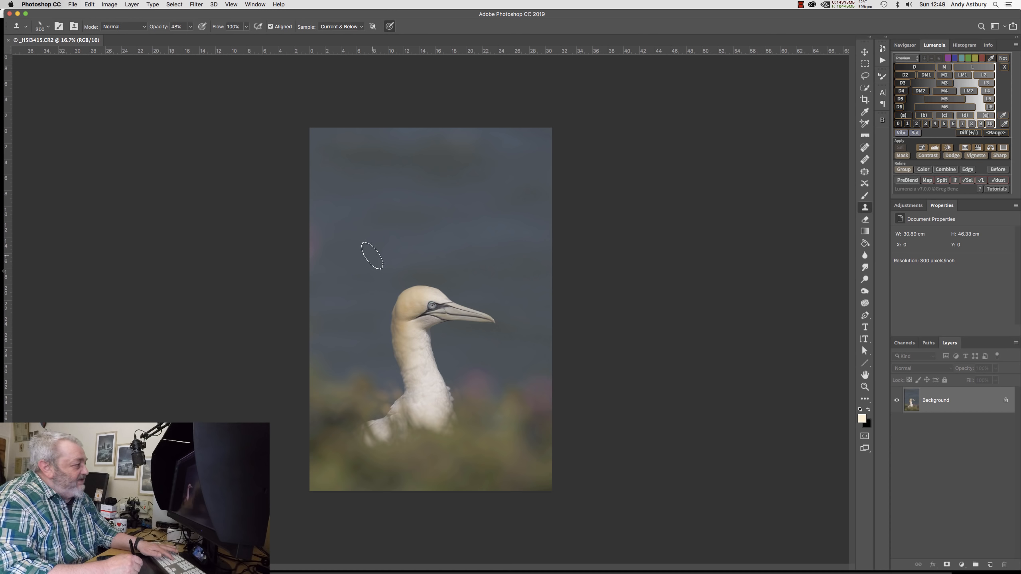
pyautogui.press(']')
pyautogui.press(']')
pyautogui.press(']')
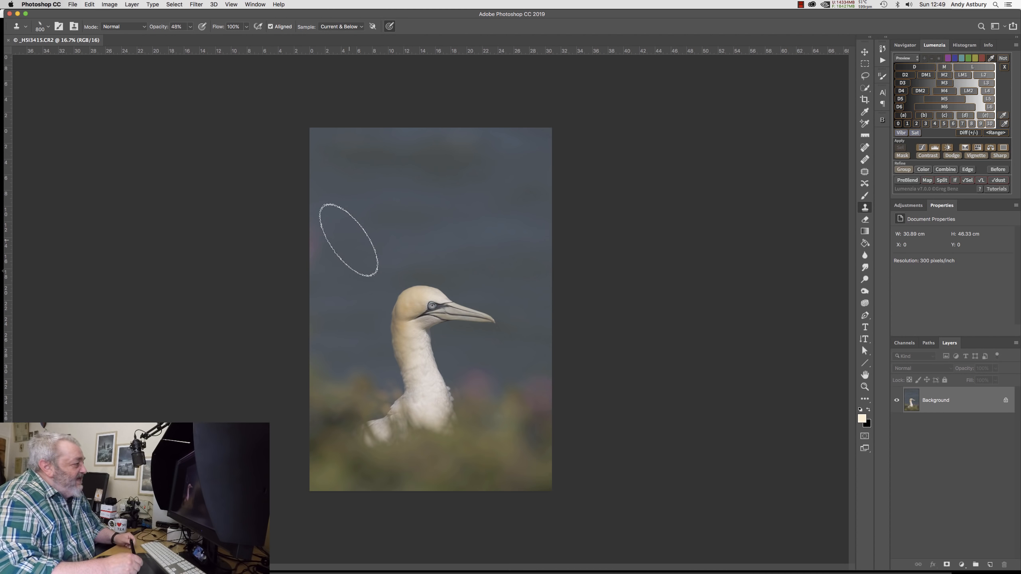
pyautogui.click(190, 28)
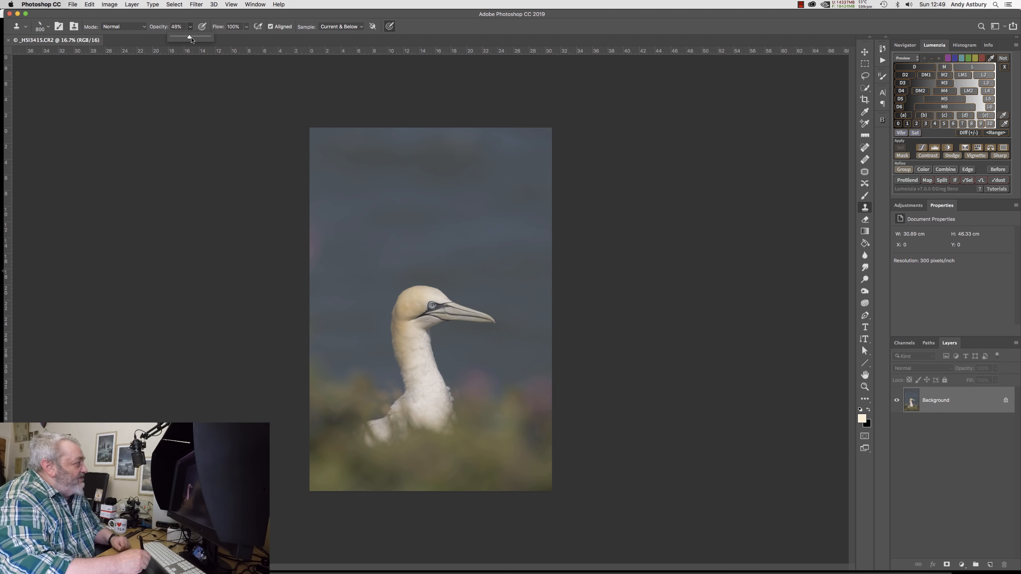
pyautogui.moveTo(191, 39); pyautogui.dragTo(202, 39)
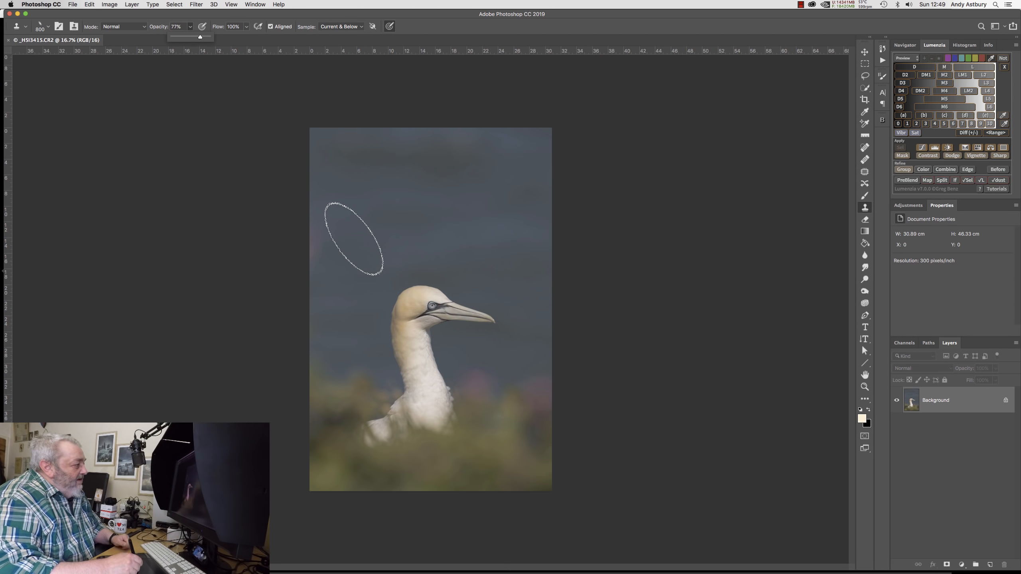
pyautogui.keyDown('alt'); pyautogui.click(357, 238); pyautogui.keyUp('alt')
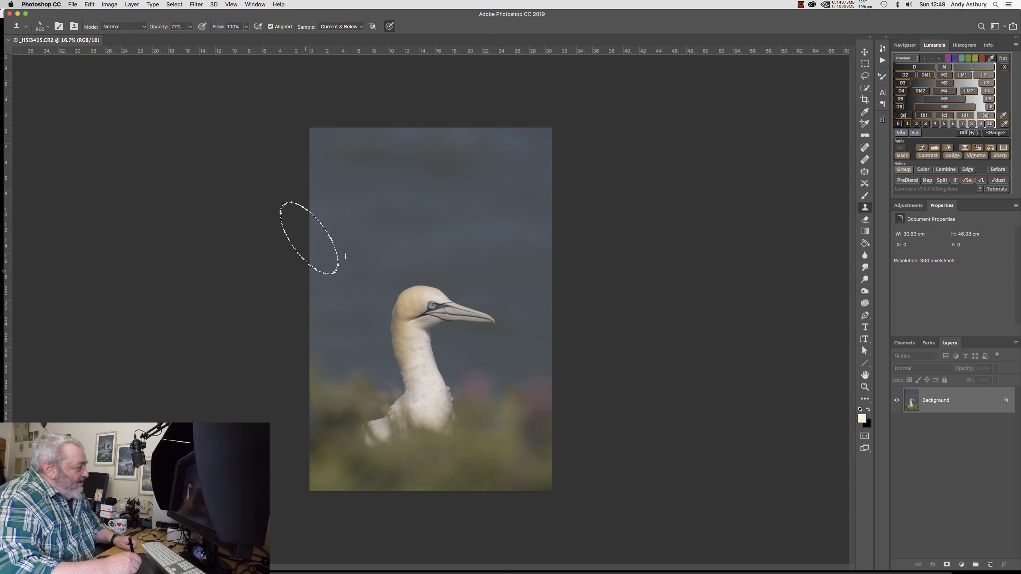
pyautogui.moveTo(310, 238)
pyautogui.mouseDown()
pyautogui.moveTo(313, 253)
pyautogui.moveTo(315, 231)
pyautogui.moveTo(313, 240)
pyautogui.mouseUp()
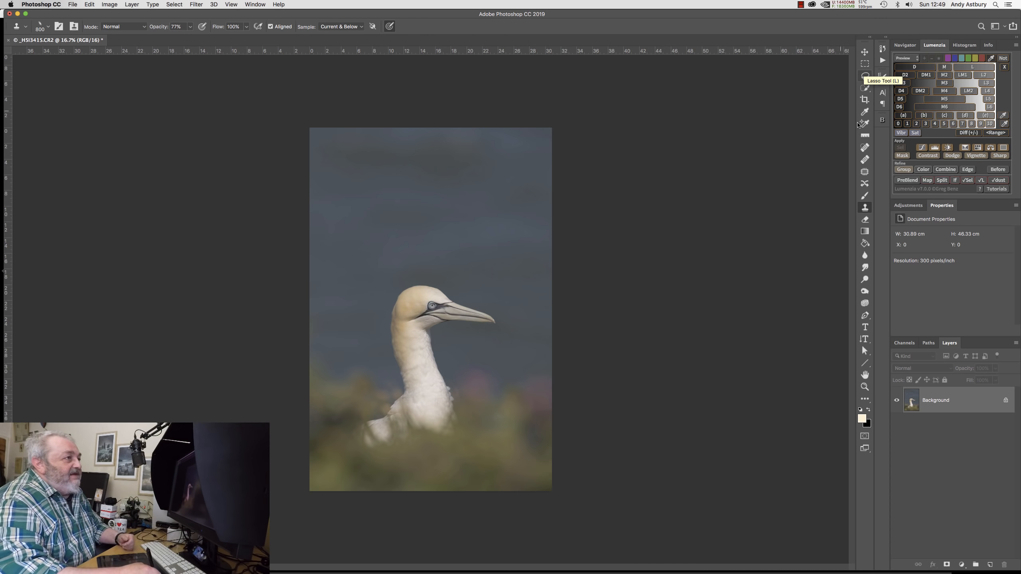
# Select the full-width background area above the bird's head and copy it to a new layer
pyautogui.click(865, 63)
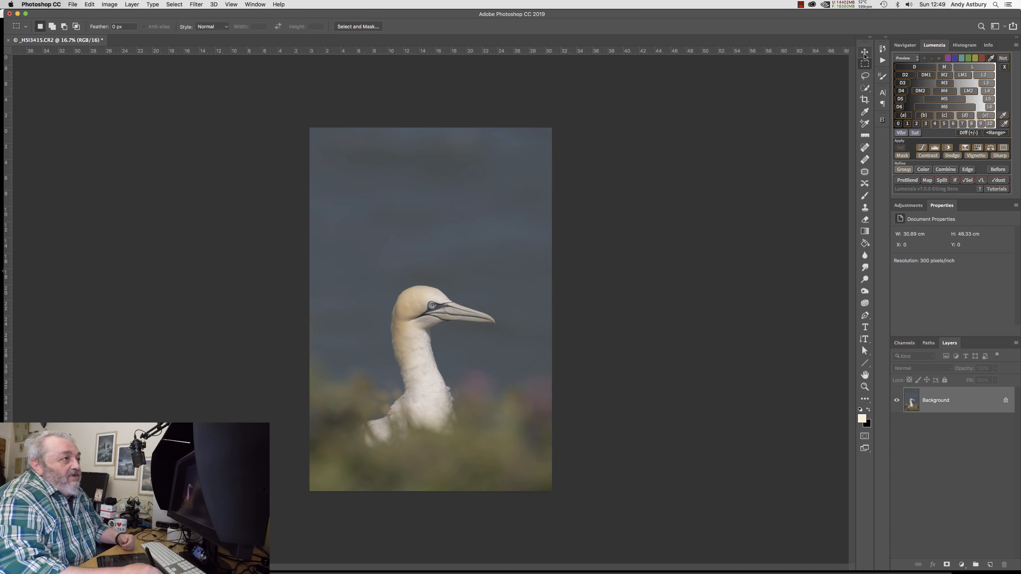
pyautogui.moveTo(299, 108); pyautogui.dragTo(587, 266)
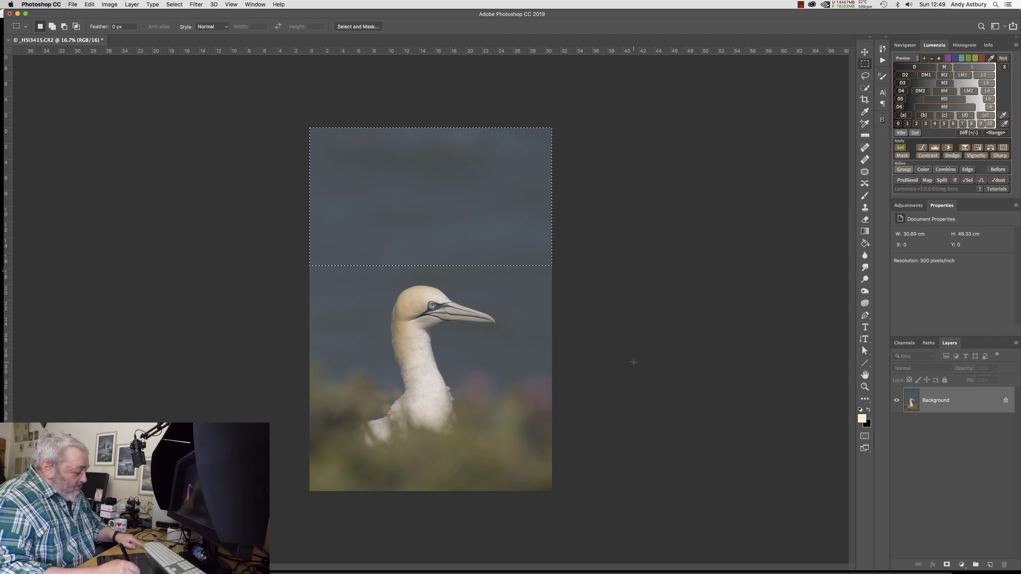
pyautogui.press('super+j')
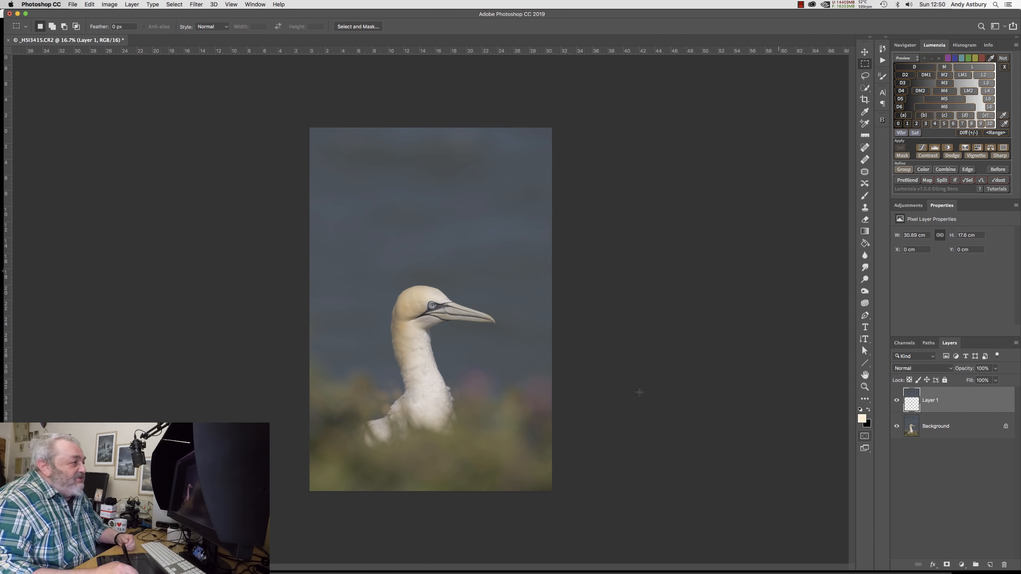
# Hide the Background layer, apply a Gaussian Blur of 459.1 pixels to Layer 1, and show the Background again
pyautogui.click(896, 426)
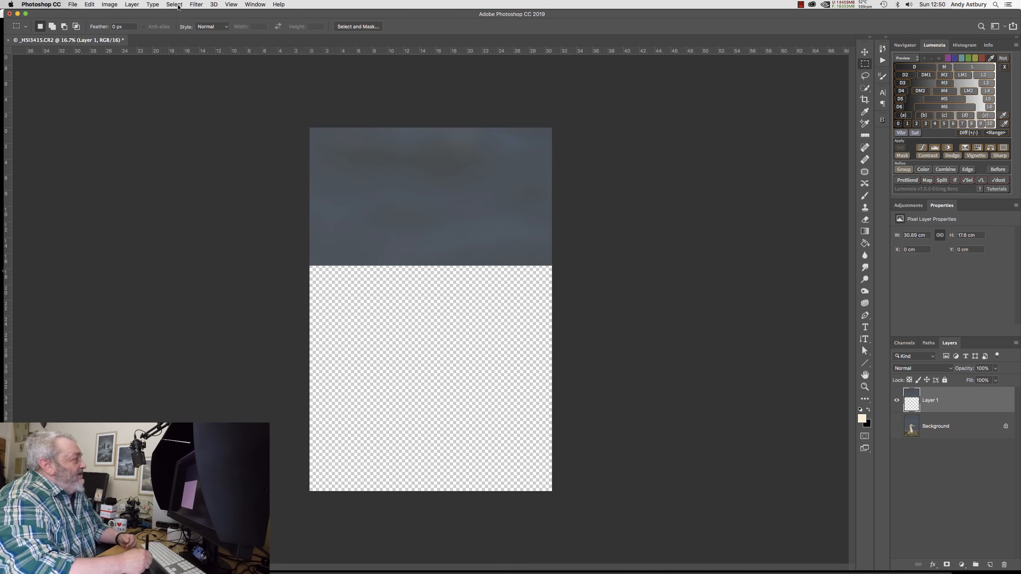
pyautogui.click(195, 5)
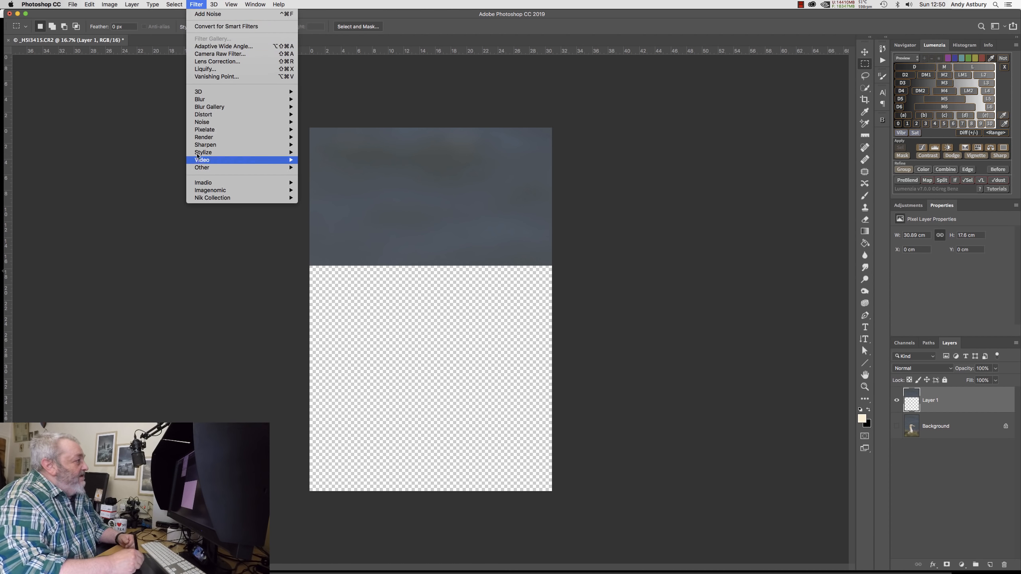
pyautogui.moveTo(199, 101)
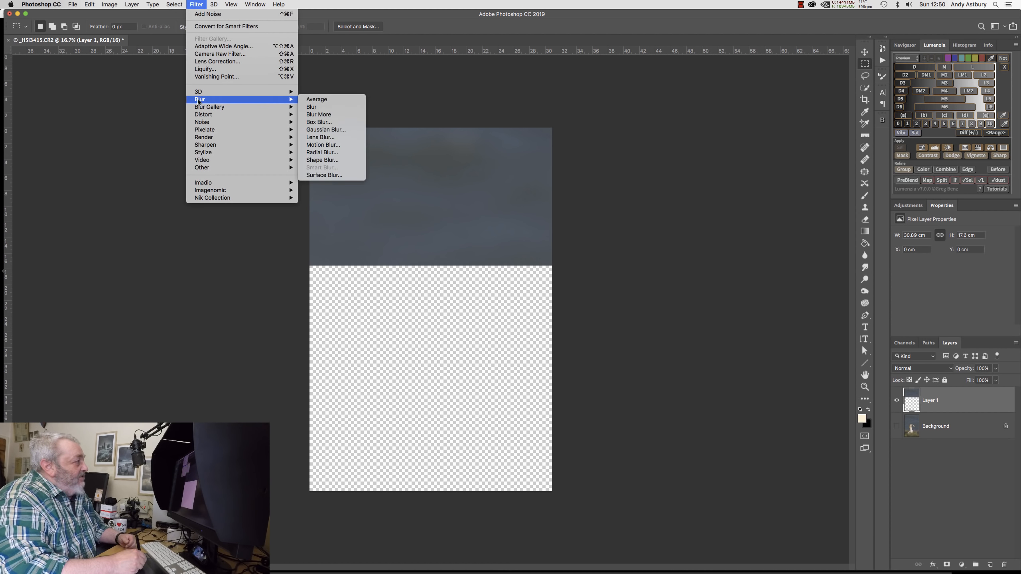
pyautogui.click(325, 130)
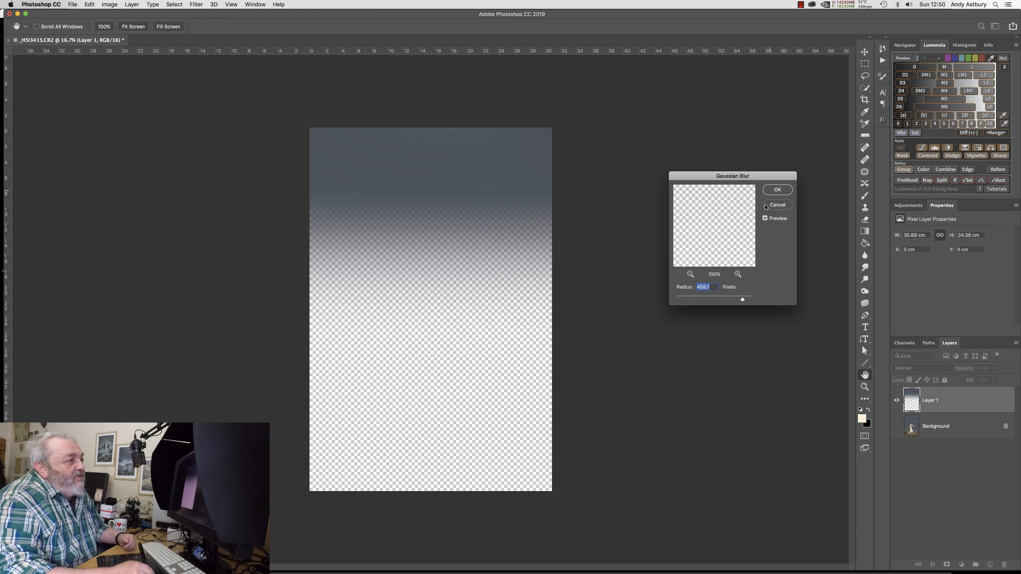
pyautogui.press('Return')
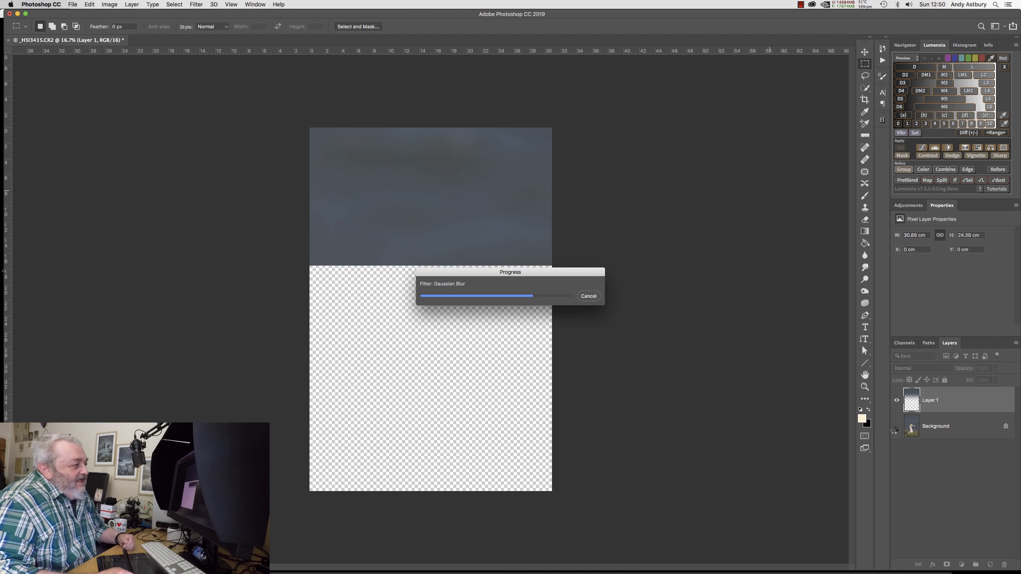
pyautogui.click(897, 427)
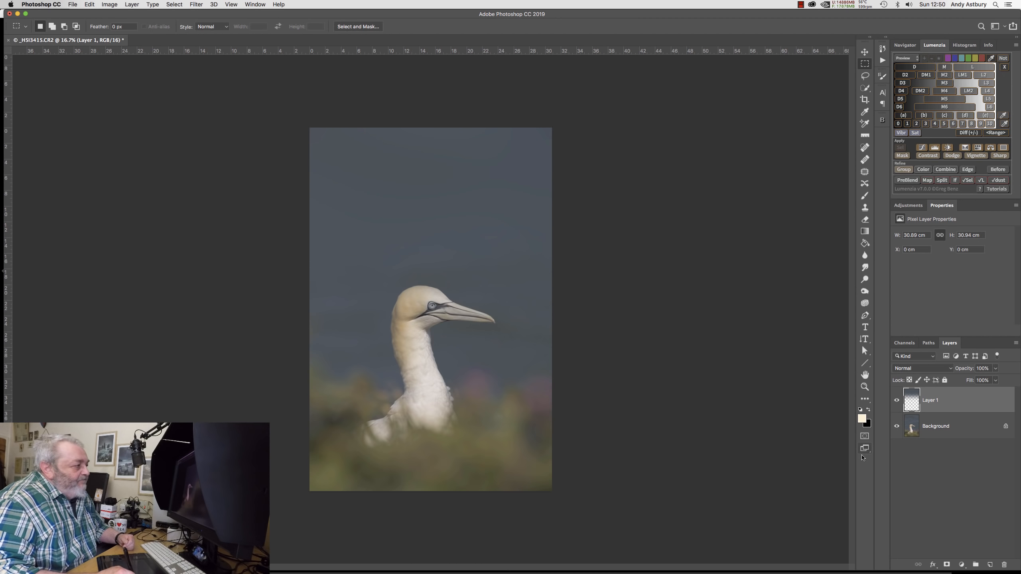
# Toggle the visibility of Layer 1 repeatedly to compare the upper background with and without the blur
pyautogui.click(897, 401)
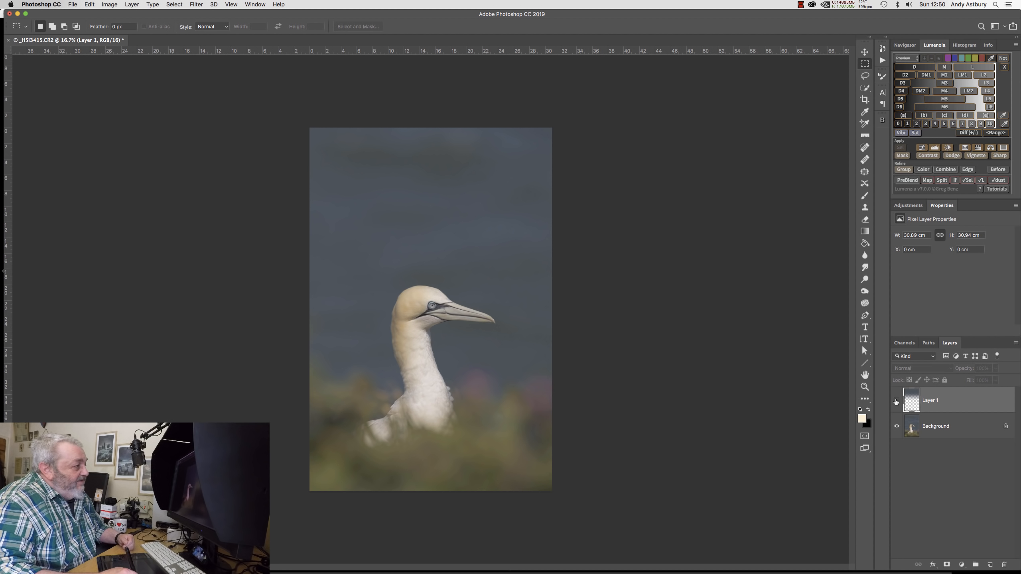
pyautogui.click(896, 402)
pyautogui.click(895, 402)
pyautogui.click(896, 403)
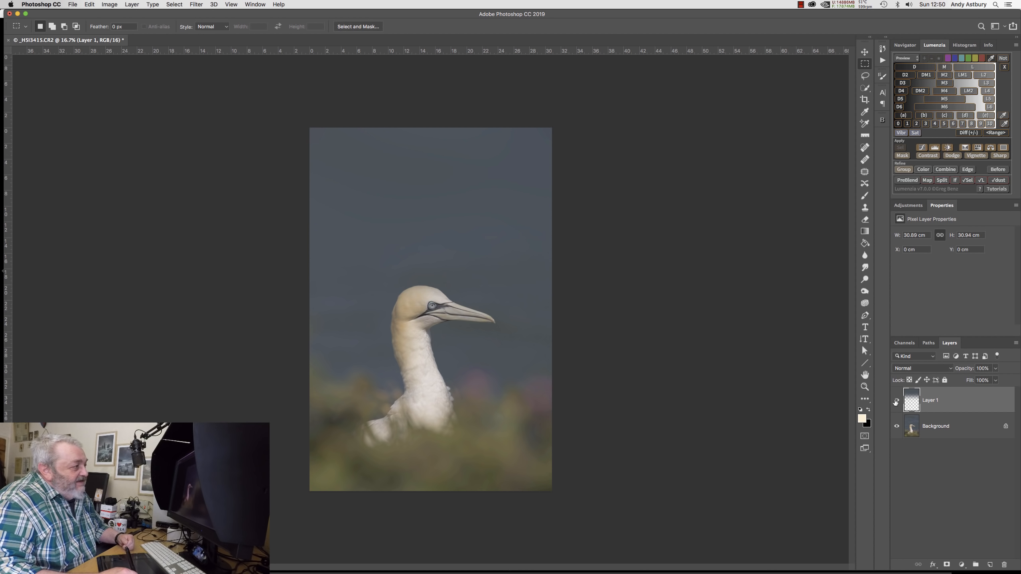
pyautogui.click(896, 402)
pyautogui.click(895, 403)
pyautogui.click(895, 403)
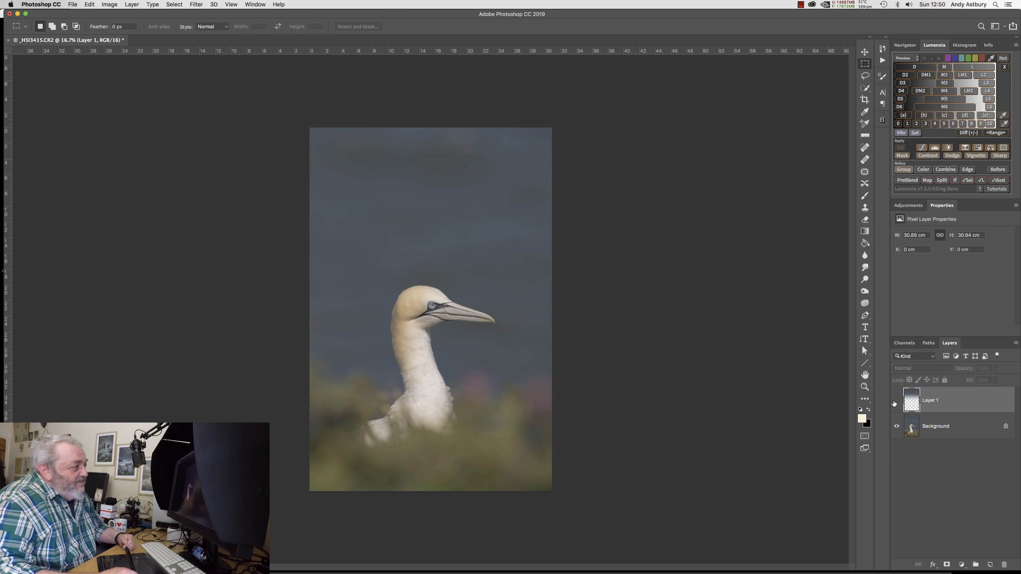
pyautogui.click(894, 403)
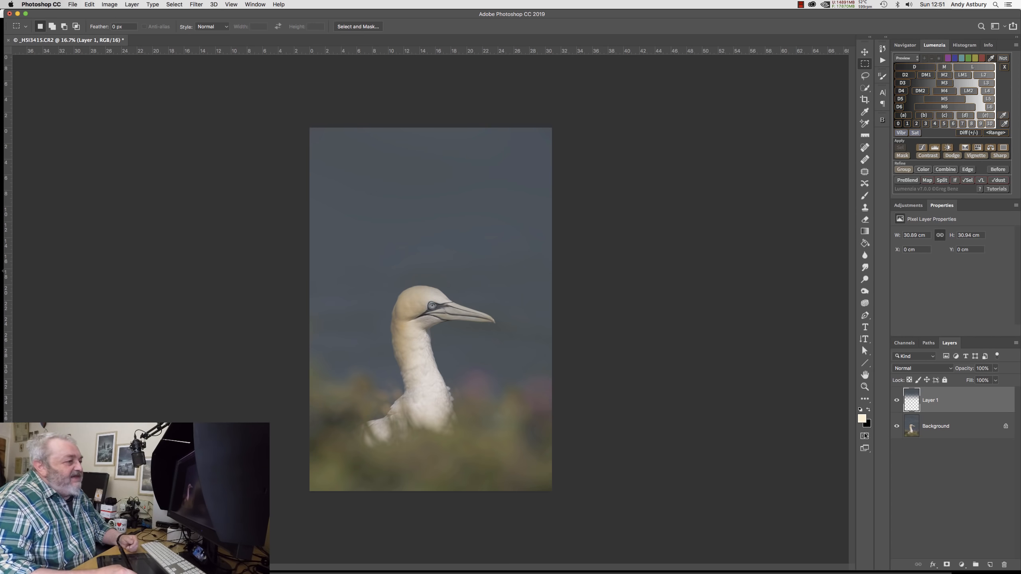
# Inspect the background at 100% and 300%, comparing the grain beside the neck with the blurred area above the head
pyautogui.doubleClick(865, 387)
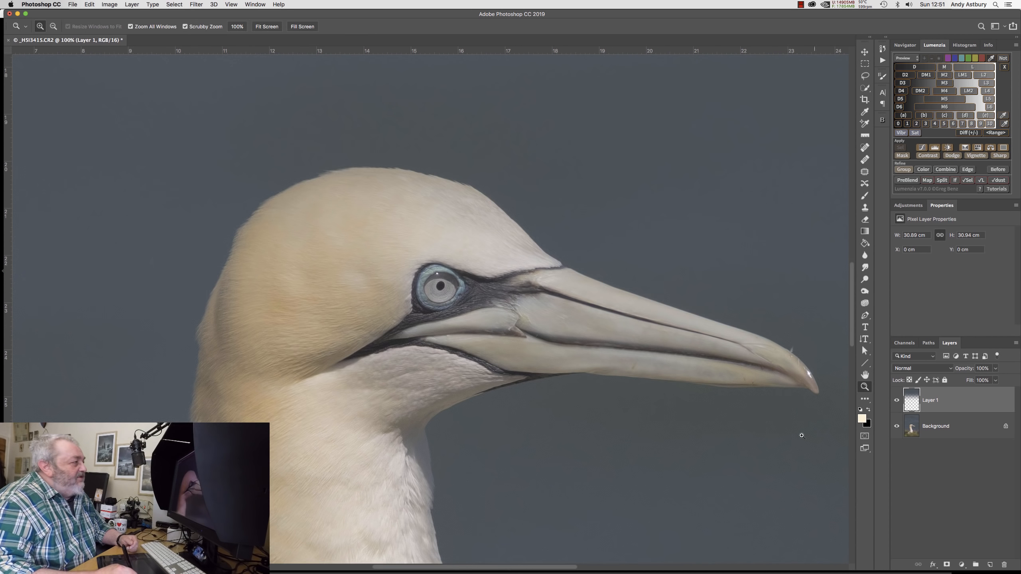
pyautogui.scroll(10, 860, 334)
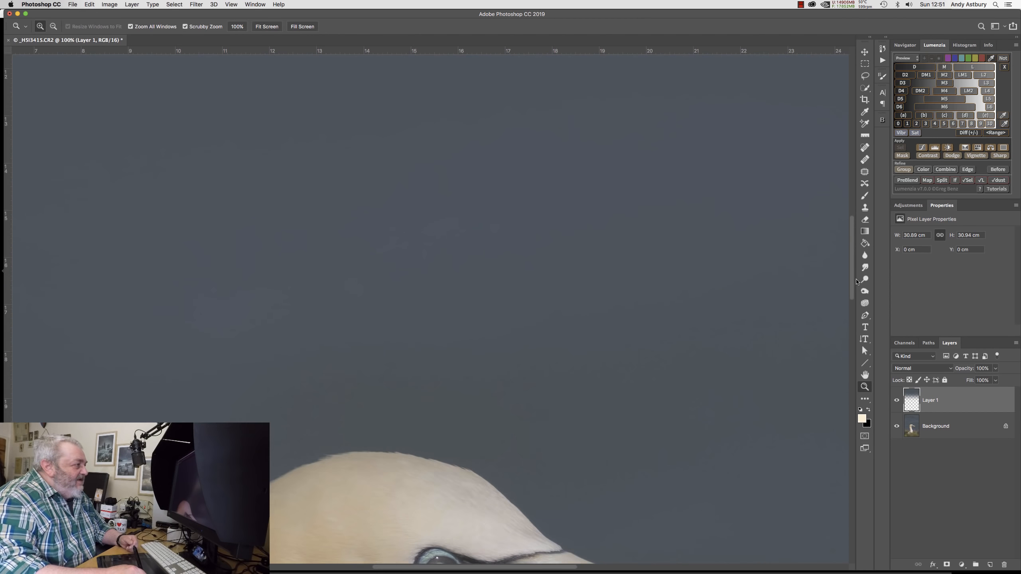
pyautogui.scroll(3, 856, 241)
pyautogui.scroll(-1, 857, 228)
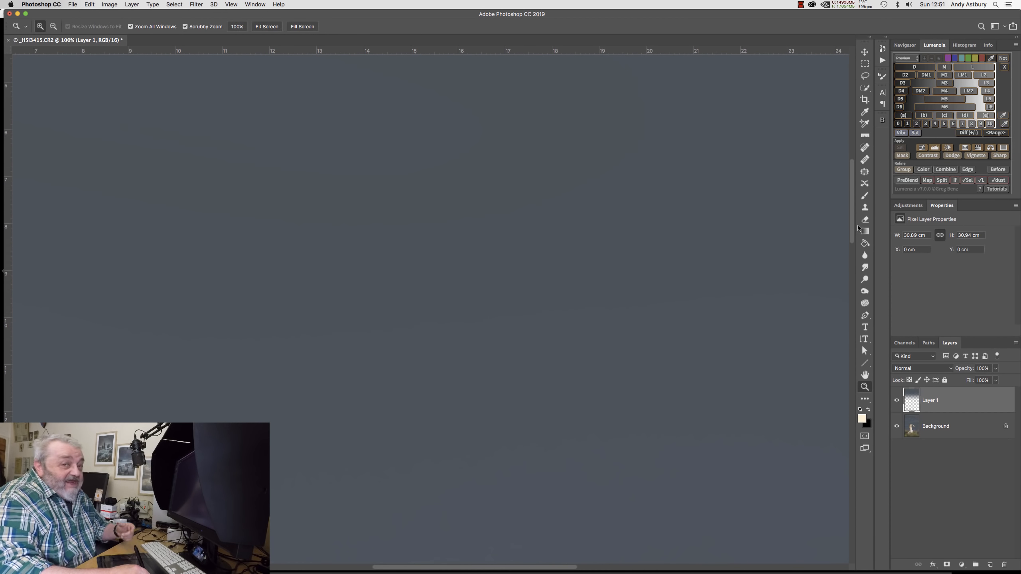
pyautogui.moveTo(856, 229); pyautogui.dragTo(826, 370)
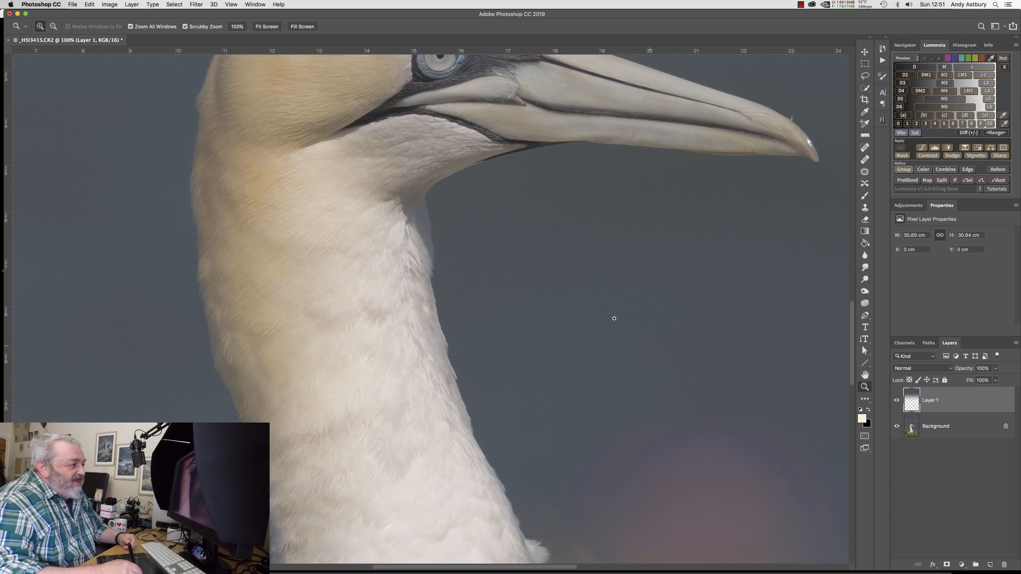
pyautogui.click(630, 277)
pyautogui.click(621, 291)
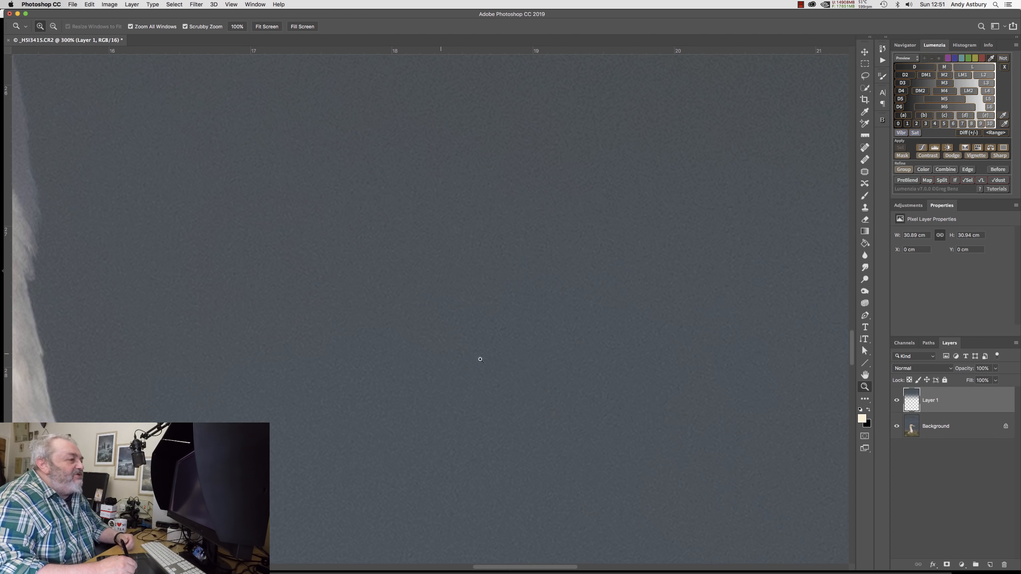
pyautogui.moveTo(851, 348); pyautogui.dragTo(840, 228)
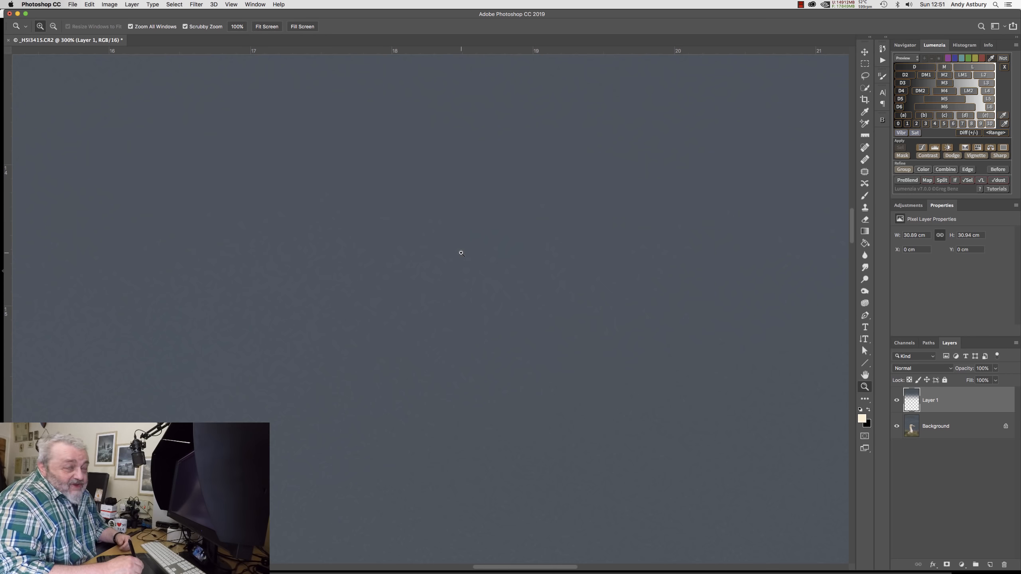
# Add 0.8% Gaussian monochromatic noise to the blurred Layer 1 and check the grain up to the image's top edge
pyautogui.click(195, 5)
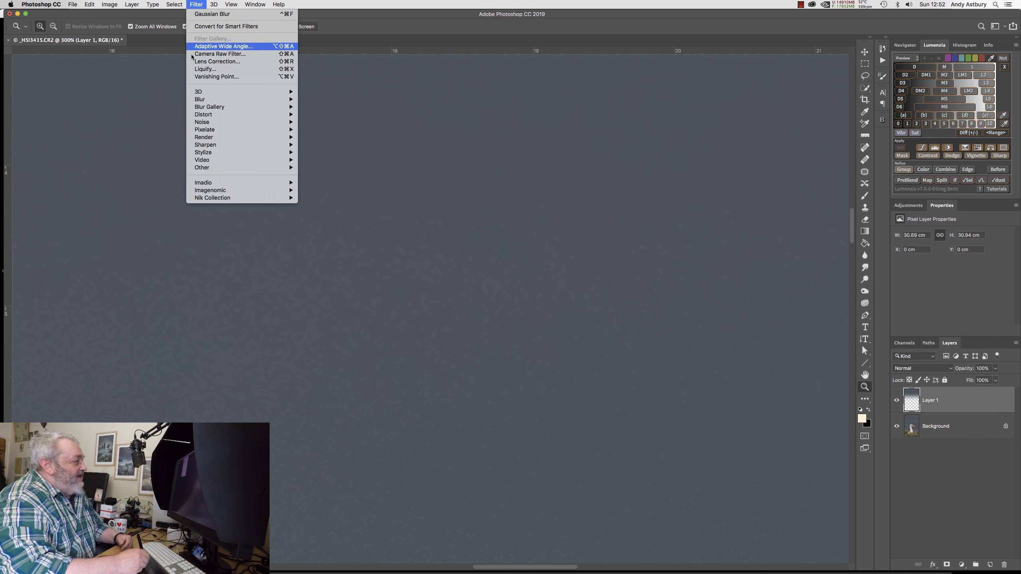
pyautogui.moveTo(199, 123)
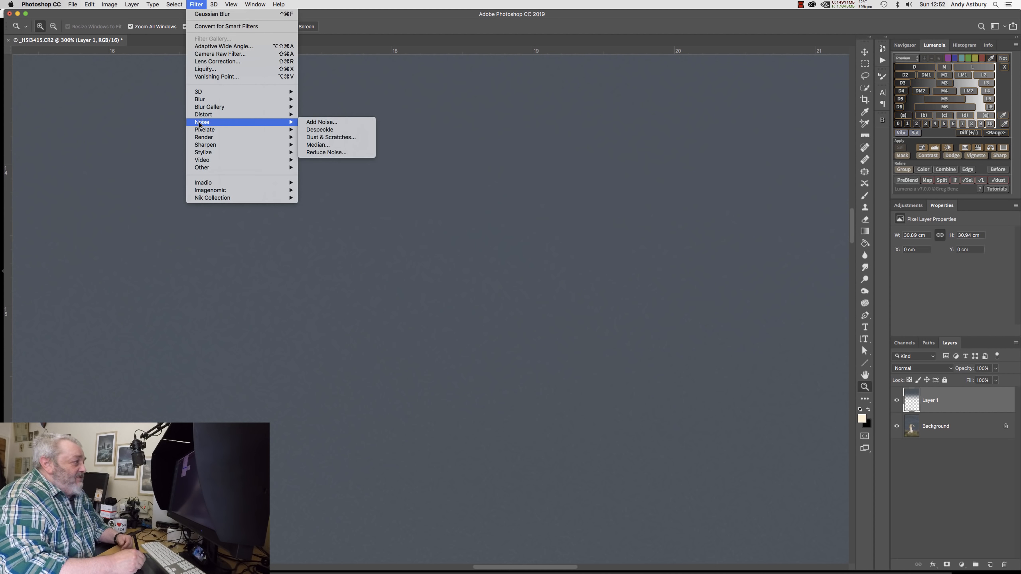
pyautogui.click(316, 123)
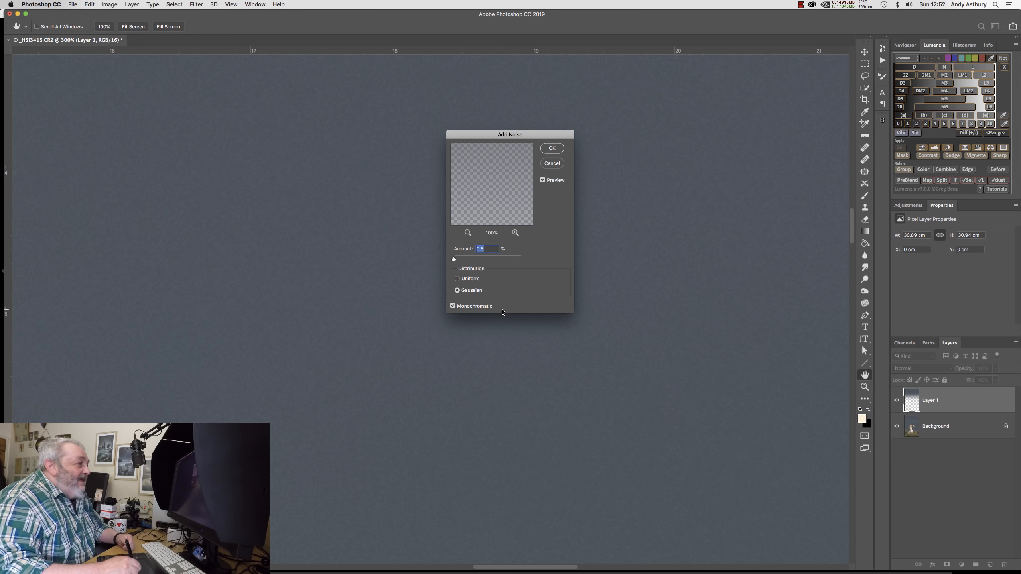
pyautogui.click(549, 149)
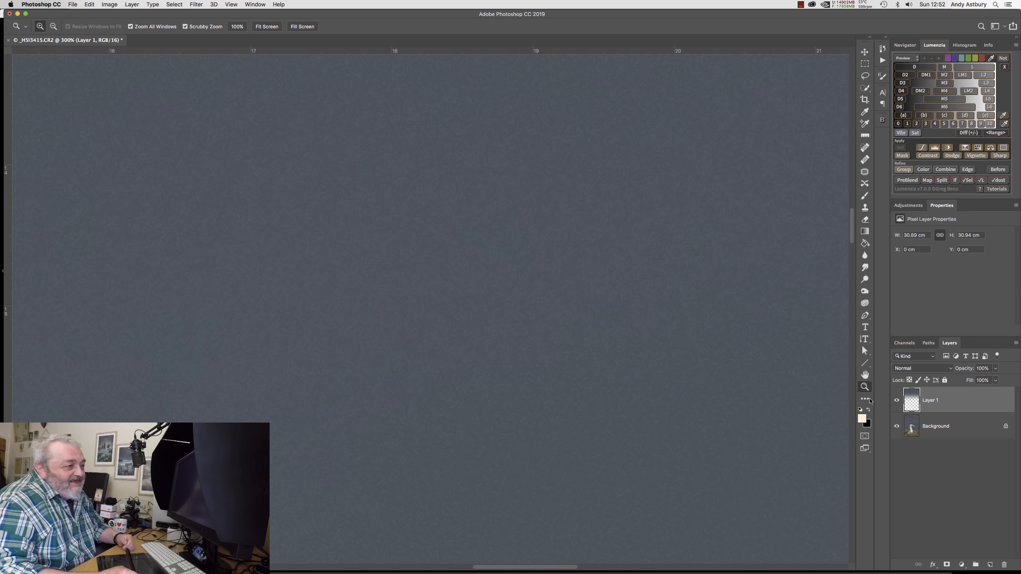
pyautogui.moveTo(848, 233); pyautogui.dragTo(814, 87)
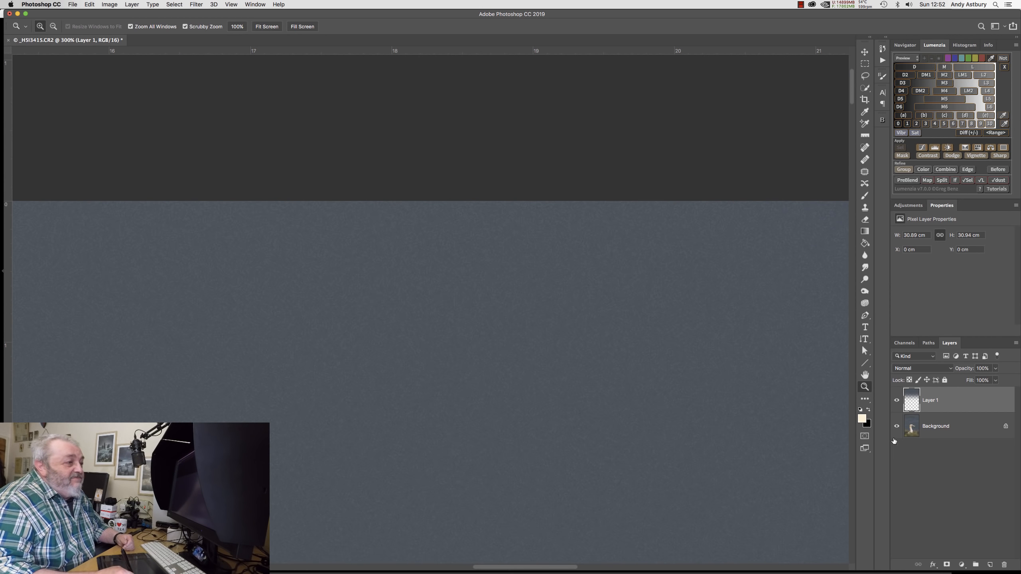
# Fit the whole photo in view and toggle Layer 1 on and off to compare the smoothed, grained background with the original
pyautogui.doubleClick(865, 375)
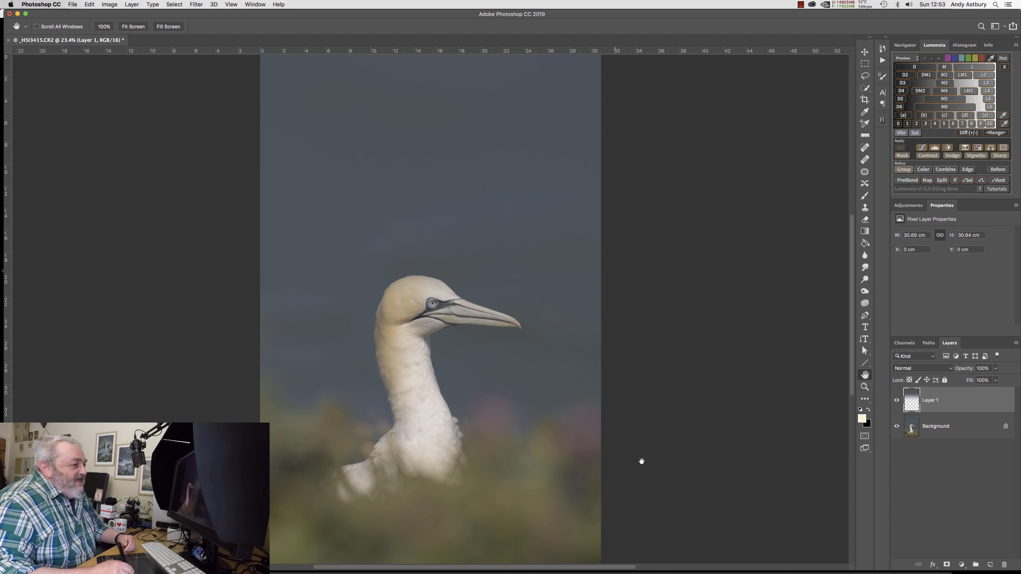
pyautogui.click(895, 402)
pyautogui.click(897, 402)
pyautogui.click(898, 403)
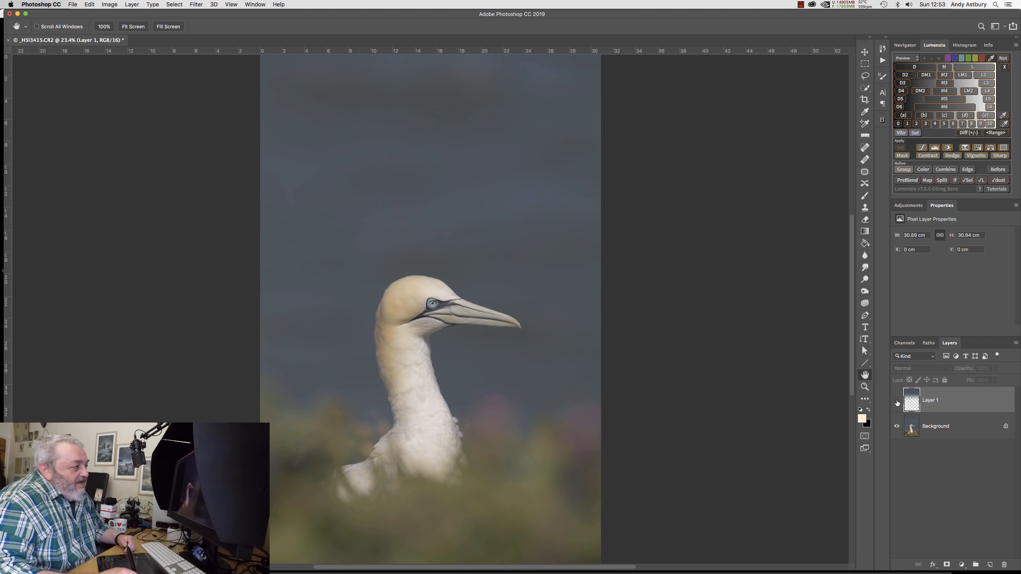
pyautogui.click(898, 403)
pyautogui.click(898, 404)
pyautogui.click(899, 405)
pyautogui.click(898, 405)
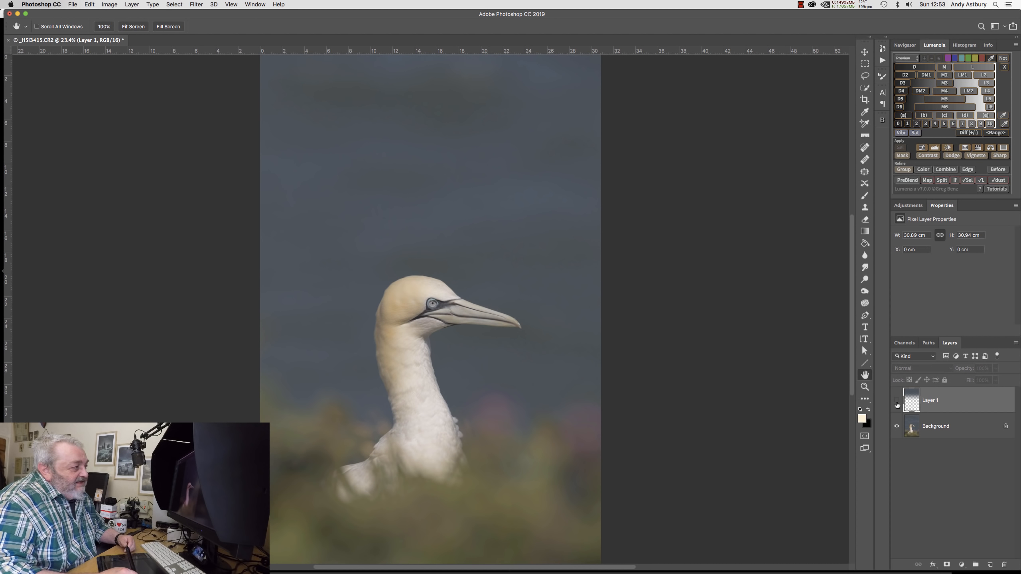
# Switch Layer 1 off and on again to recheck the smoothed background around the gannet's head
pyautogui.click(899, 405)
pyautogui.click(898, 405)
pyautogui.click(898, 406)
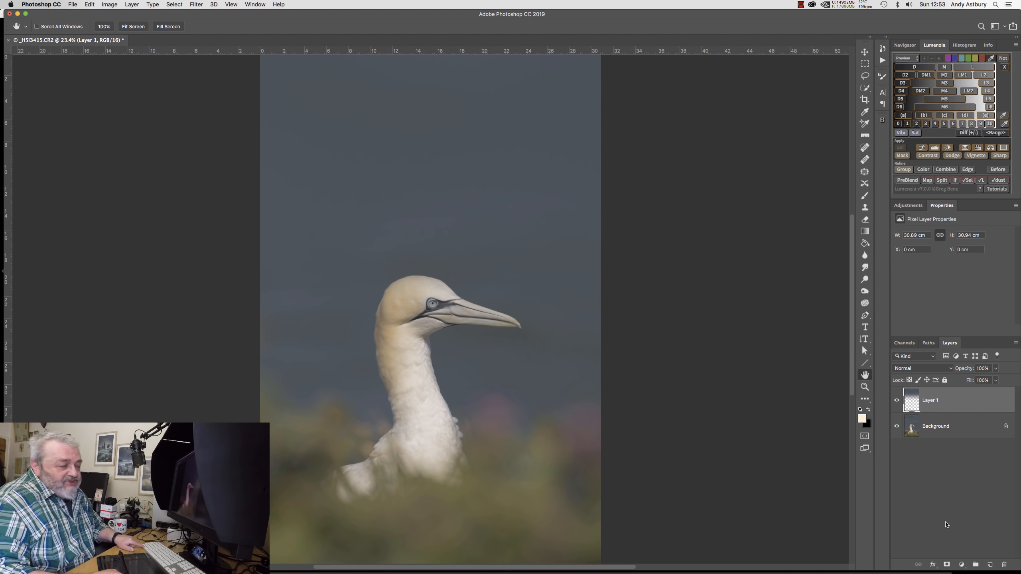
# Add a black mask to Layer 1 and draw a vertical white-to-black linear gradient from the upper background to just above the head
pyautogui.keyDown('alt'); pyautogui.click(946, 565); pyautogui.keyUp('alt')
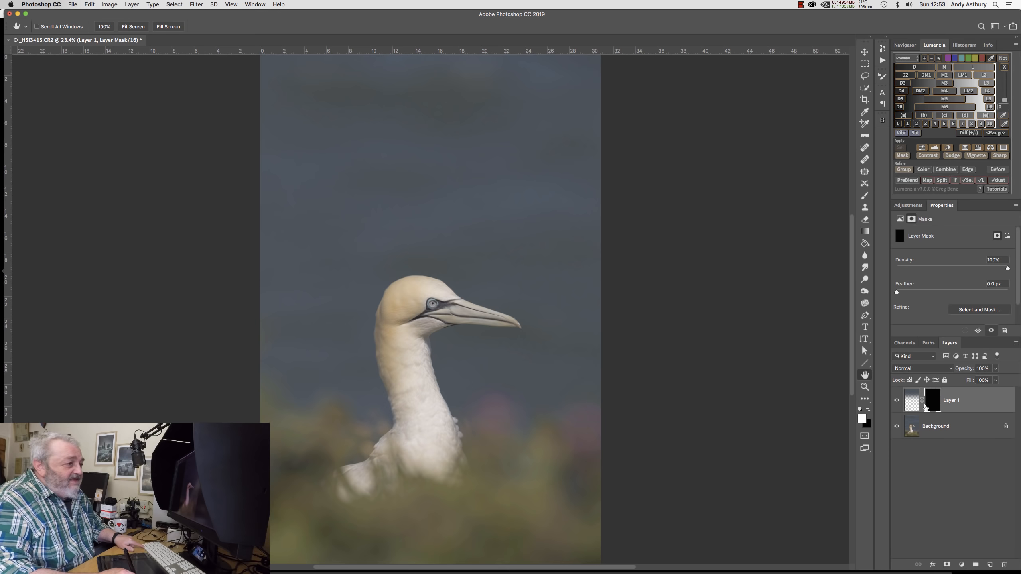
pyautogui.click(865, 232)
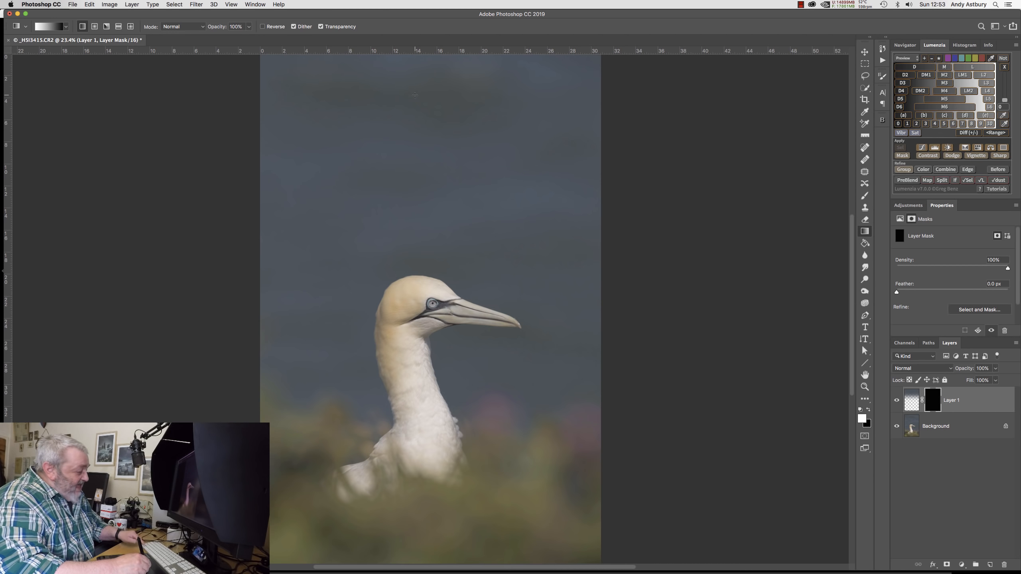
pyautogui.moveTo(417, 95); pyautogui.dragTo(425, 247)
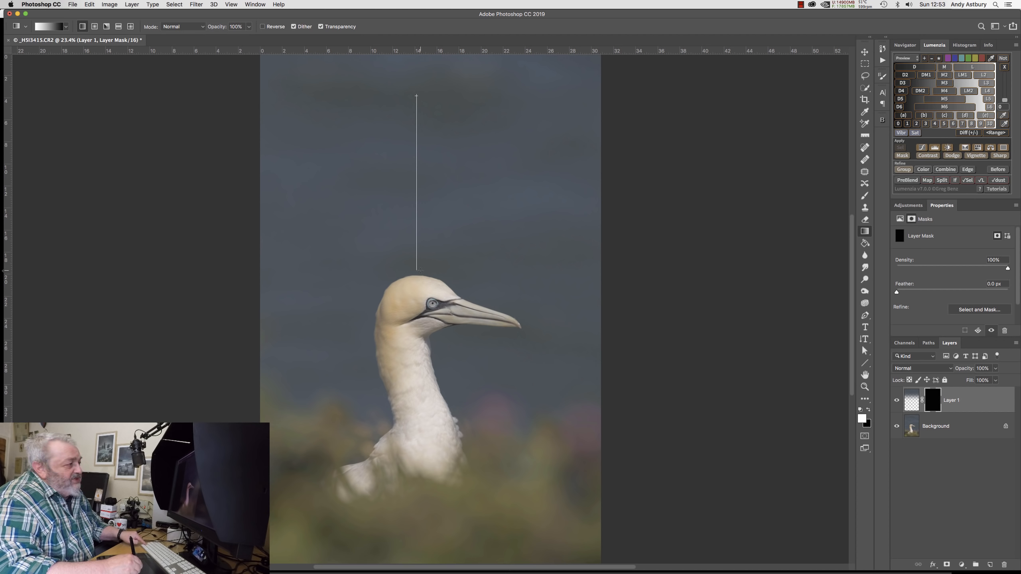
pyautogui.moveTo(417, 270); pyautogui.dragTo(417, 270)
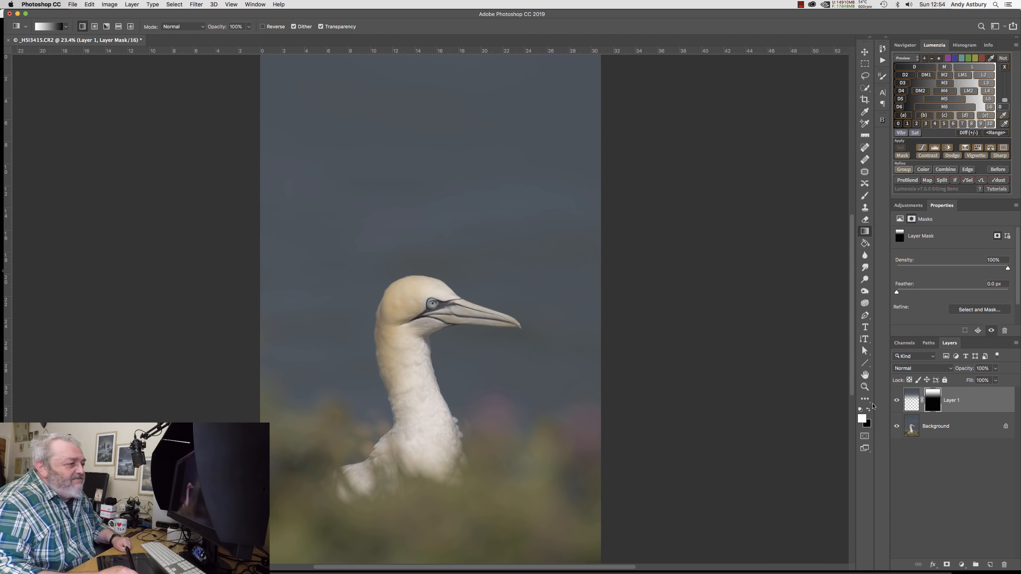
# Toggle Layer 1 repeatedly to compare the gradient-masked background blur with the original, leaving the layer shown
pyautogui.click(896, 402)
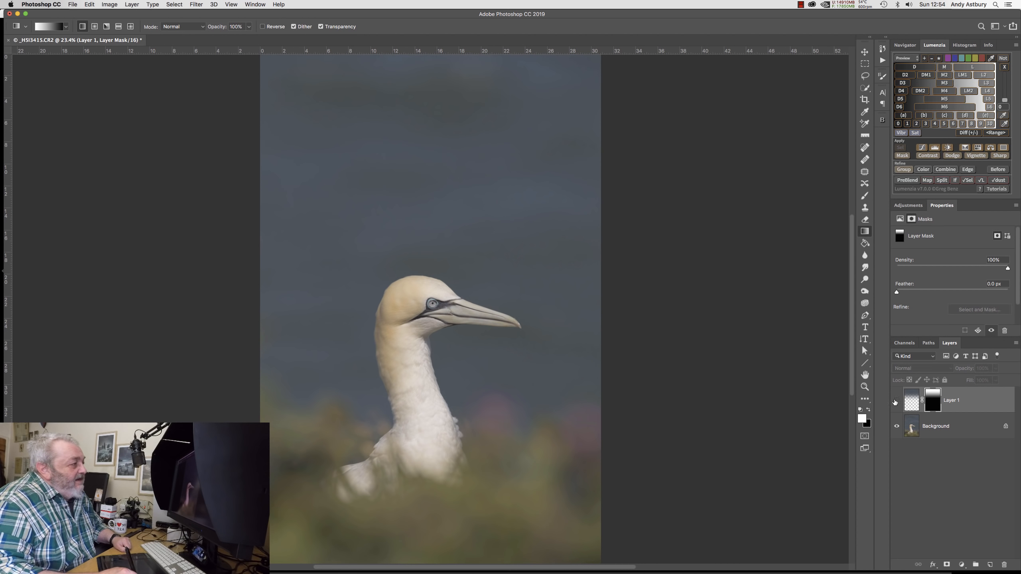
pyautogui.click(896, 403)
pyautogui.click(896, 403)
pyautogui.click(895, 404)
pyautogui.click(896, 404)
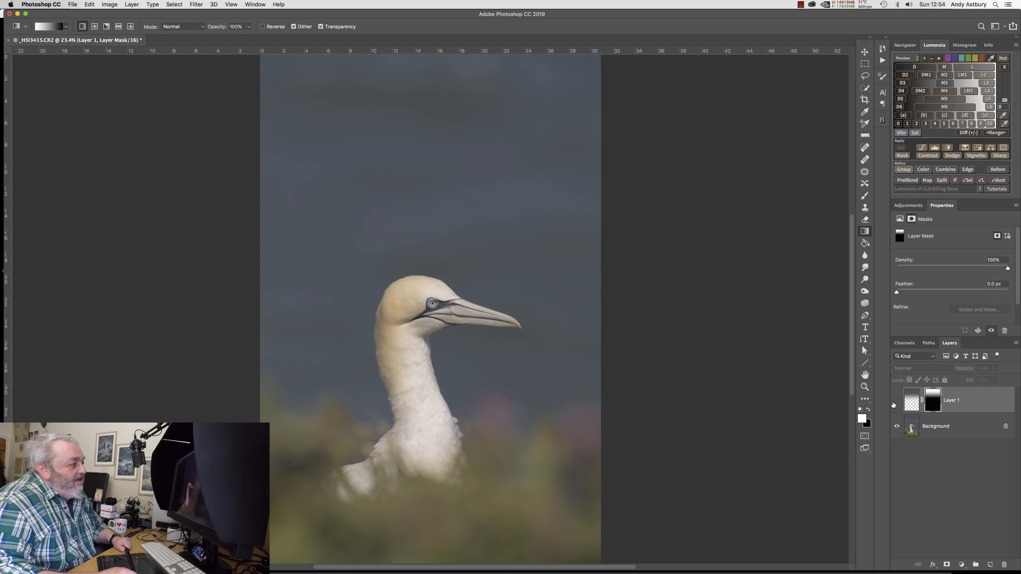
pyautogui.click(895, 404)
pyautogui.click(893, 404)
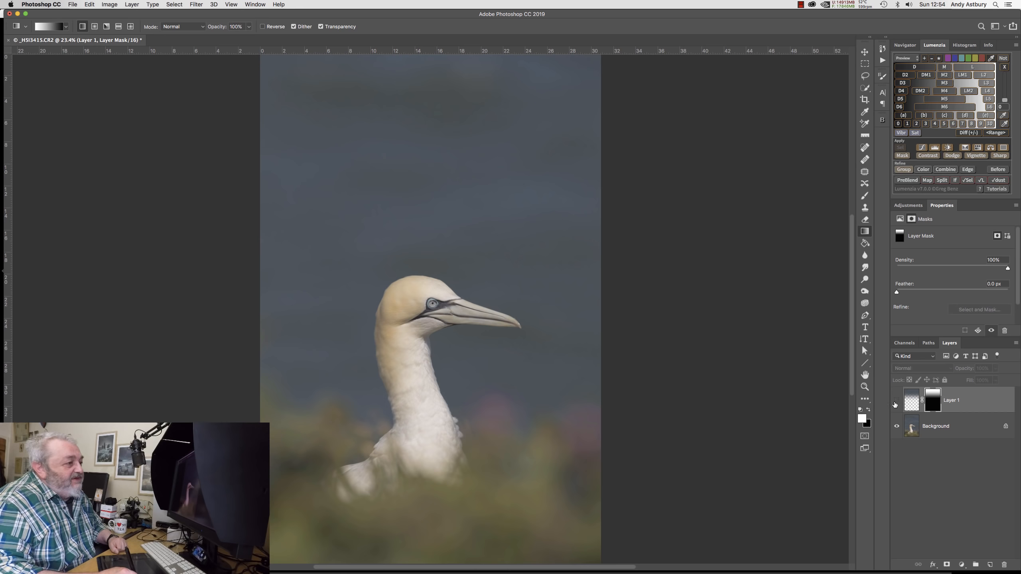
pyautogui.click(895, 402)
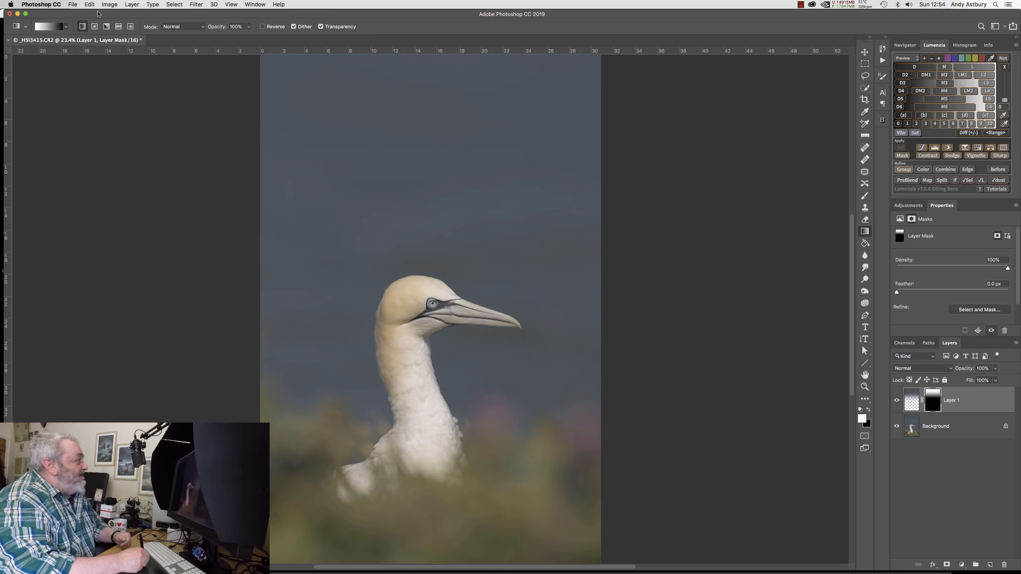
# Flatten the image into a single Background layer
pyautogui.click(133, 6)
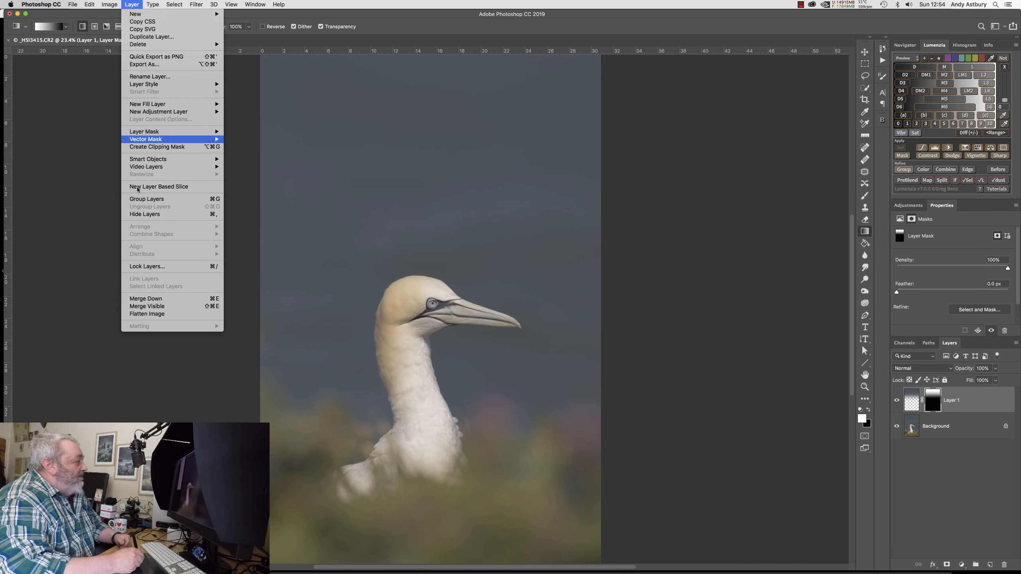
pyautogui.click(153, 316)
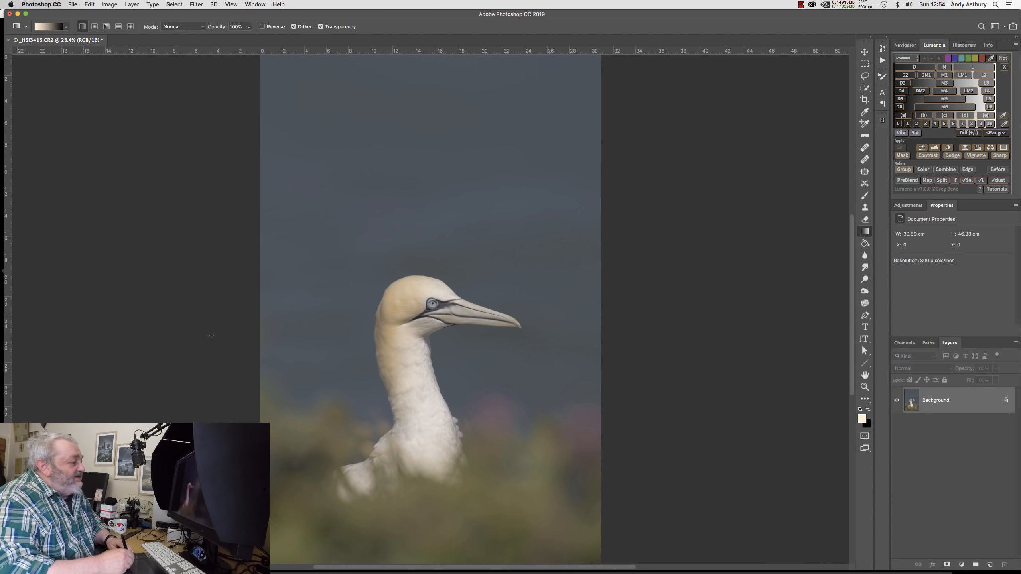
# Examine the tip of the gannet's beak and its upper edge at 700% magnification
pyautogui.press('z')
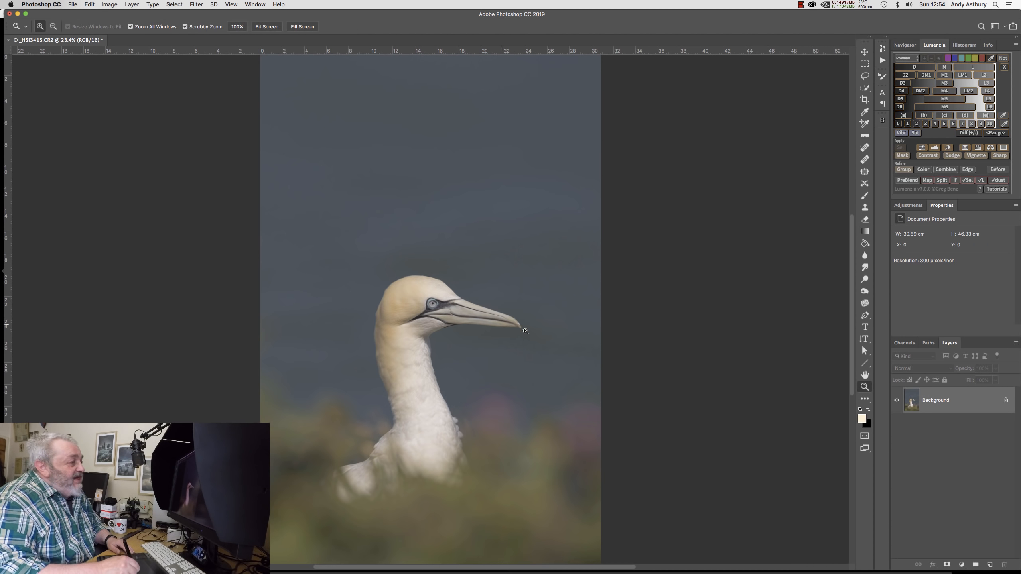
pyautogui.click(518, 326)
pyautogui.click(518, 326)
pyautogui.click(519, 326)
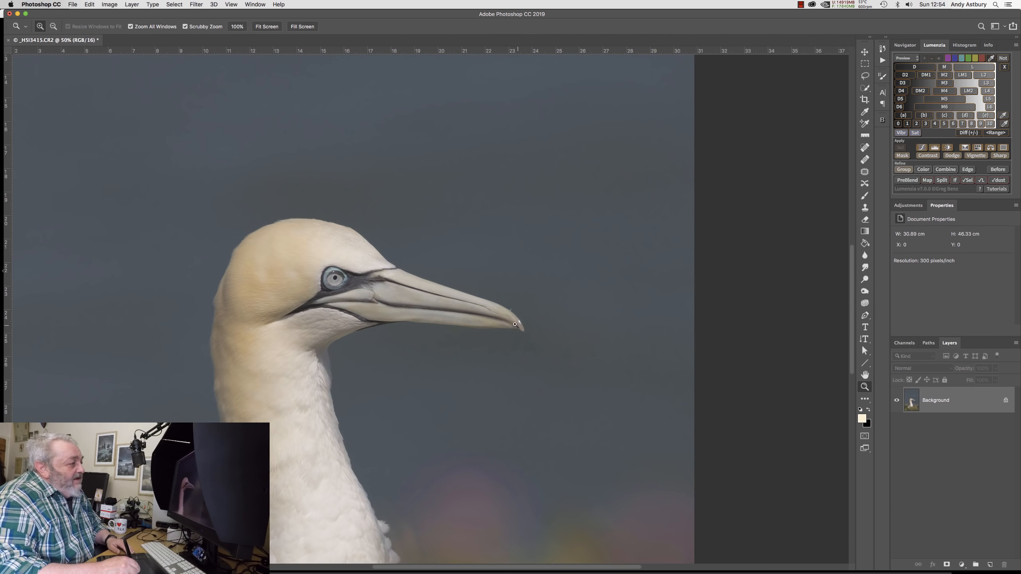
pyautogui.click(517, 325)
pyautogui.click(517, 325)
pyautogui.click(518, 324)
pyautogui.click(518, 322)
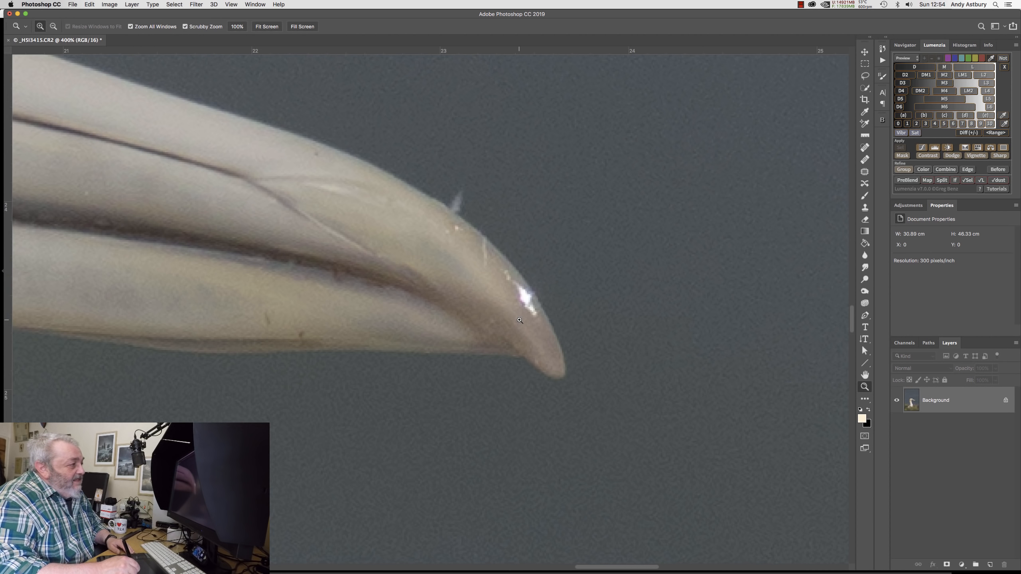
pyautogui.click(519, 320)
pyautogui.click(518, 320)
pyautogui.click(519, 316)
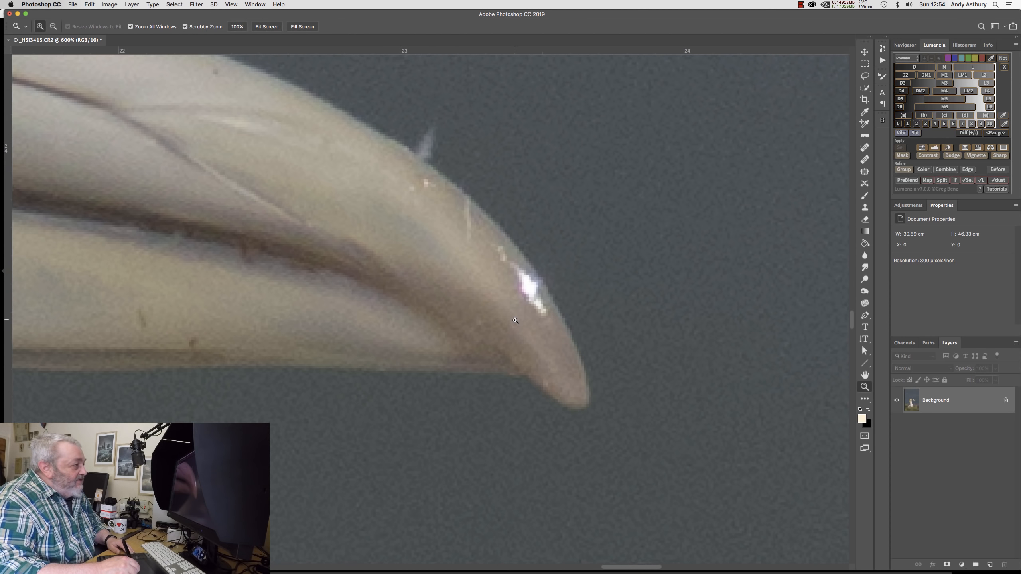
pyautogui.click(517, 313)
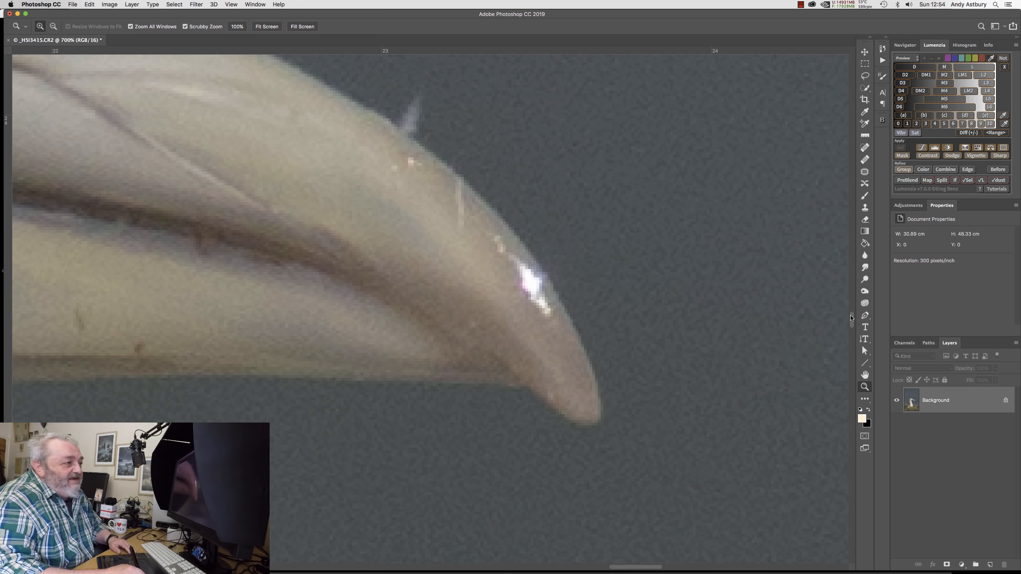
pyautogui.moveTo(851, 317); pyautogui.dragTo(849, 312)
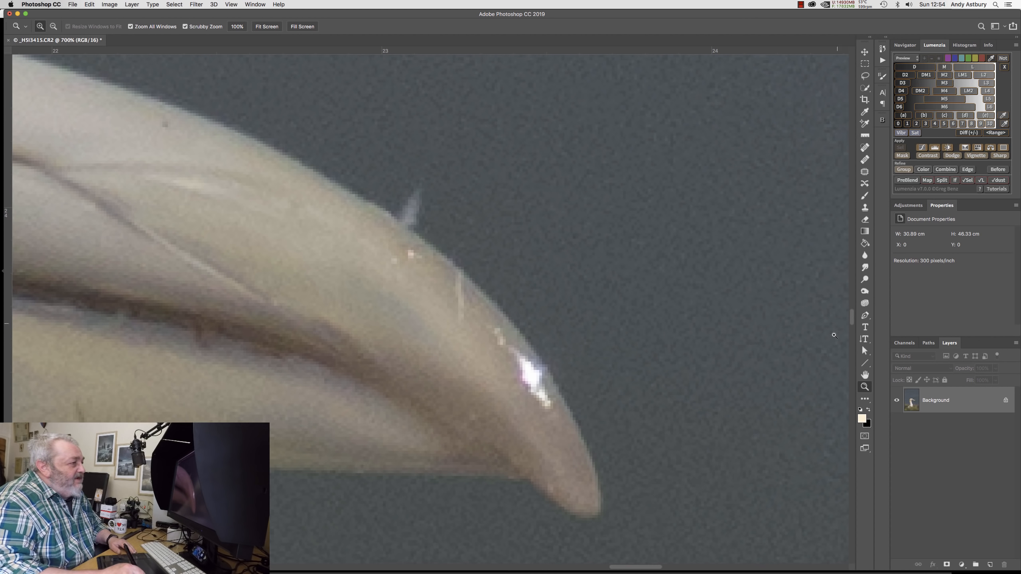
# Activate the Clone Stamp tool and reduce its brush size to 6 px
pyautogui.click(863, 208)
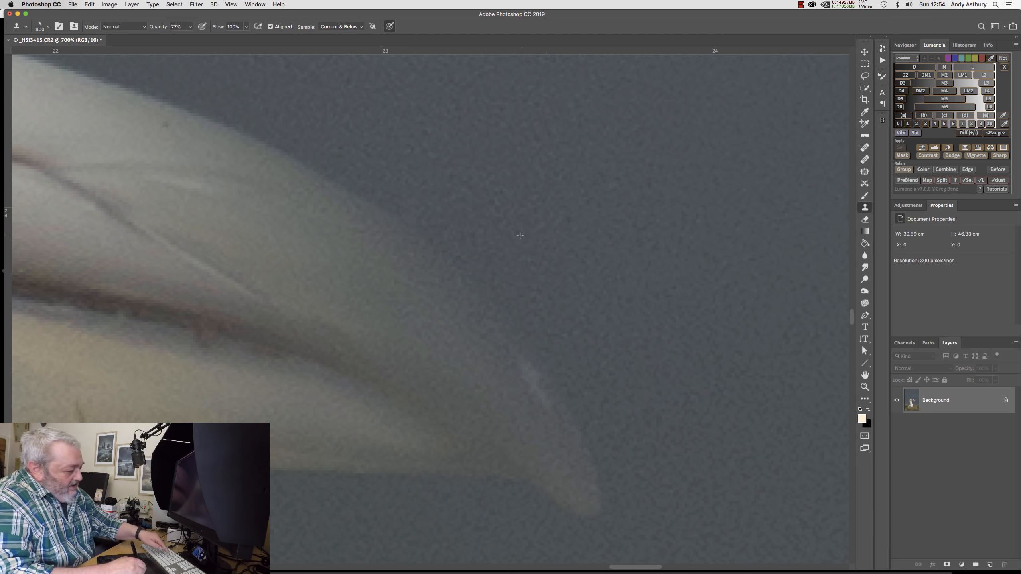
pyautogui.press('[')
pyautogui.press('[')
pyautogui.press('[')
pyautogui.press('[')
pyautogui.press('[')
pyautogui.press('[')
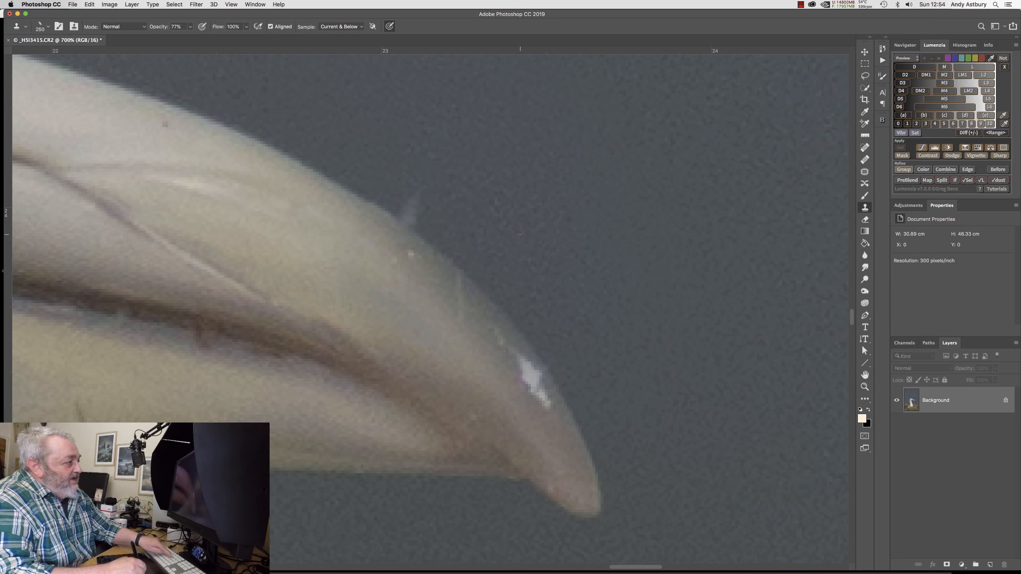
pyautogui.press('[')
pyautogui.press('[')
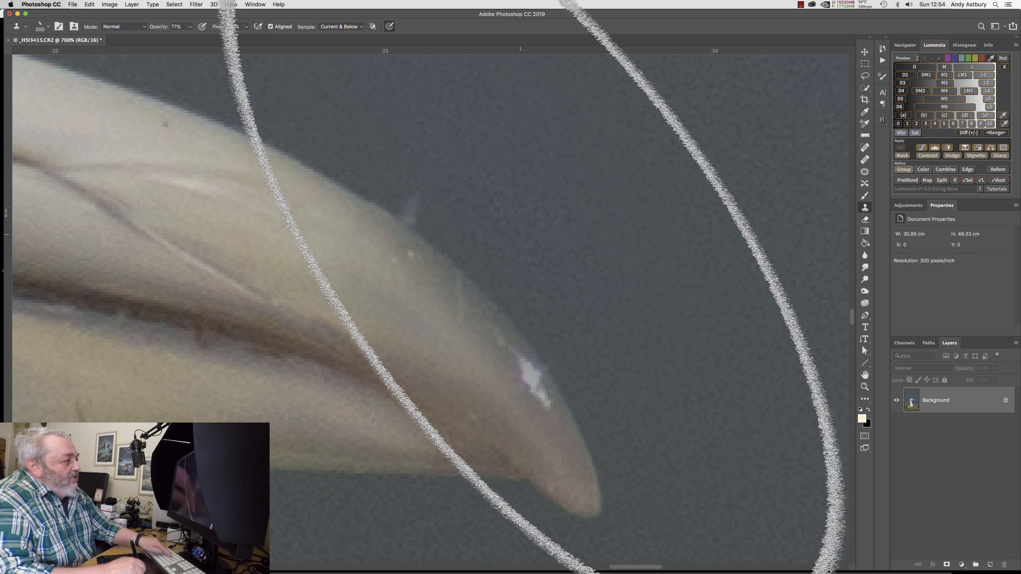
pyautogui.press('[')
pyautogui.press('[')
pyautogui.press('[')
pyautogui.press('[')
pyautogui.press('[')
pyautogui.press('[')
pyautogui.press('[')
pyautogui.press('[')
pyautogui.press('[')
pyautogui.press('[')
pyautogui.press('[')
pyautogui.press('[')
pyautogui.press('[')
pyautogui.press('[')
pyautogui.press('[')
pyautogui.press('[')
pyautogui.press('[')
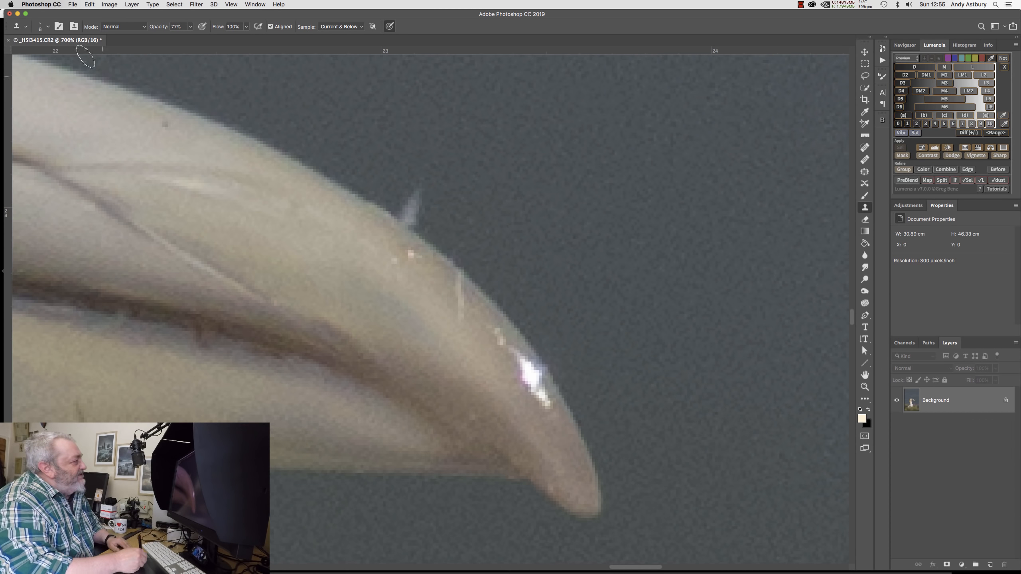
# Set the clone brush to 25 px and 80% hardness, and rotate its elliptical tip parallel to the beak's upper edge
pyautogui.click(49, 29)
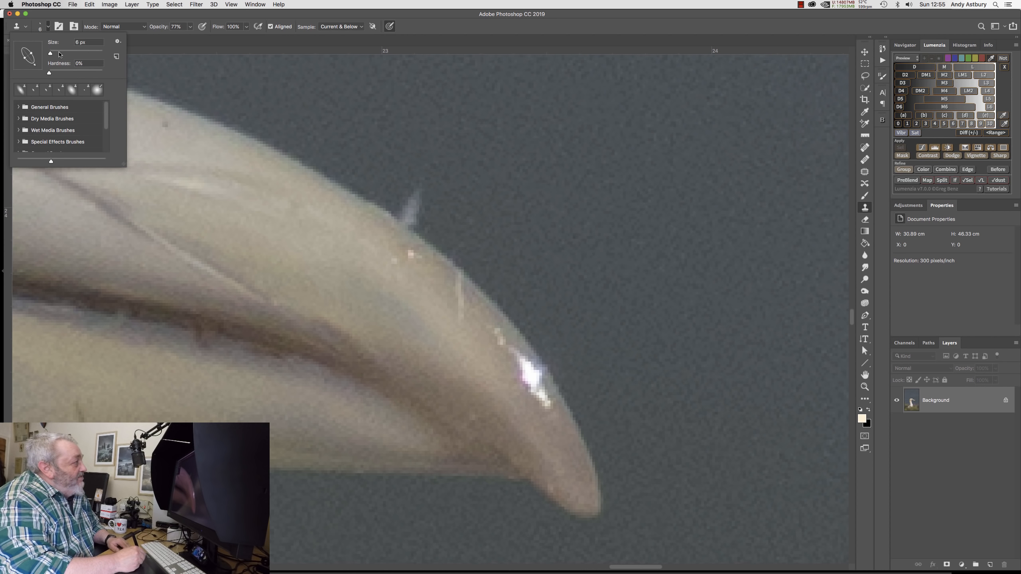
pyautogui.moveTo(59, 54); pyautogui.dragTo(56, 55)
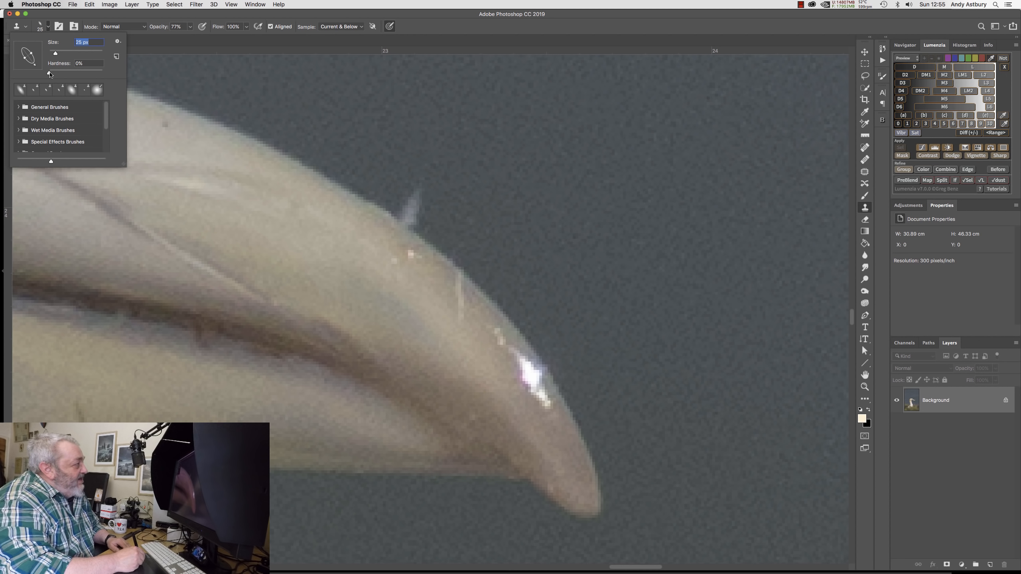
pyautogui.click(50, 73)
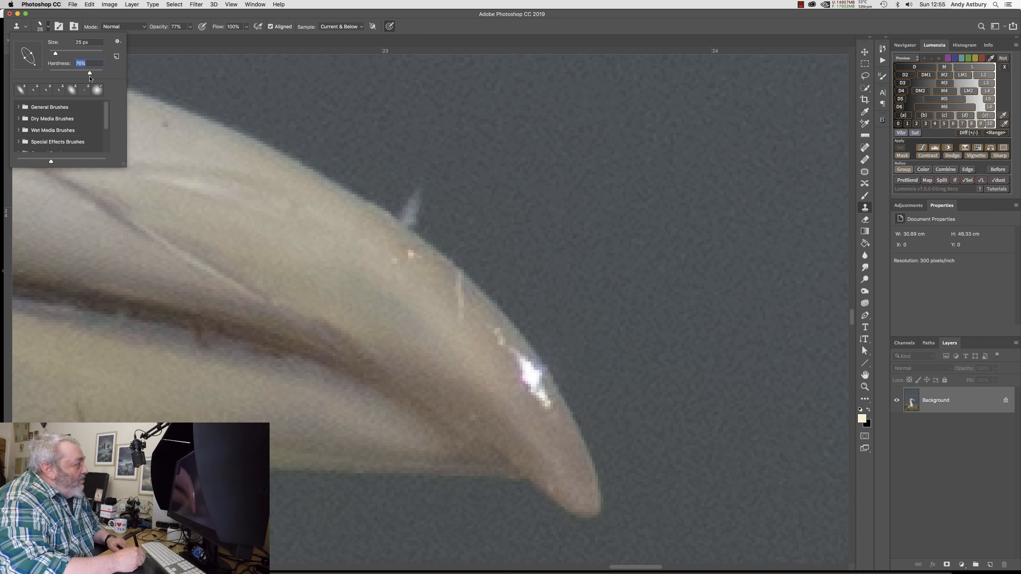
pyautogui.moveTo(93, 77); pyautogui.dragTo(91, 78)
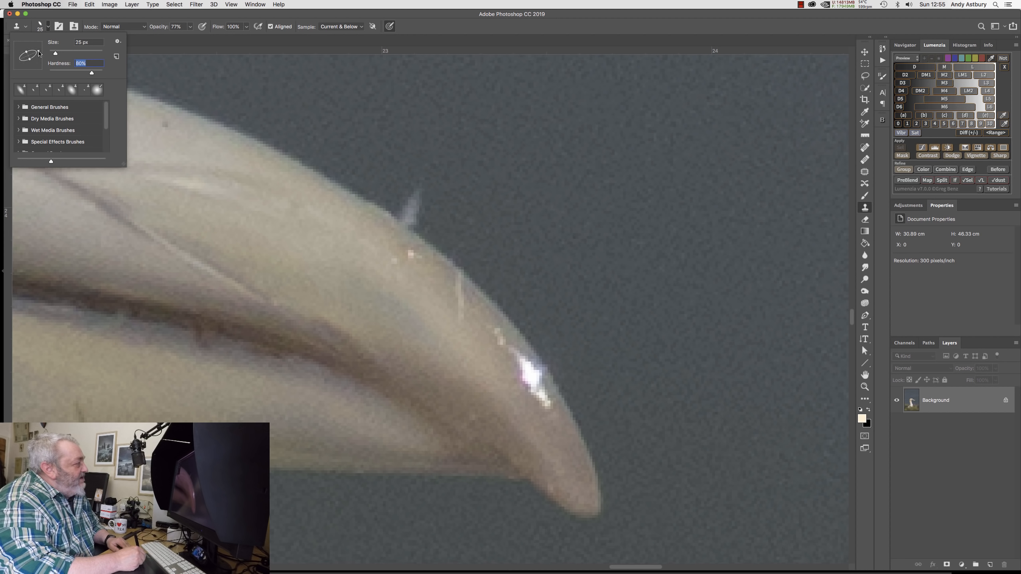
pyautogui.moveTo(36, 63)
pyautogui.mouseDown()
pyautogui.moveTo(24, 69)
pyautogui.moveTo(26, 61)
pyautogui.mouseUp()
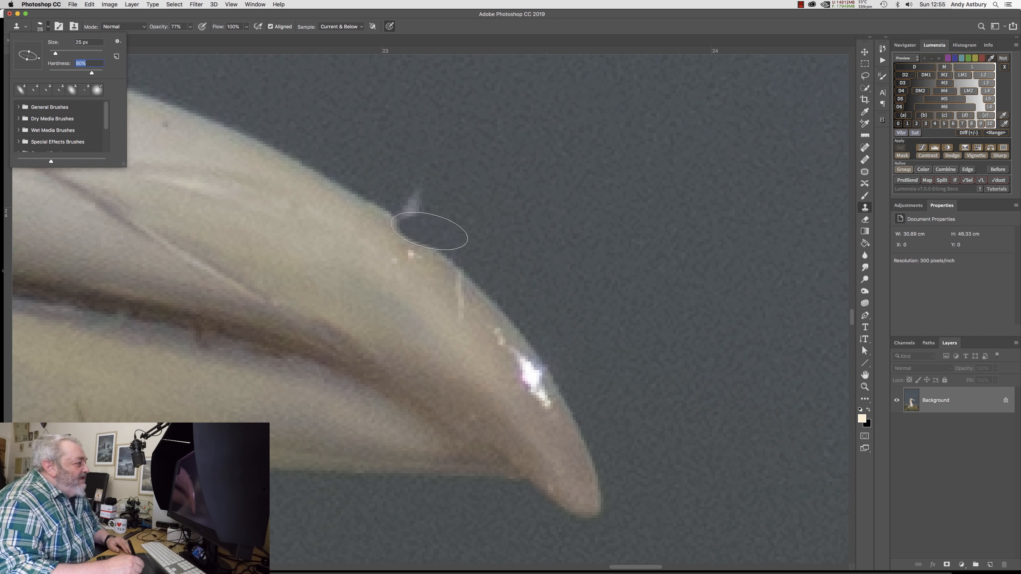
pyautogui.moveTo(40, 60); pyautogui.dragTo(38, 63)
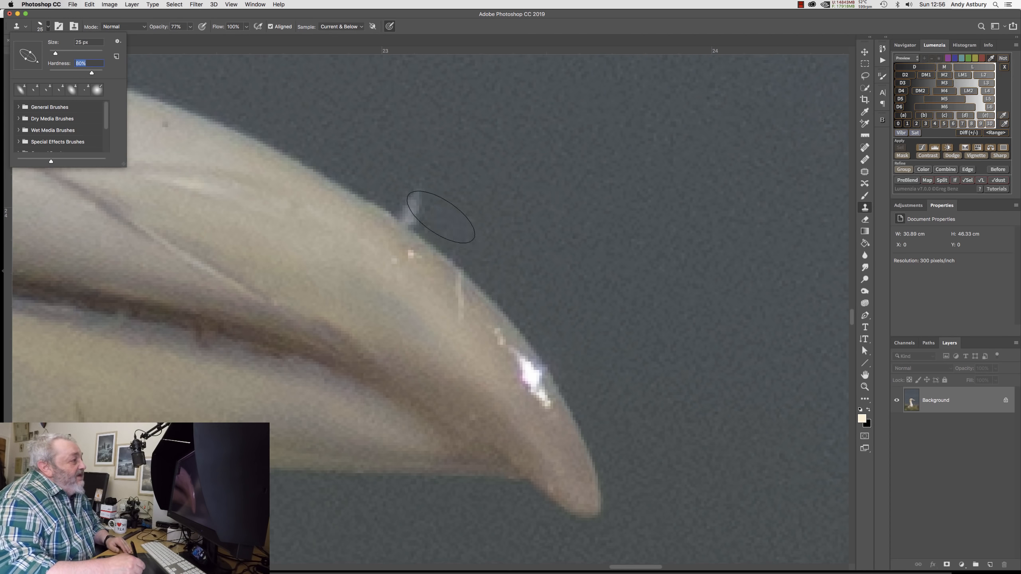
pyautogui.press('Return')
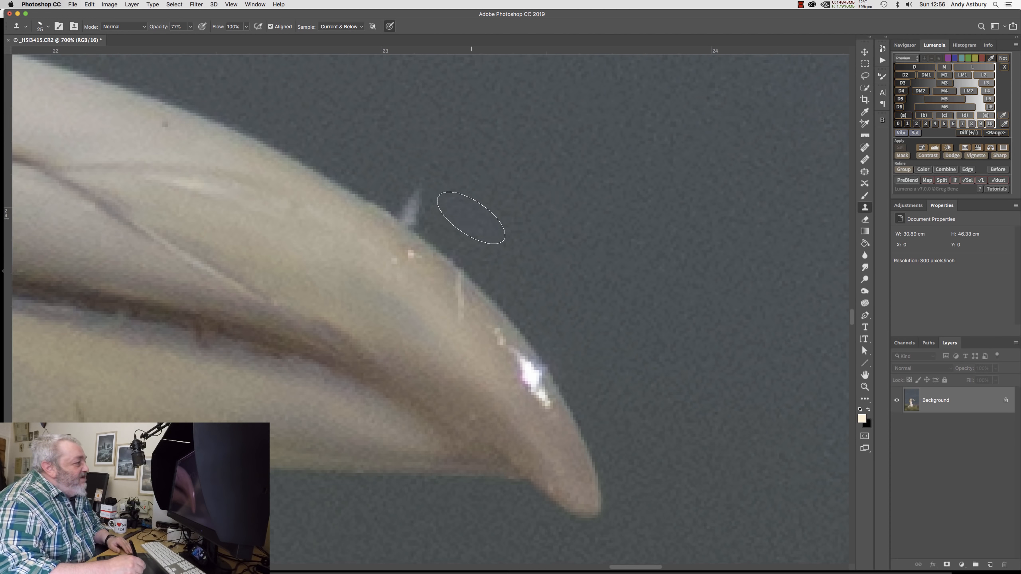
# Reduce the clone brush to 15 px and clone nearby background over the pale spike protruding from the beak's upper edge
pyautogui.press('[')
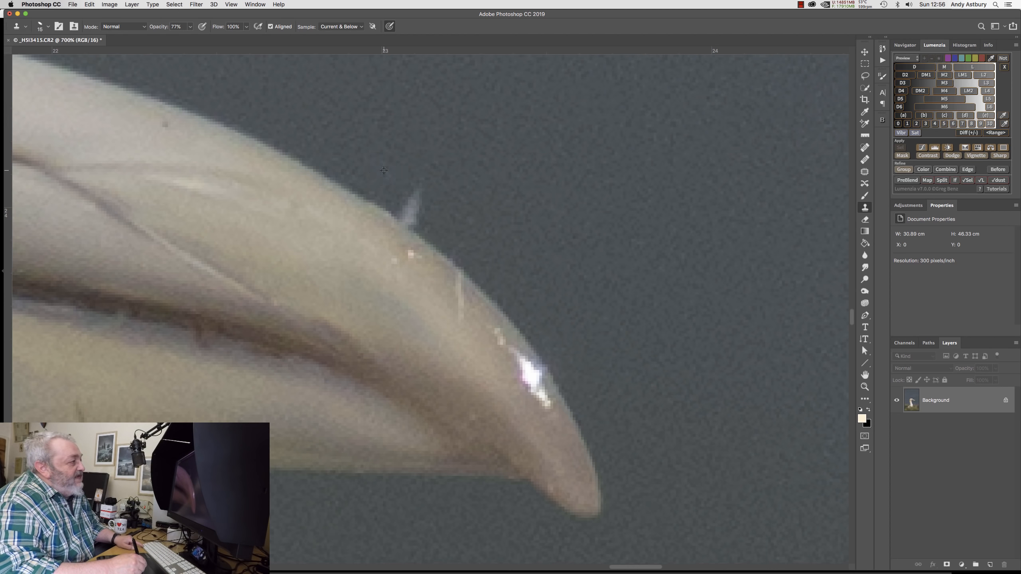
pyautogui.keyDown('alt'); pyautogui.click(385, 171); pyautogui.keyUp('alt')
pyautogui.moveTo(414, 189)
pyautogui.mouseDown()
pyautogui.moveTo(420, 198)
pyautogui.moveTo(426, 188)
pyautogui.mouseUp()
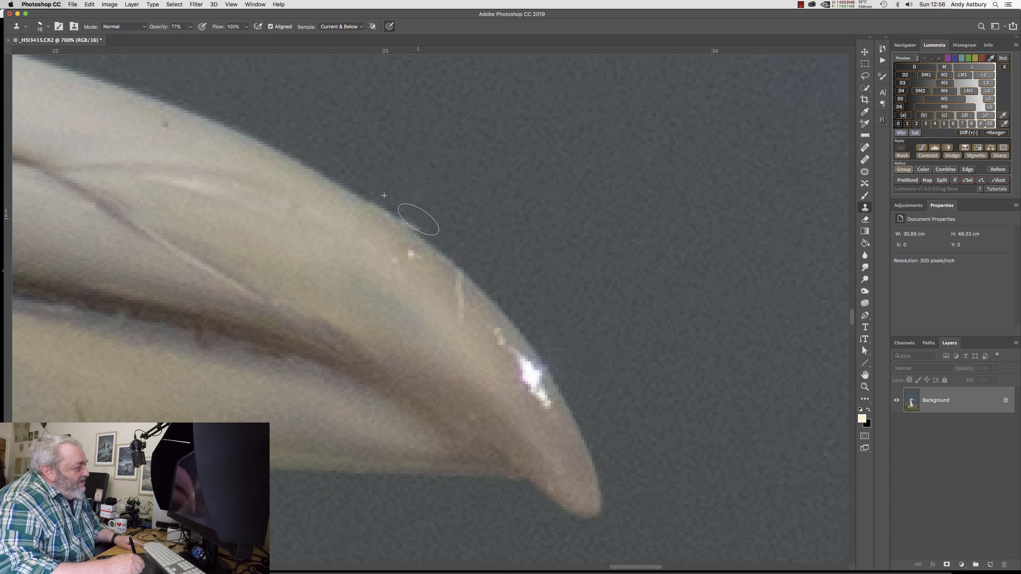
pyautogui.moveTo(419, 220)
pyautogui.mouseDown()
pyautogui.moveTo(406, 222)
pyautogui.moveTo(407, 209)
pyautogui.mouseUp()
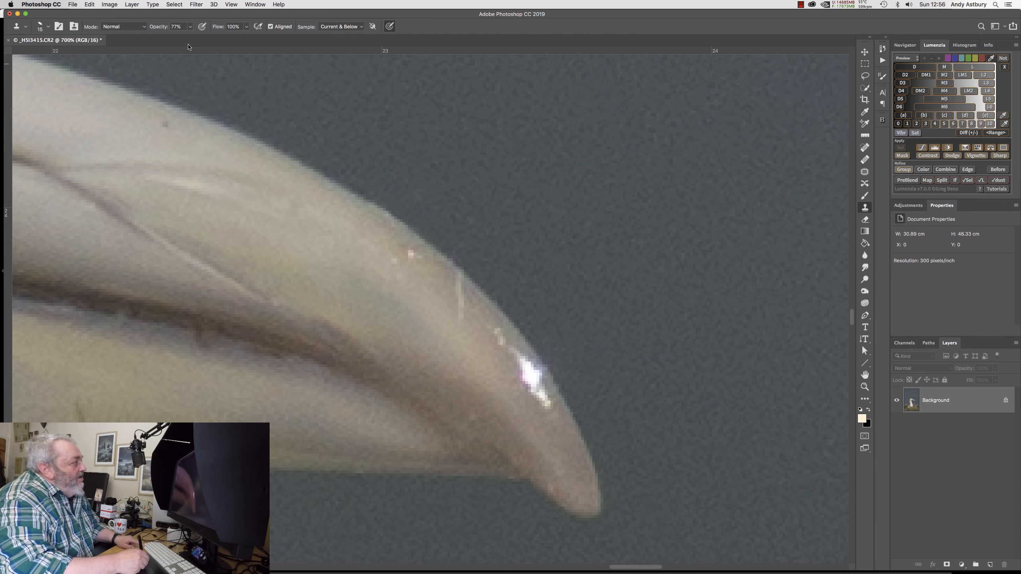
# Set the clone opacity to 52% and the brush to 10 px, and clone beak texture over the bright speck near the upper edge
pyautogui.click(190, 27)
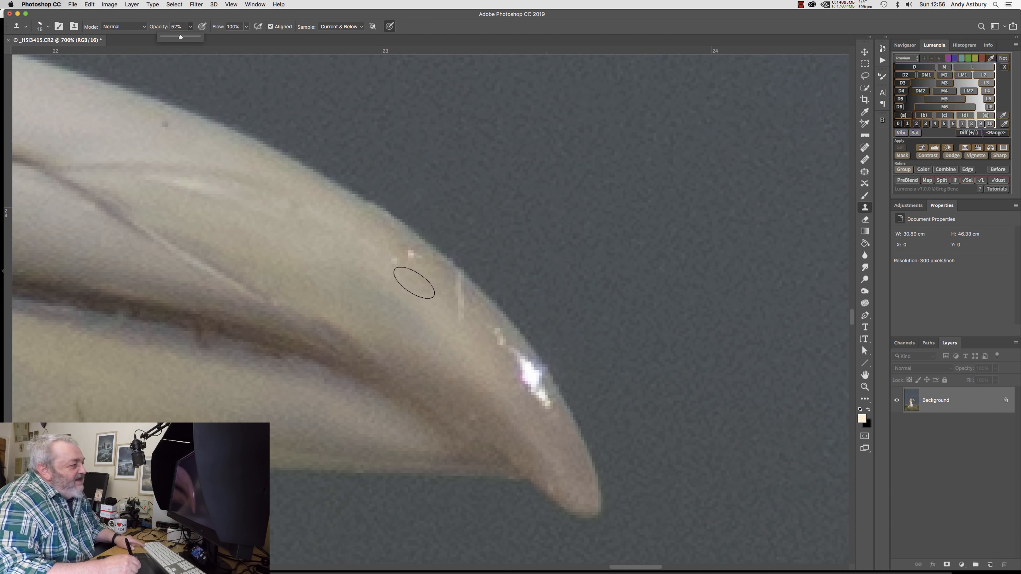
pyautogui.keyDown('alt'); pyautogui.click(416, 284); pyautogui.keyUp('alt')
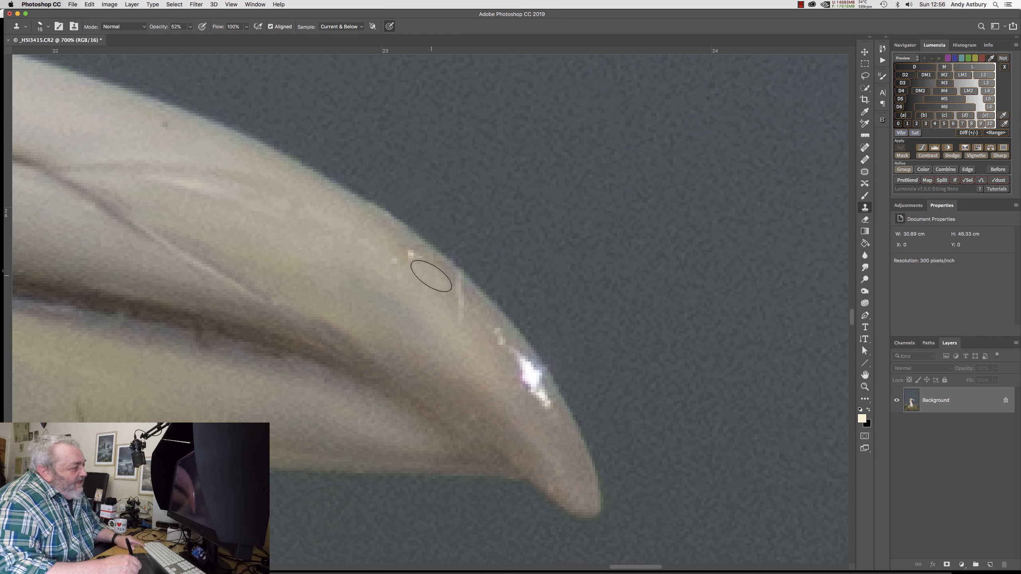
pyautogui.press('[')
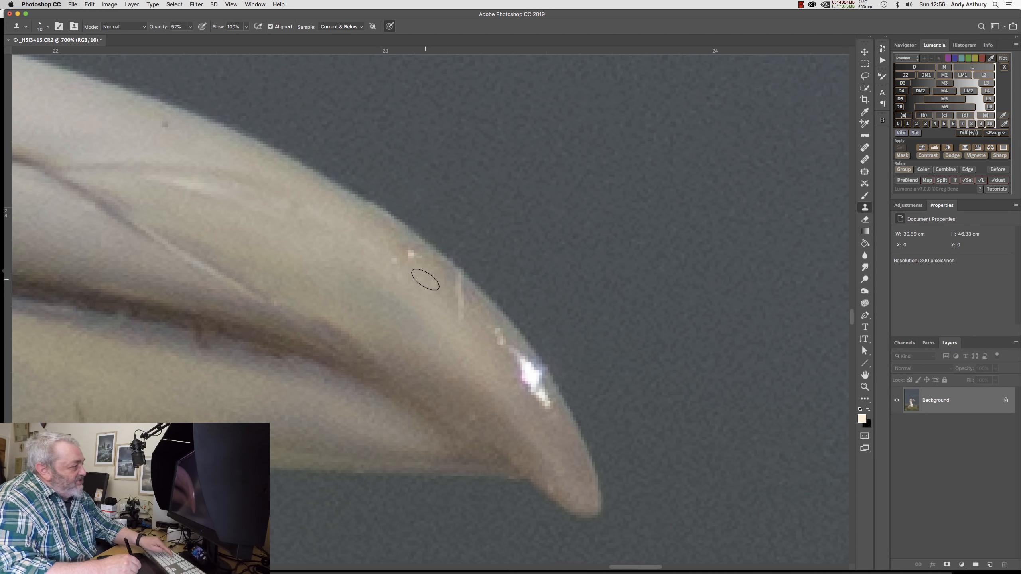
pyautogui.keyDown('alt'); pyautogui.click(423, 281); pyautogui.keyUp('alt')
pyautogui.click(409, 253)
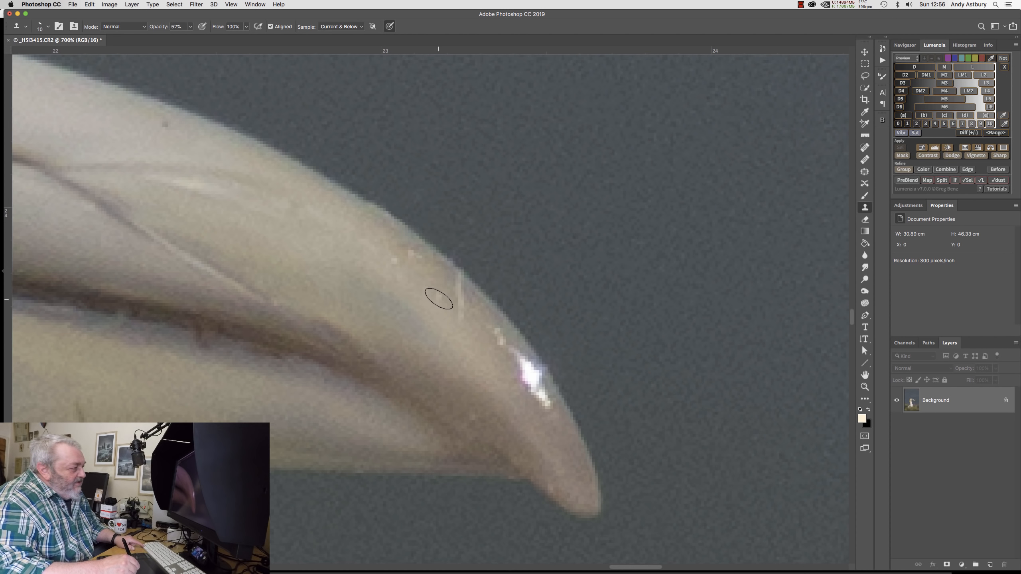
# Clone beak texture over the pale streak and bright highlights near the beak tip, angling the elliptical brush to follow the edge's steeper slope
pyautogui.moveTo(456, 315); pyautogui.dragTo(453, 294)
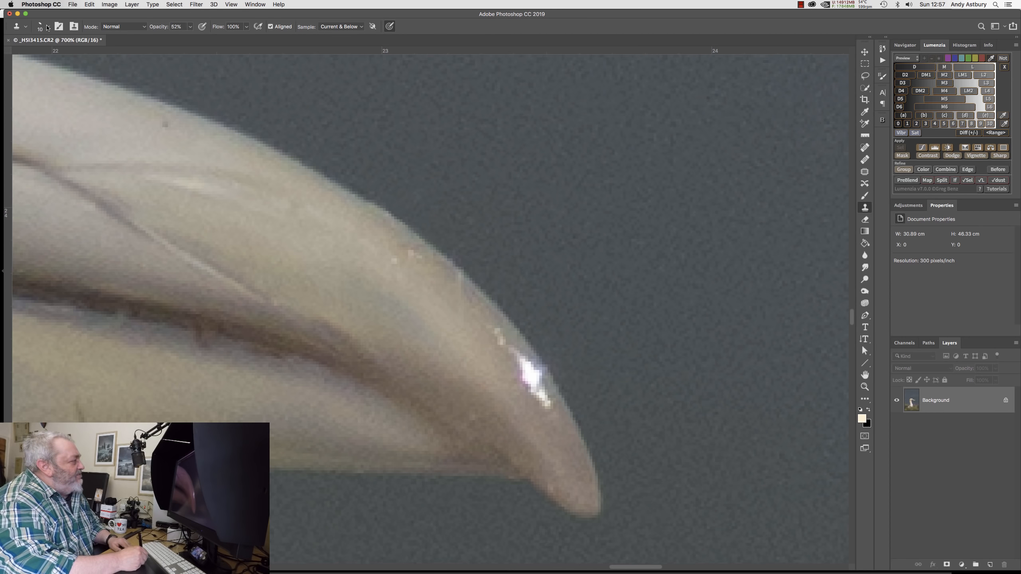
pyautogui.click(48, 27)
pyautogui.moveTo(36, 65); pyautogui.dragTo(37, 68)
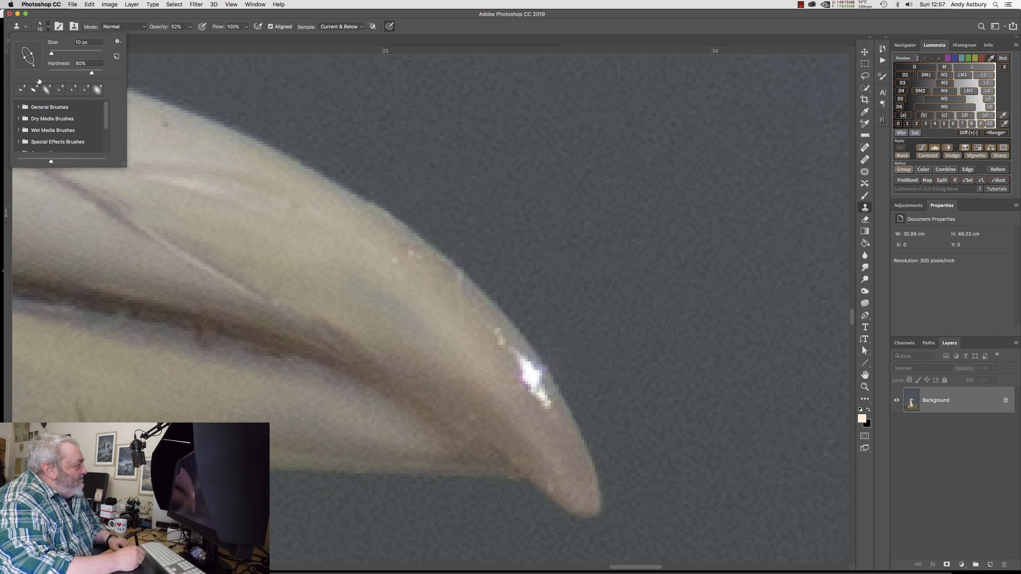
pyautogui.click(443, 31)
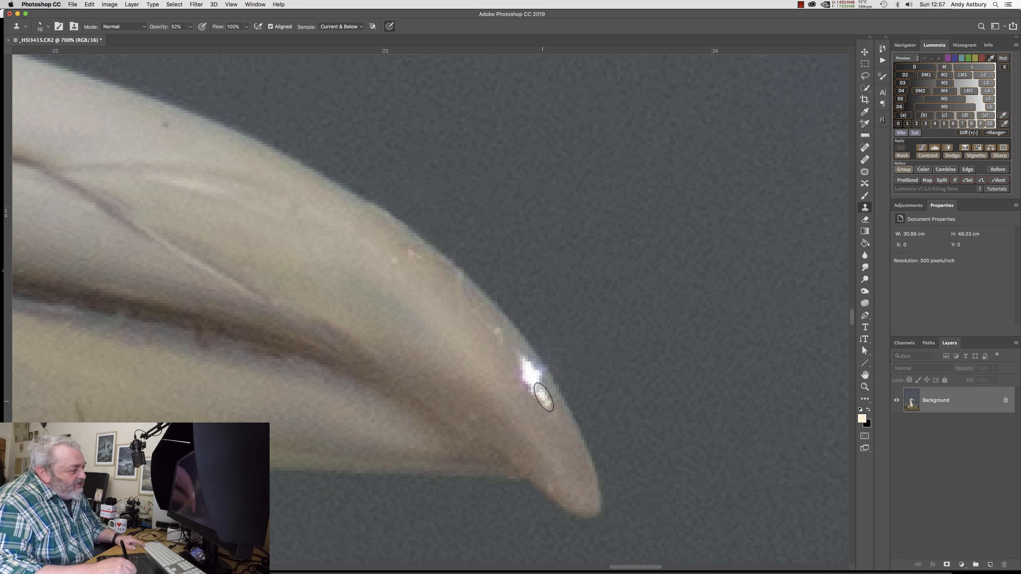
pyautogui.moveTo(544, 397)
pyautogui.mouseDown()
pyautogui.moveTo(544, 405)
pyautogui.moveTo(541, 390)
pyautogui.moveTo(527, 391)
pyautogui.moveTo(539, 378)
pyautogui.moveTo(517, 384)
pyautogui.moveTo(524, 368)
pyautogui.mouseUp()
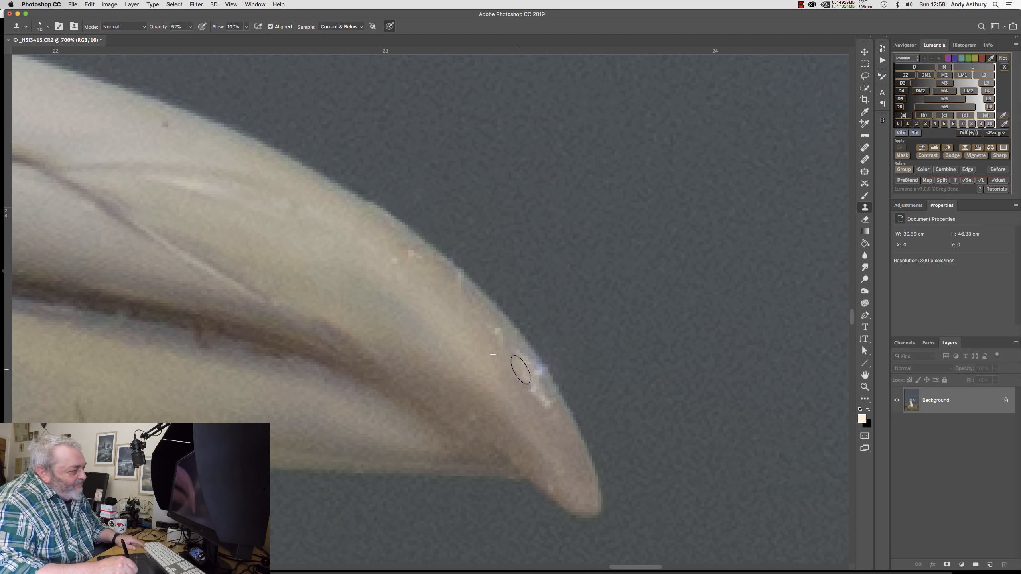
pyautogui.moveTo(521, 385)
pyautogui.mouseDown()
pyautogui.moveTo(538, 374)
pyautogui.moveTo(529, 366)
pyautogui.moveTo(530, 398)
pyautogui.moveTo(520, 386)
pyautogui.mouseUp()
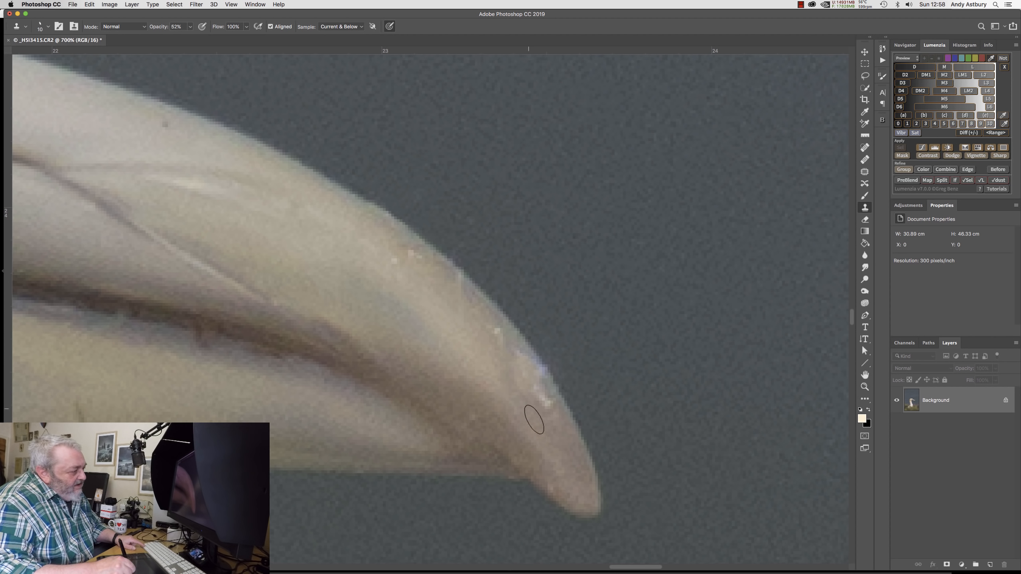
pyautogui.moveTo(550, 432)
pyautogui.mouseDown()
pyautogui.moveTo(536, 379)
pyautogui.moveTo(519, 394)
pyautogui.moveTo(516, 368)
pyautogui.moveTo(536, 408)
pyautogui.moveTo(548, 405)
pyautogui.moveTo(532, 401)
pyautogui.moveTo(521, 365)
pyautogui.moveTo(530, 379)
pyautogui.mouseUp()
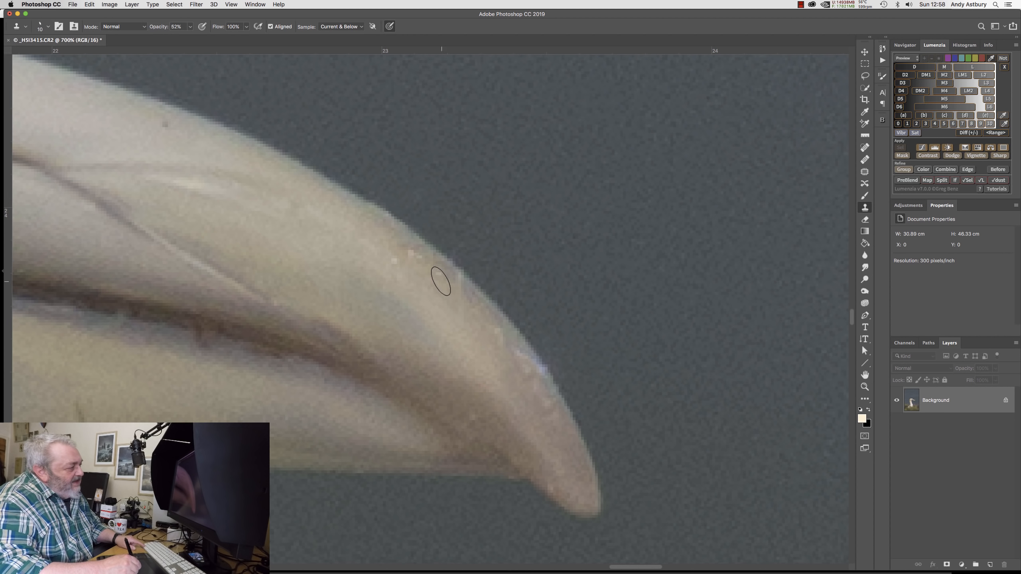
pyautogui.moveTo(446, 287); pyautogui.dragTo(467, 298)
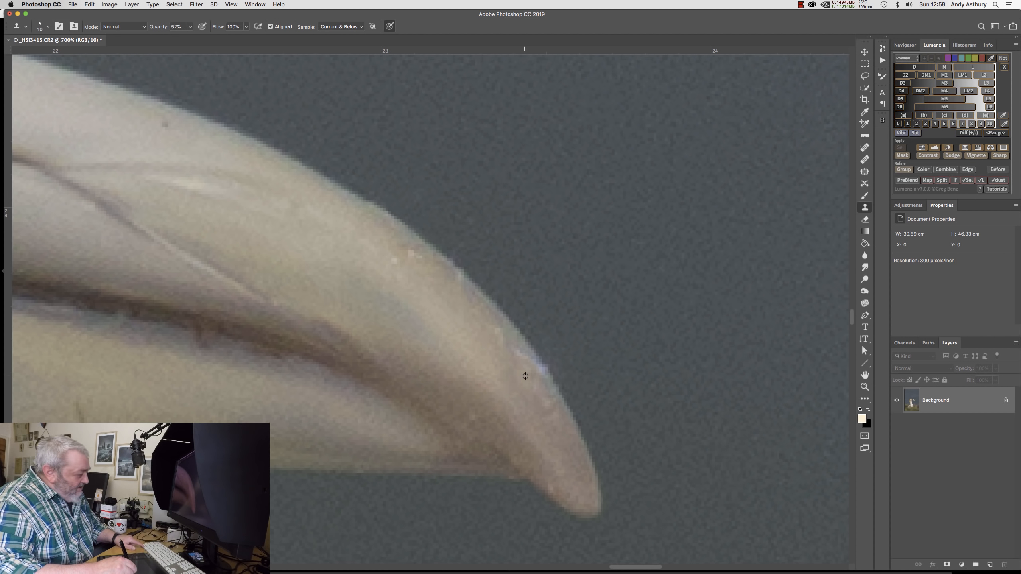
pyautogui.moveTo(515, 350)
pyautogui.mouseDown()
pyautogui.moveTo(540, 389)
pyautogui.moveTo(513, 347)
pyautogui.moveTo(483, 331)
pyautogui.mouseUp()
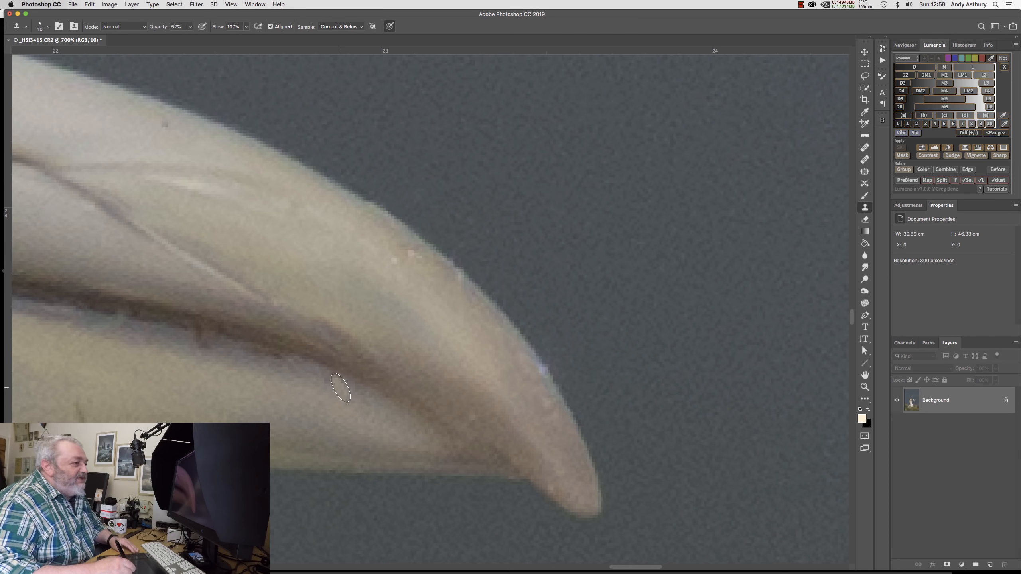
# Fit the whole photo in view and save the retouched image
pyautogui.click(864, 376)
pyautogui.doubleClick(864, 376)
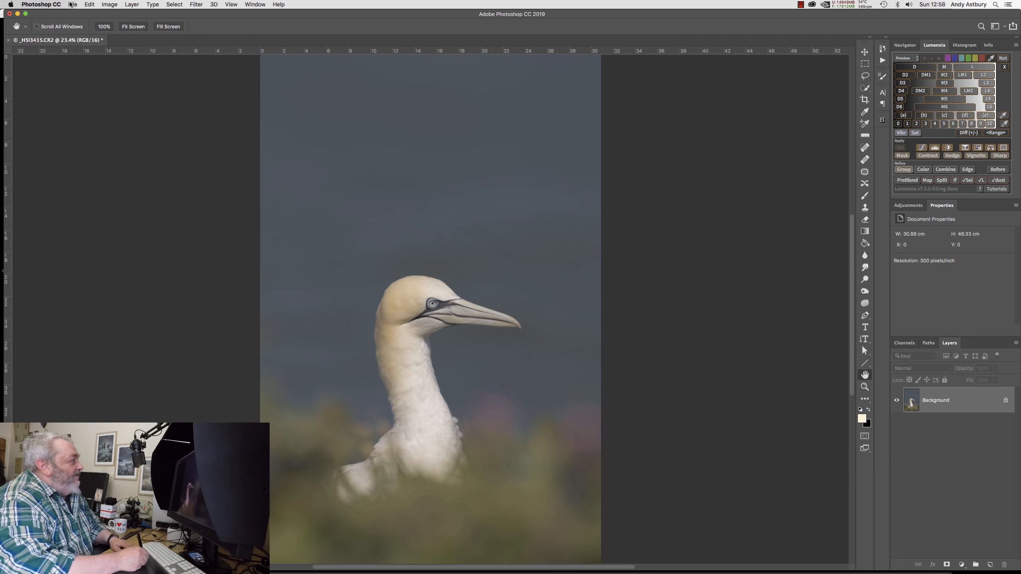
pyautogui.click(43, 5)
pyautogui.moveTo(72, 5)
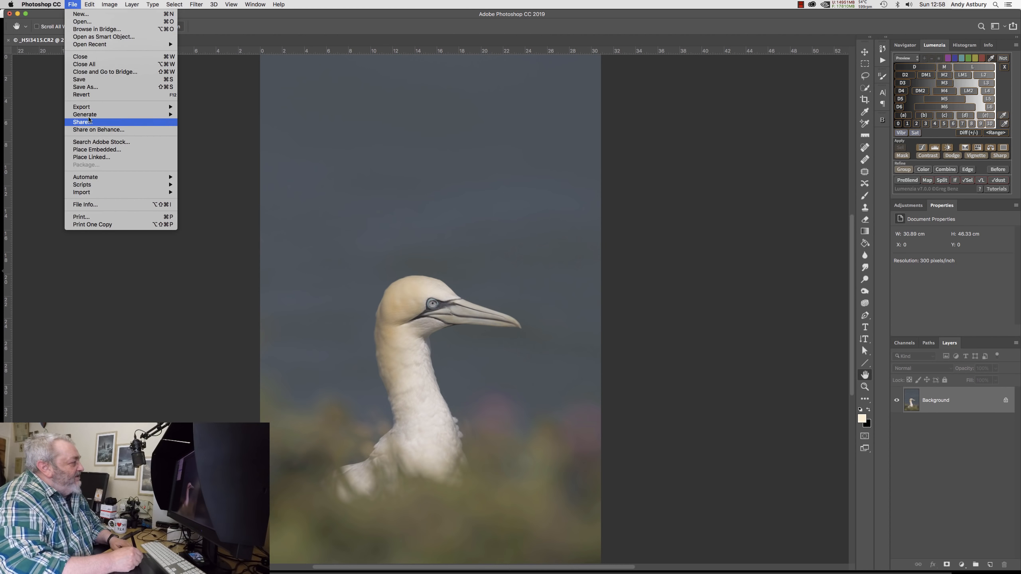
pyautogui.click(83, 80)
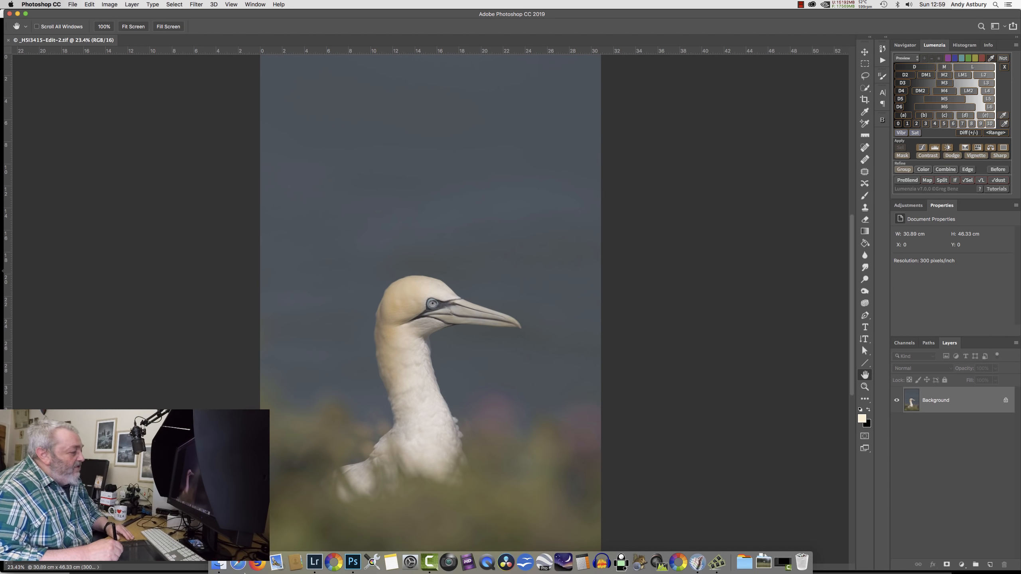
# Switch to Lightroom Classic and give the saved _HSI3415-Edit-2.tif five stars, a red label and a pick flag
pyautogui.click(316, 564)
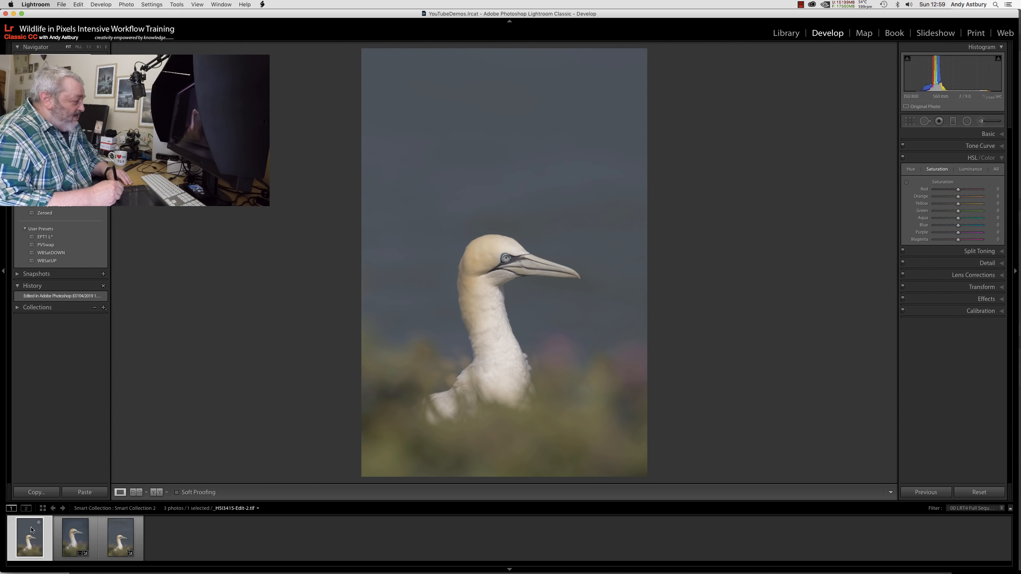
pyautogui.press('5')
pyautogui.press('6')
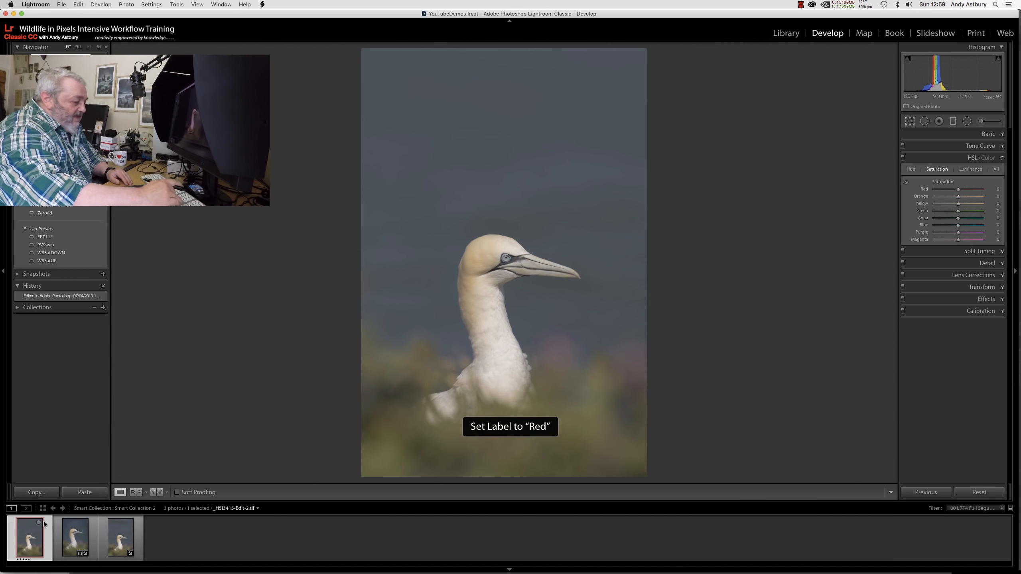
pyautogui.press('p')
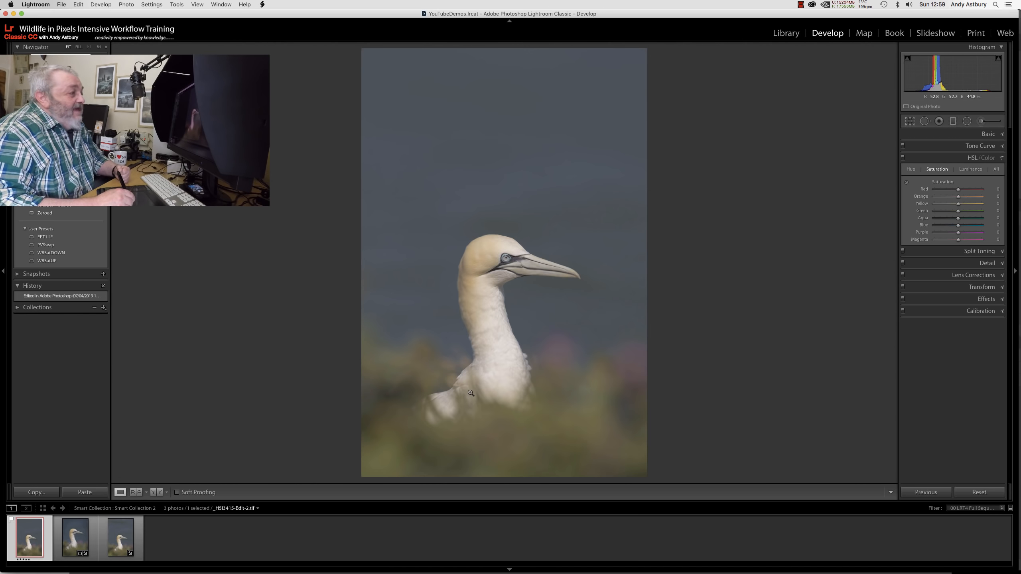
# Raise the photo's HSL saturation to +20 for orange and +19 for yellow
pyautogui.click(493, 271)
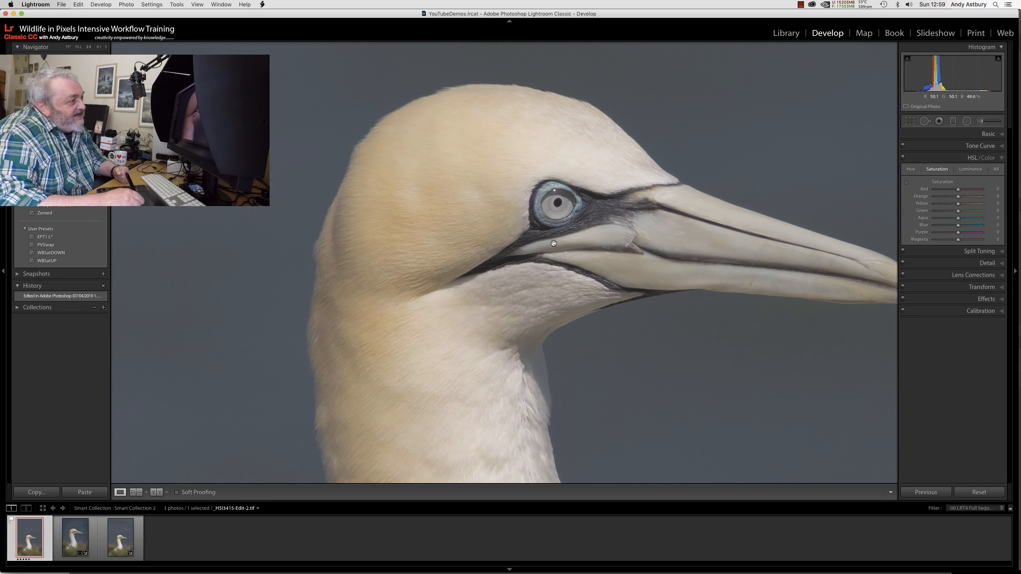
pyautogui.moveTo(619, 275); pyautogui.dragTo(477, 253)
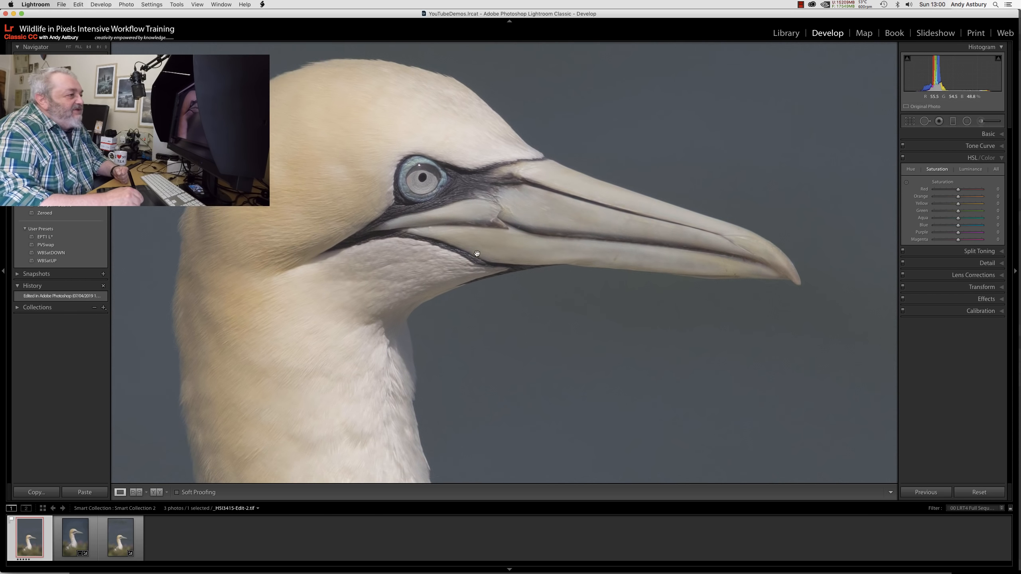
pyautogui.click(392, 254)
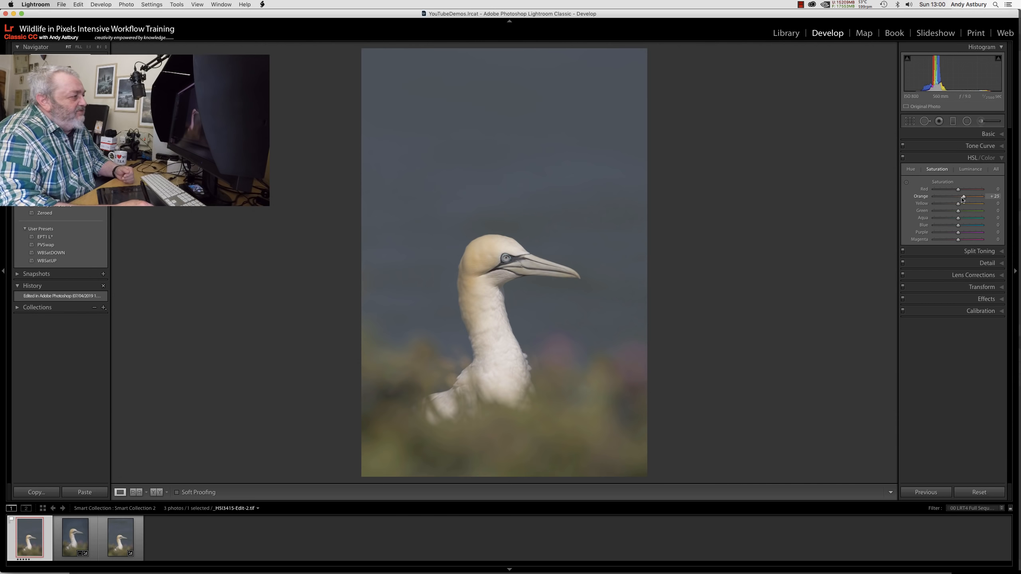
pyautogui.moveTo(963, 199); pyautogui.dragTo(963, 206)
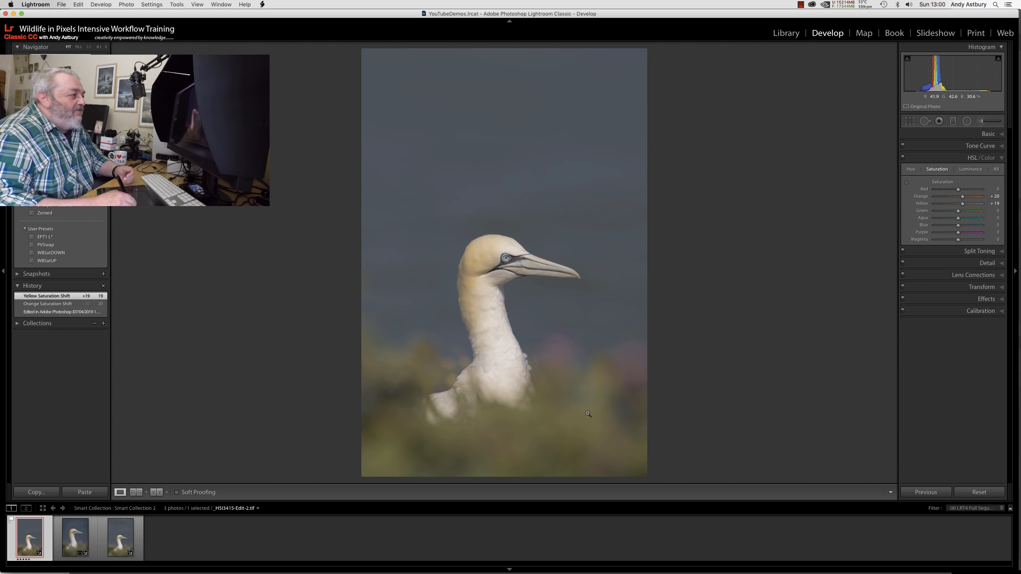
# Paint an Adjustment Brush mask with Saturation 40 and Auto Mask over the blue ring around the gannet's eye
pyautogui.click(505, 264)
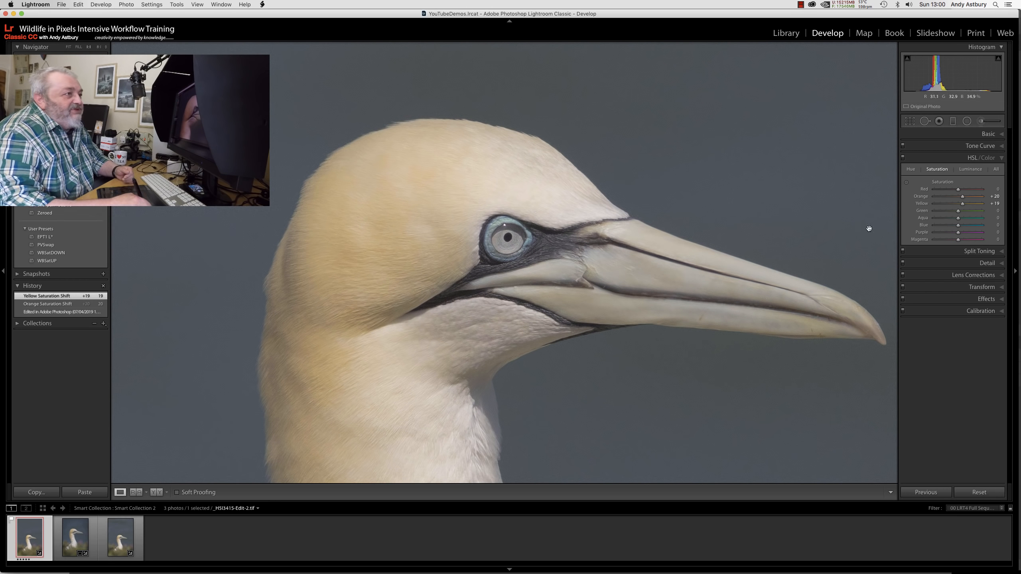
pyautogui.click(980, 121)
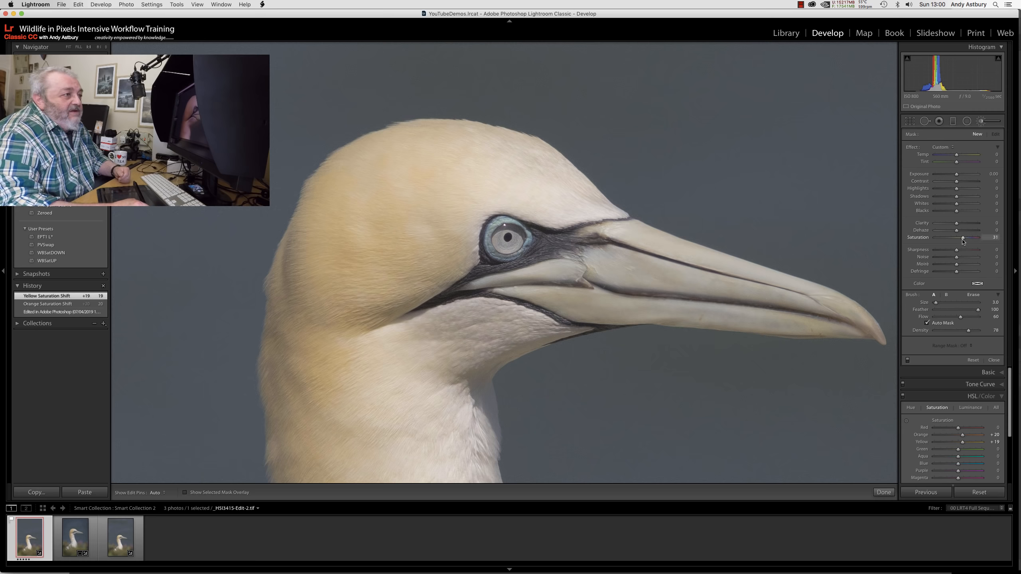
pyautogui.moveTo(963, 237); pyautogui.dragTo(965, 239)
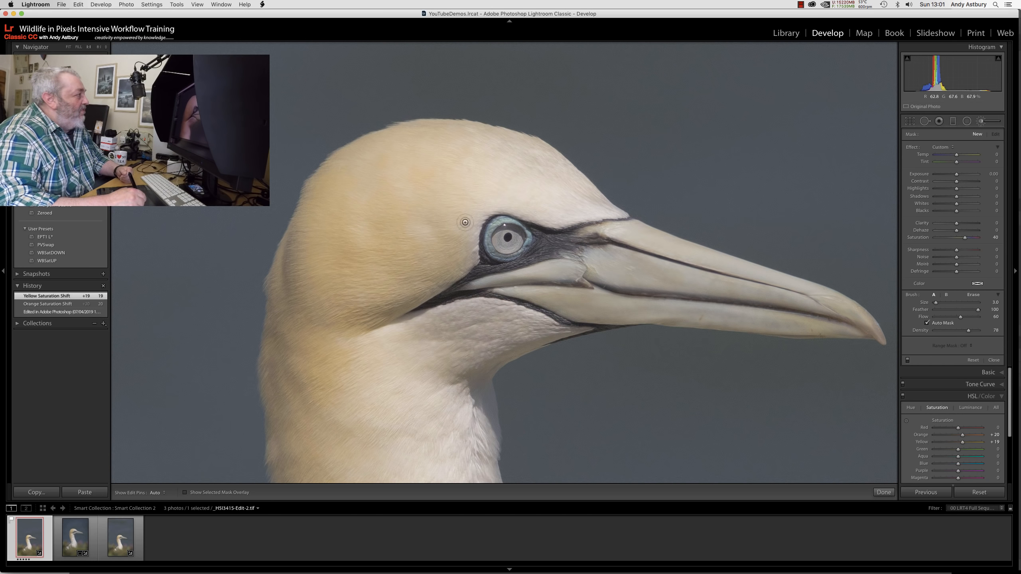
pyautogui.click(106, 47)
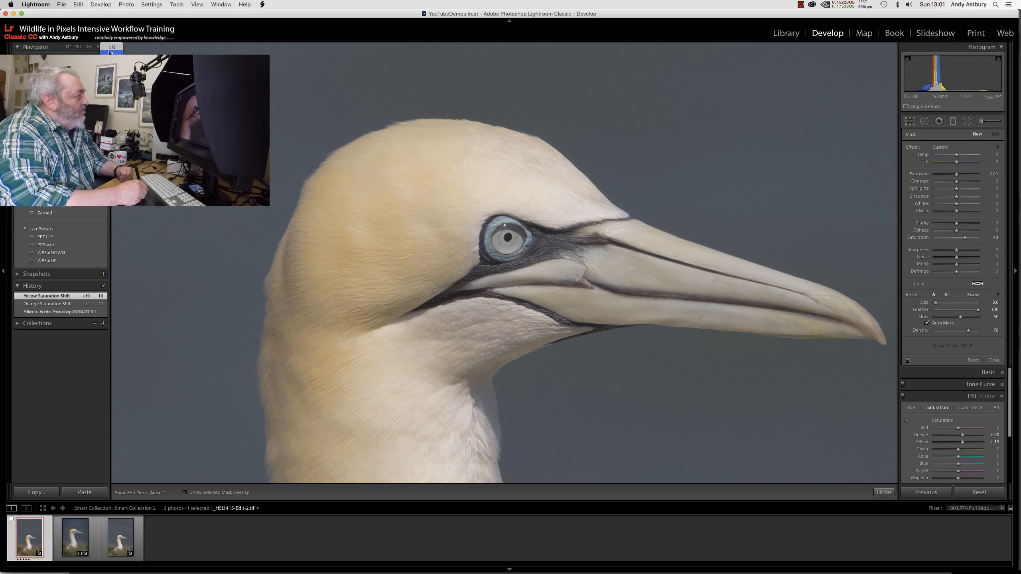
pyautogui.click(111, 86)
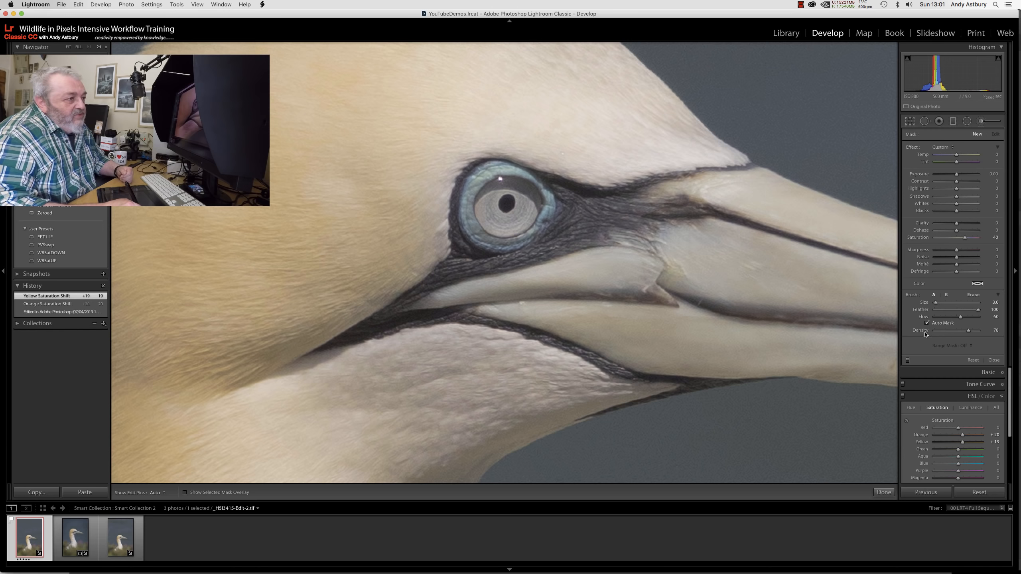
pyautogui.moveTo(497, 173); pyautogui.dragTo(475, 182)
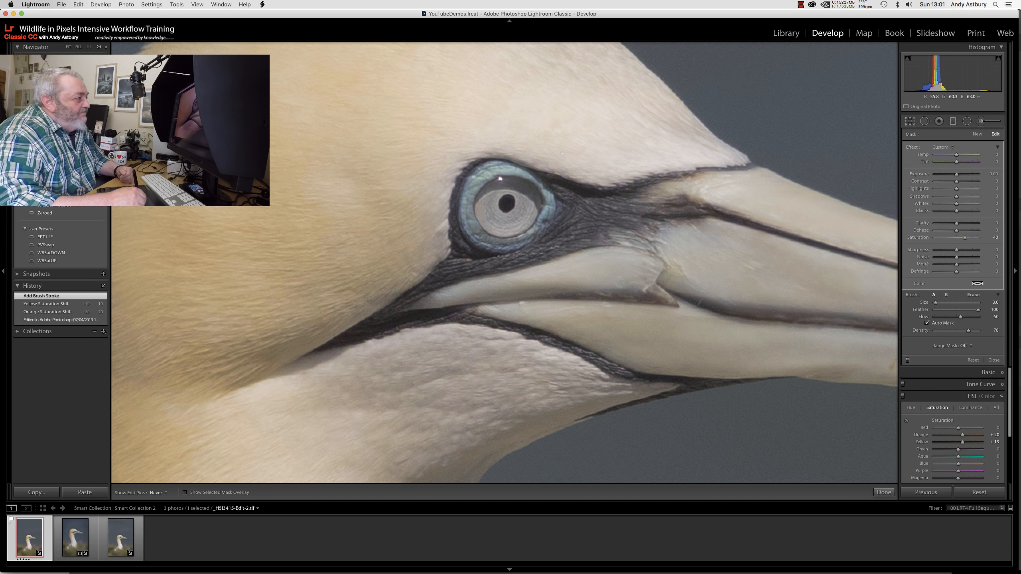
pyautogui.moveTo(481, 238); pyautogui.dragTo(523, 238)
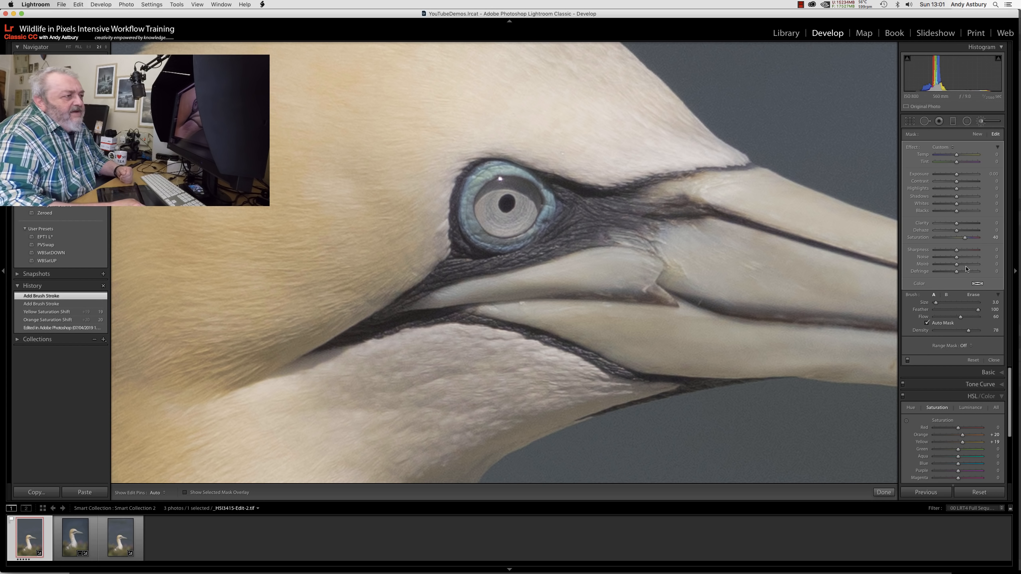
# Turn off Auto Mask, hide the edit pins and paint another brush stroke over the blue eye ring
pyautogui.click(926, 324)
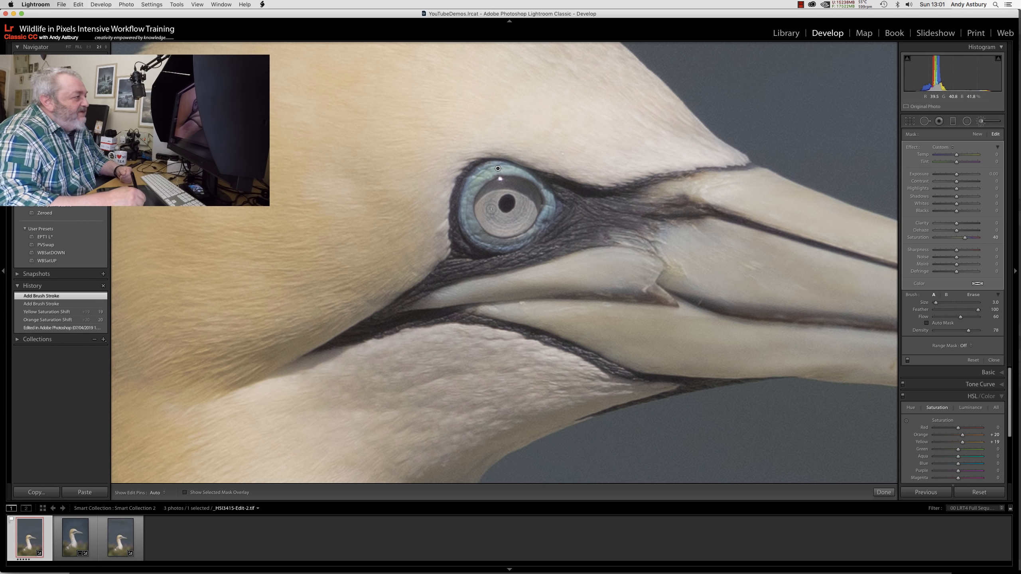
pyautogui.press('h')
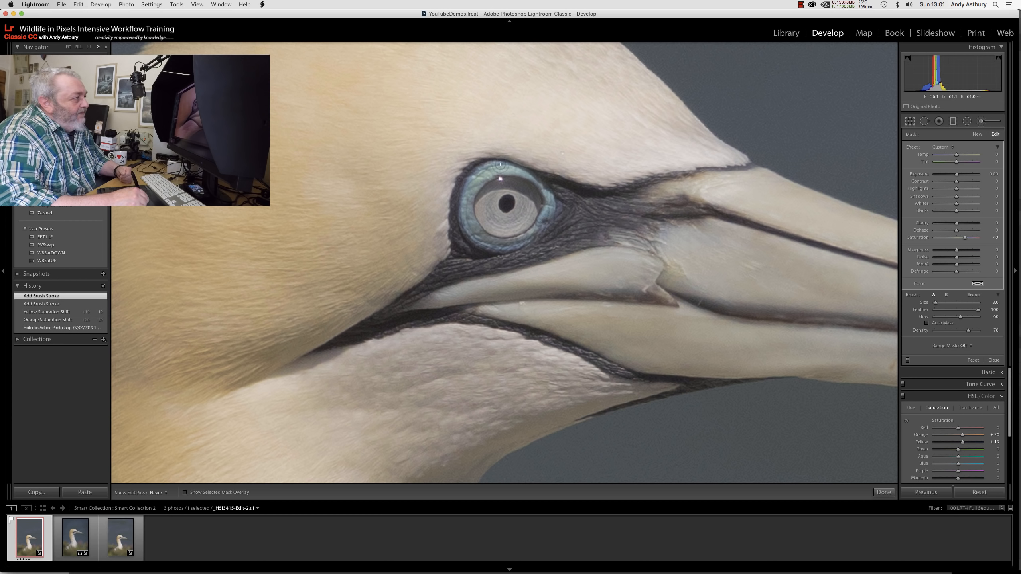
pyautogui.moveTo(476, 177); pyautogui.dragTo(476, 180)
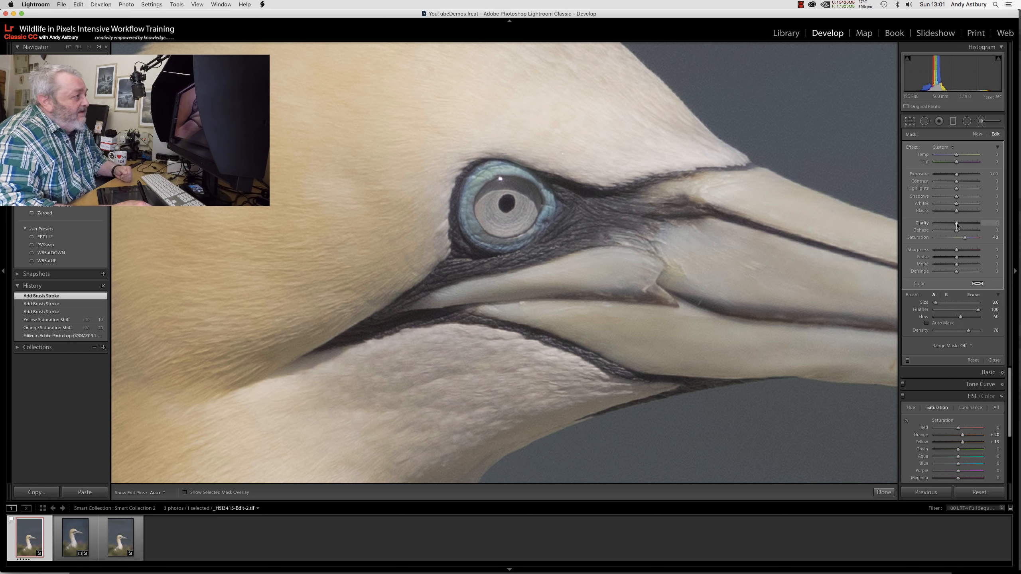
# Set the eye ring adjustment to Clarity 21 and Saturation 70, and finish the brush edit
pyautogui.moveTo(957, 226); pyautogui.dragTo(989, 236)
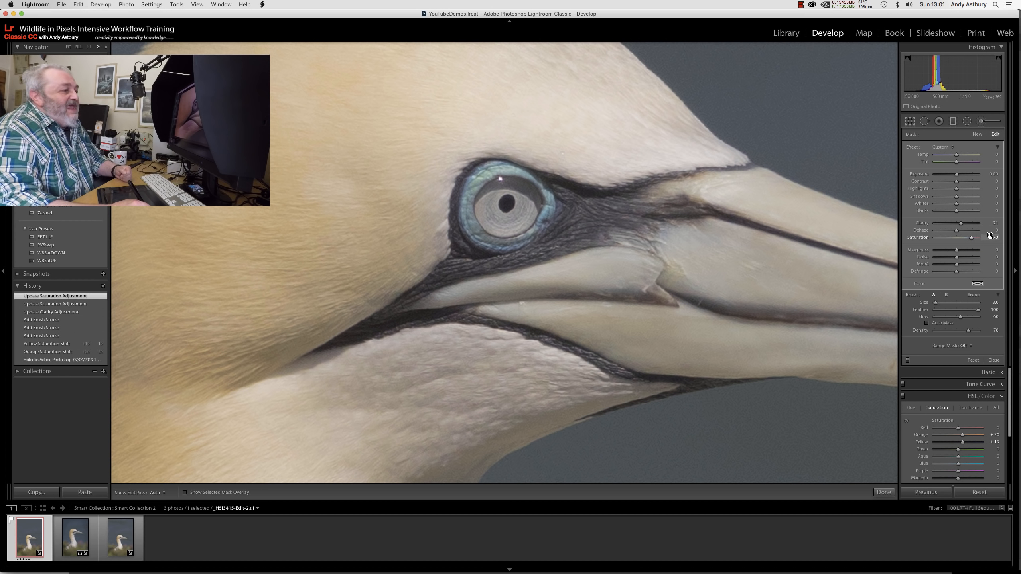
pyautogui.click(884, 492)
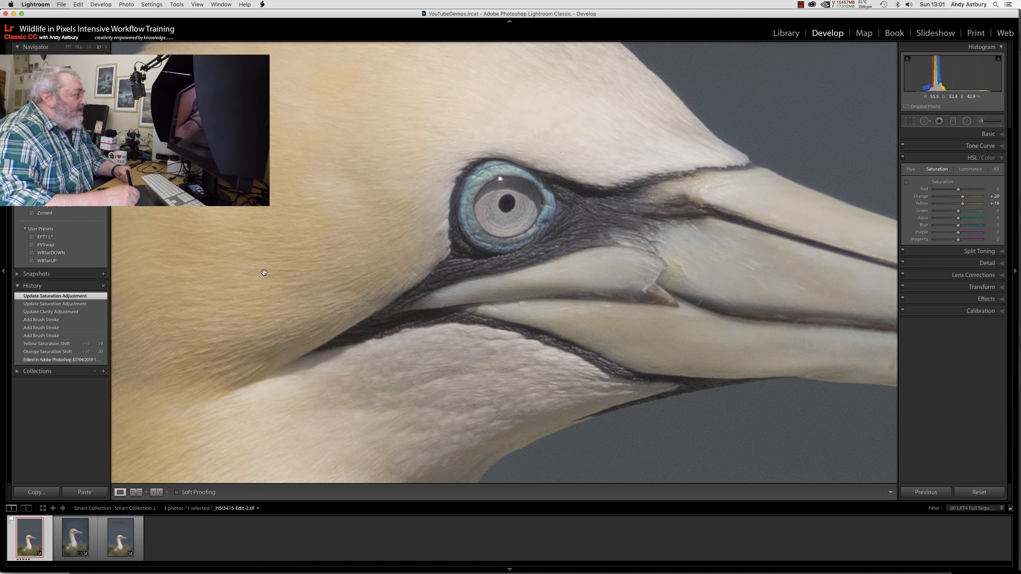
# Set the whole photo's Contrast to +14 and reset Exposure to 0.00 after trying +0.20
pyautogui.click(68, 48)
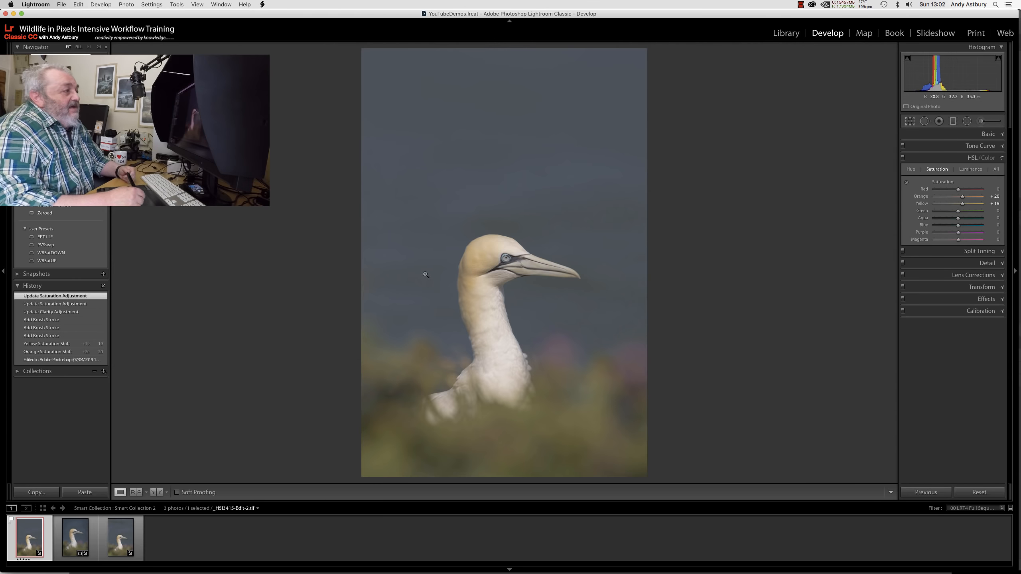
pyautogui.click(988, 134)
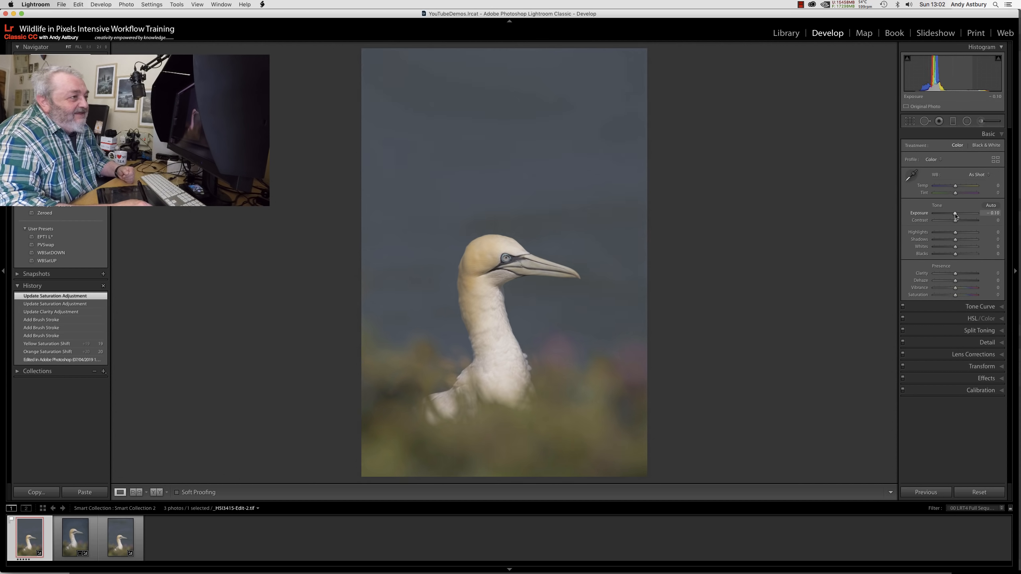
pyautogui.moveTo(955, 214); pyautogui.dragTo(956, 213)
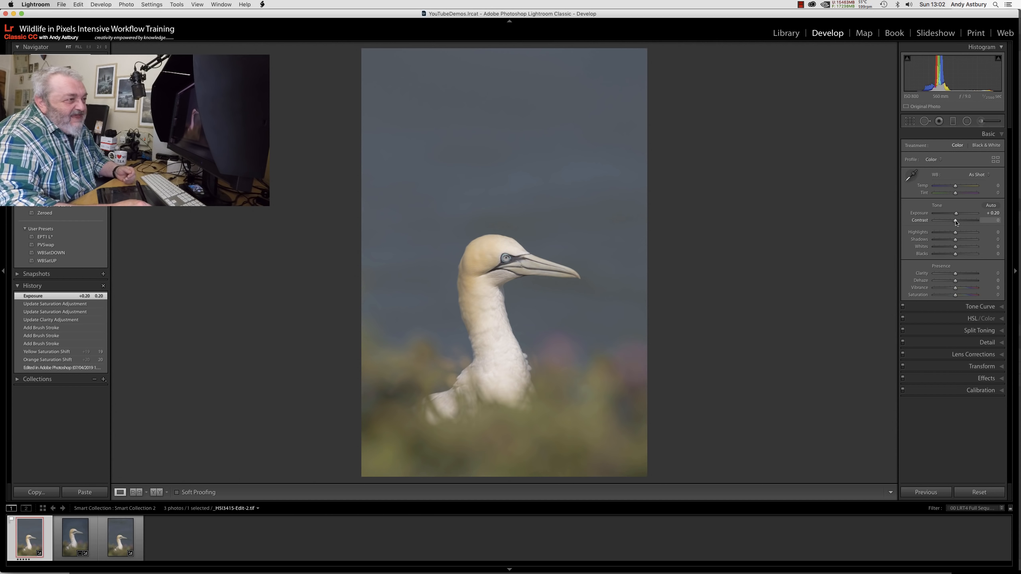
pyautogui.moveTo(956, 221); pyautogui.dragTo(959, 221)
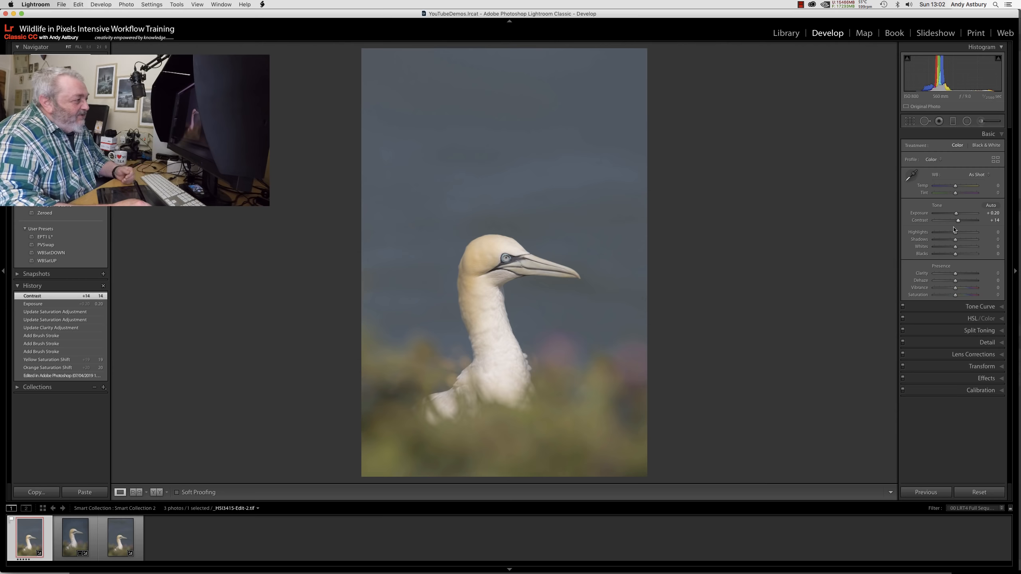
pyautogui.doubleClick(922, 214)
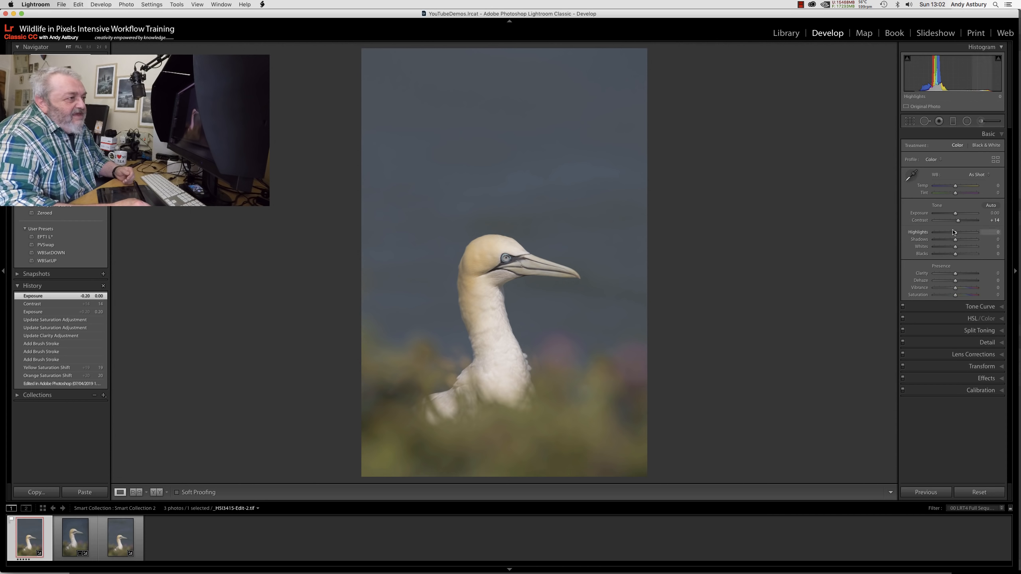
# Lower the photo's Highlights to -19 and check the white neck feathers at a closer magnification
pyautogui.moveTo(955, 235); pyautogui.dragTo(949, 235)
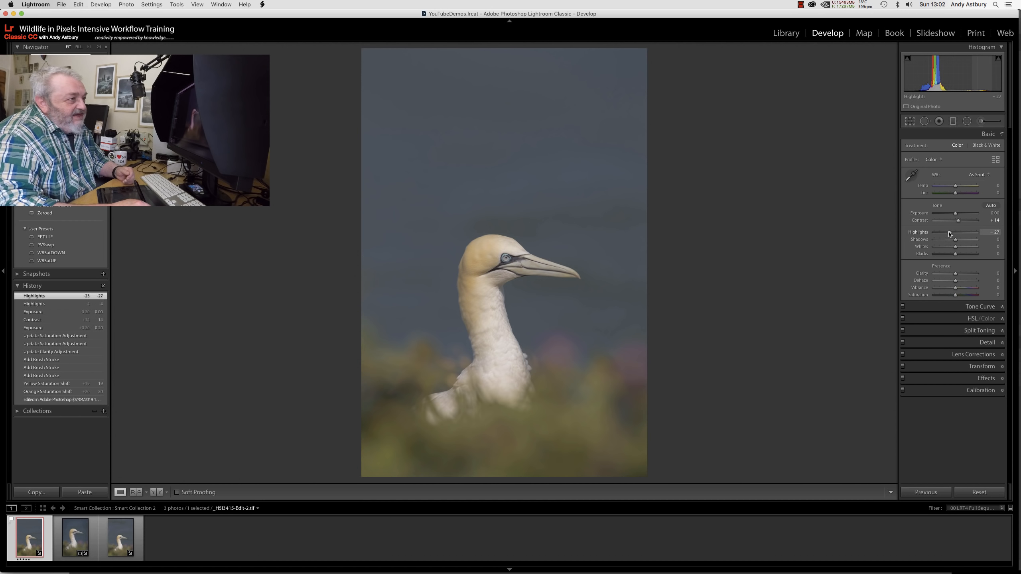
pyautogui.moveTo(950, 234); pyautogui.dragTo(952, 233)
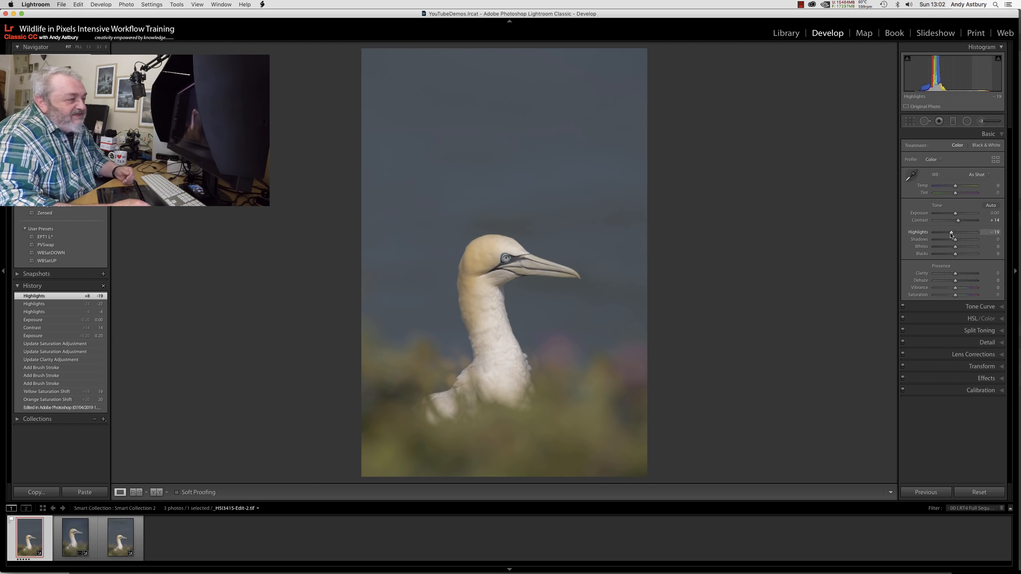
pyautogui.click(499, 353)
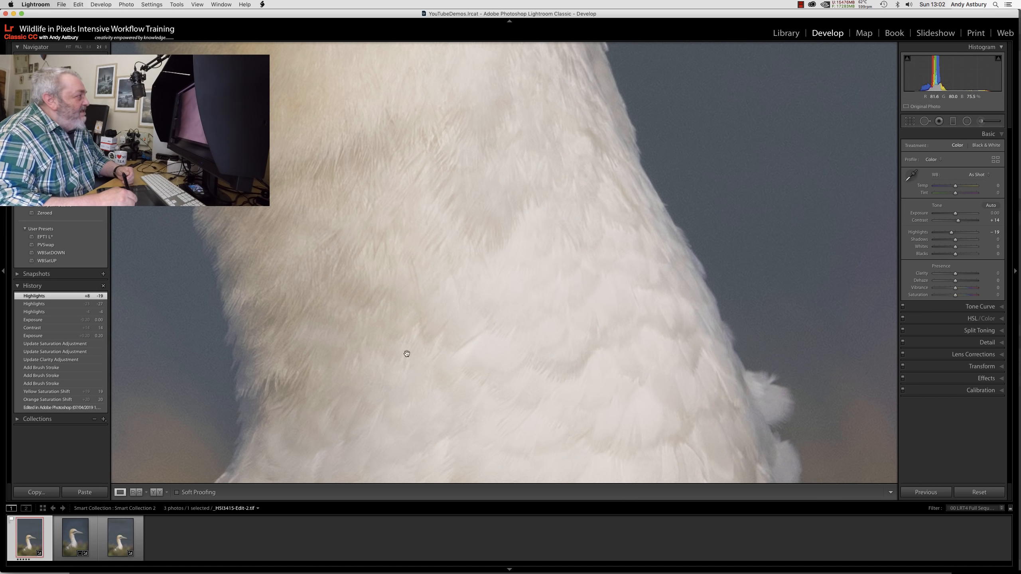
pyautogui.click(89, 47)
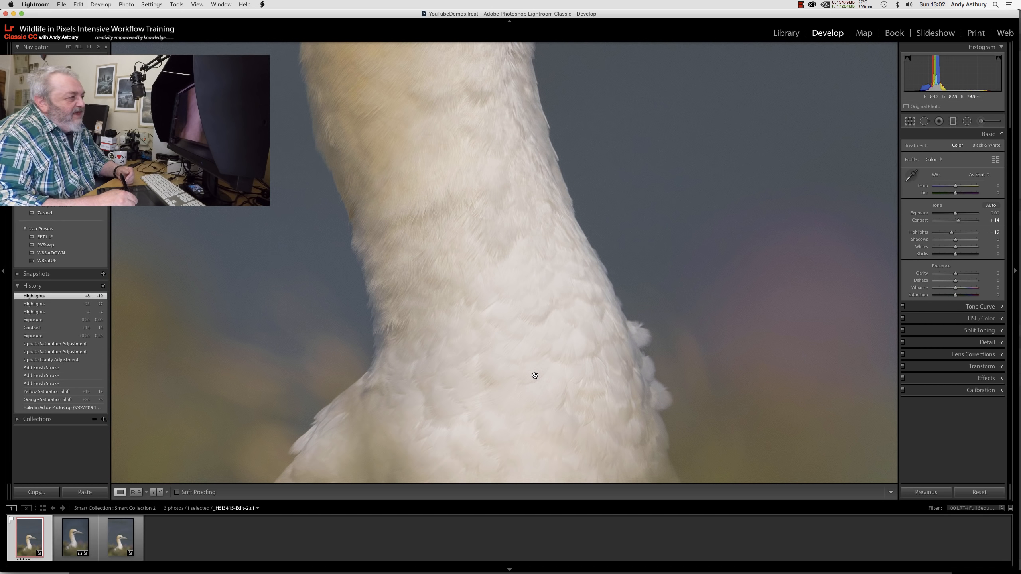
# Apply Luminance noise reduction of 7 to the photo and return to the full-image view
pyautogui.click(985, 343)
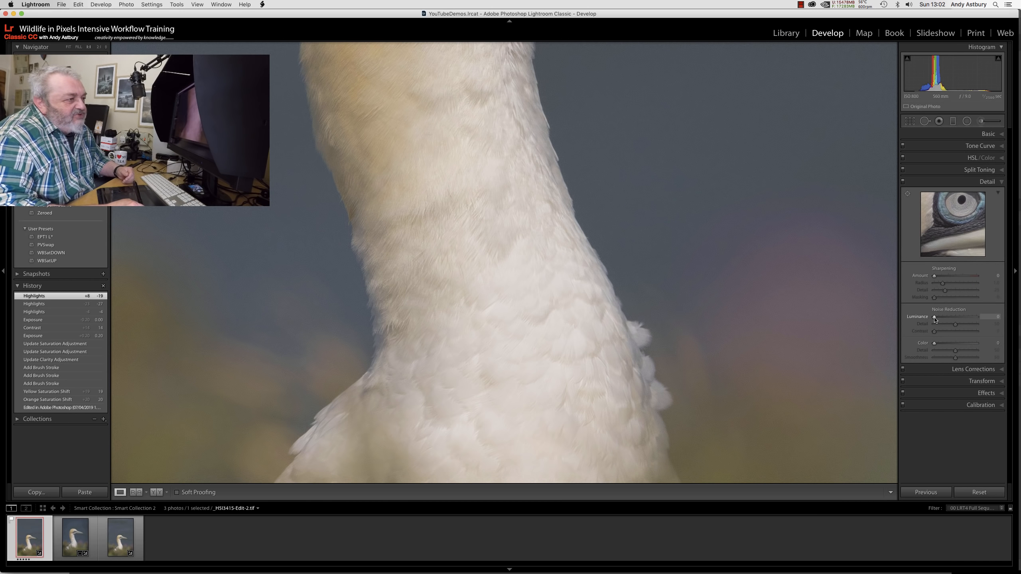
pyautogui.moveTo(935, 318); pyautogui.dragTo(937, 319)
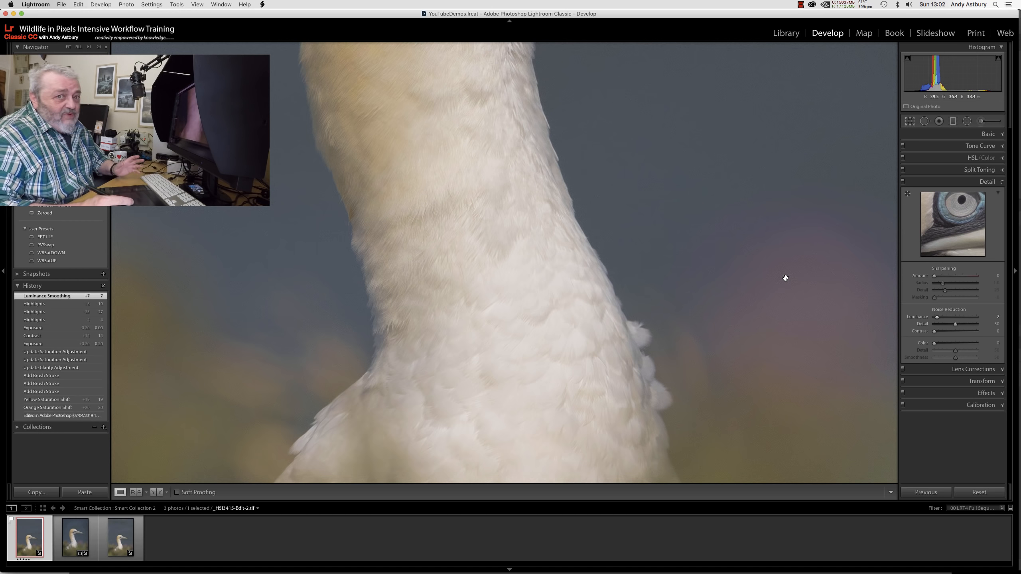
pyautogui.click(509, 324)
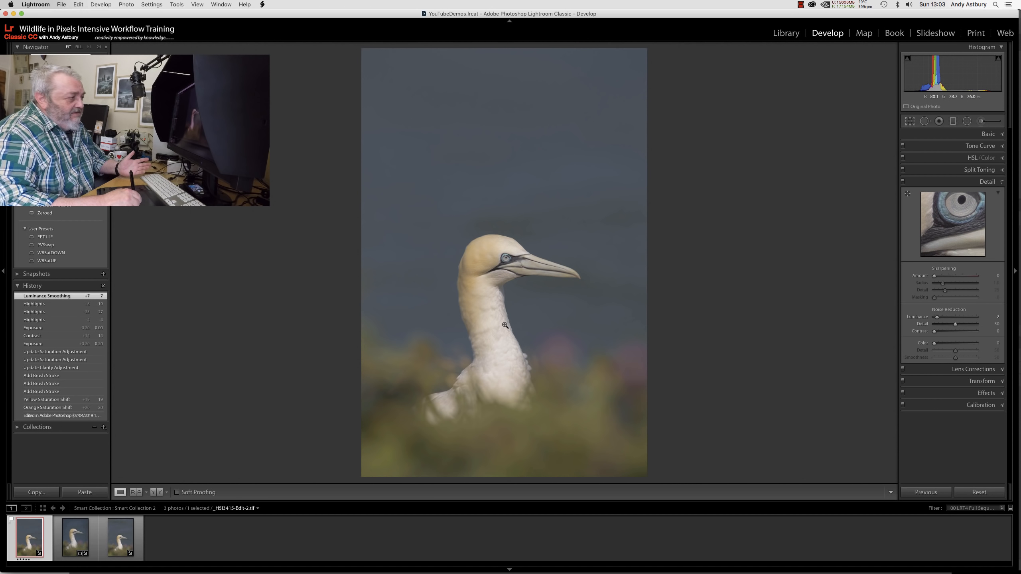
# Raise the HSL Luminance of Orange to +16 and Yellow to +18
pyautogui.click(986, 135)
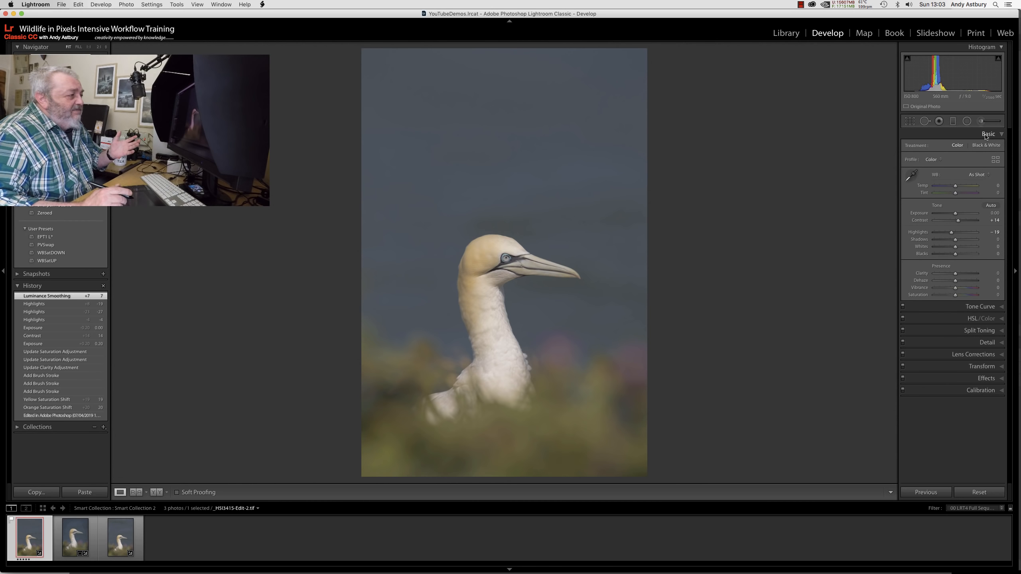
pyautogui.click(970, 321)
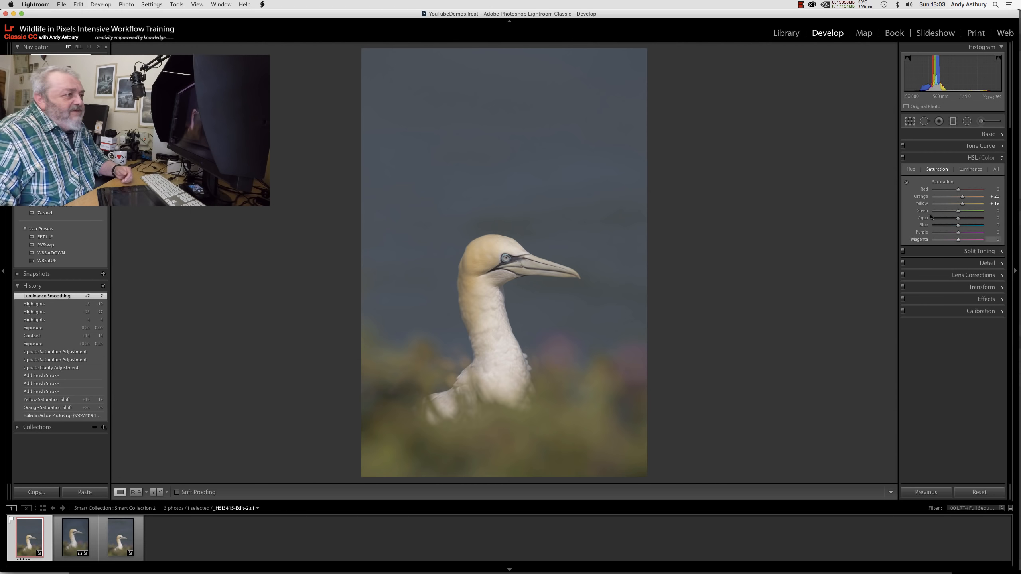
pyautogui.click(968, 171)
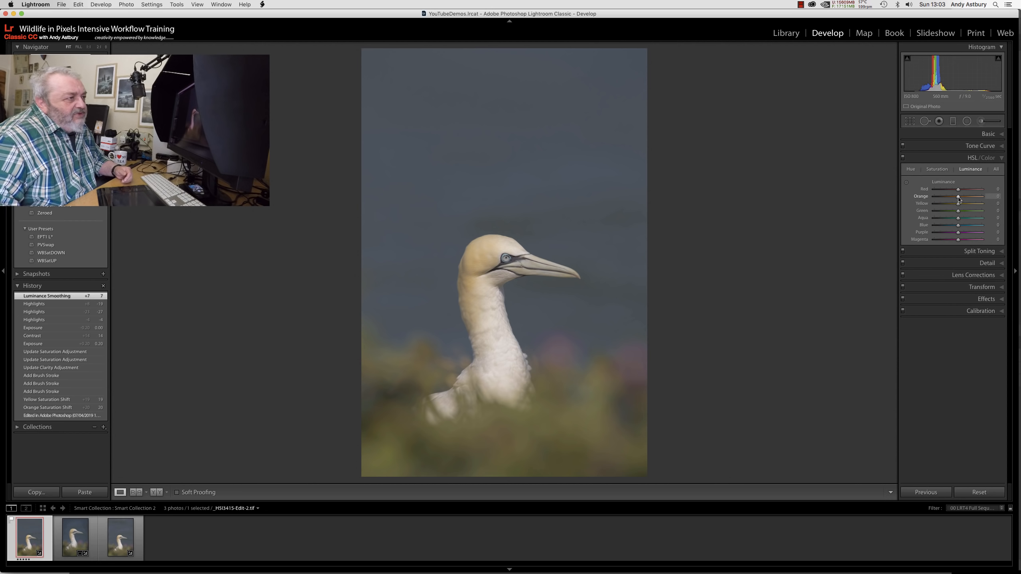
pyautogui.moveTo(959, 199); pyautogui.dragTo(964, 205)
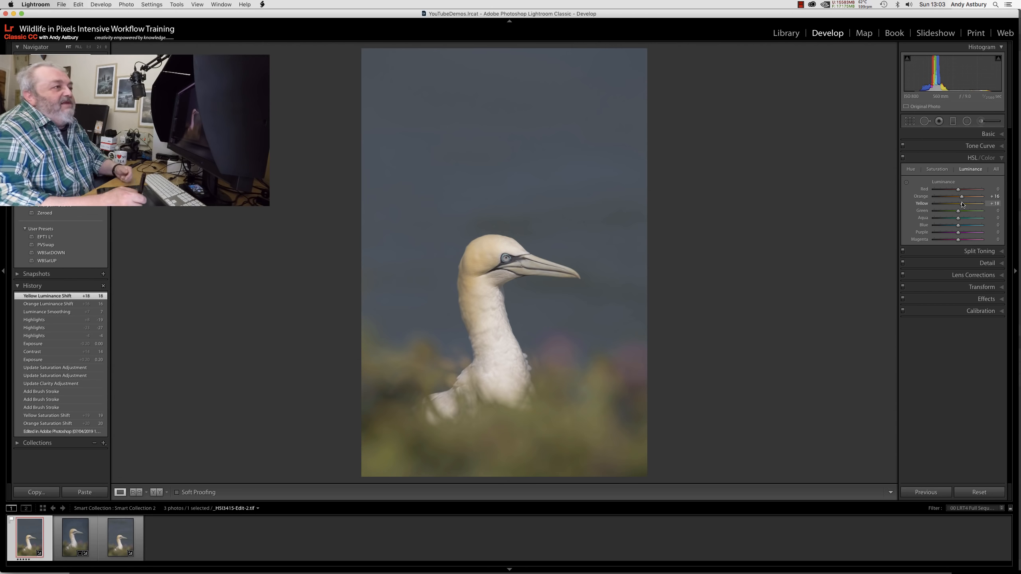
# Crop the photo at the 1 x 1.468 aspect ratio, tightening and repositioning the frame around the gannet, and apply the crop
pyautogui.click(983, 136)
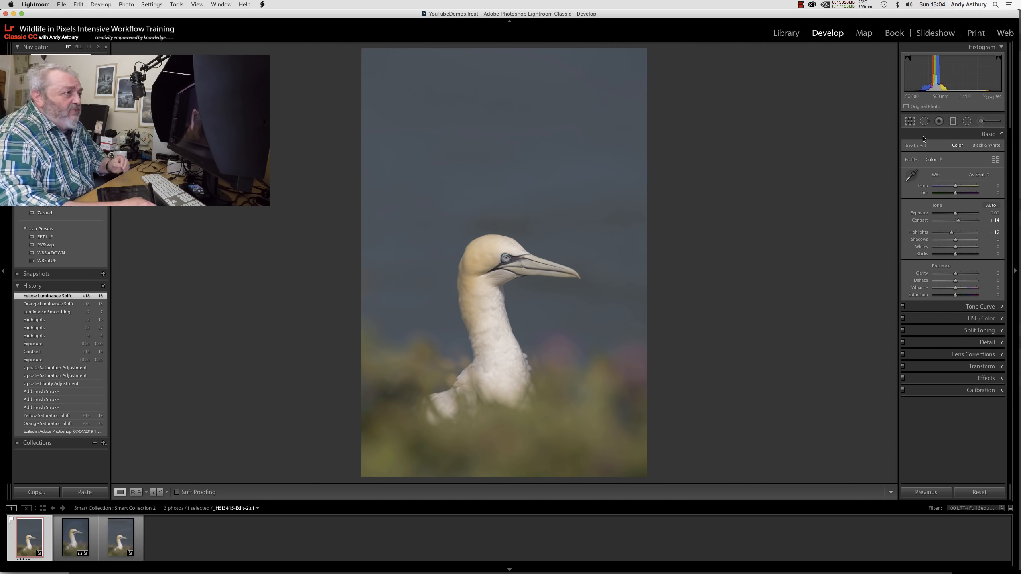
pyautogui.click(909, 122)
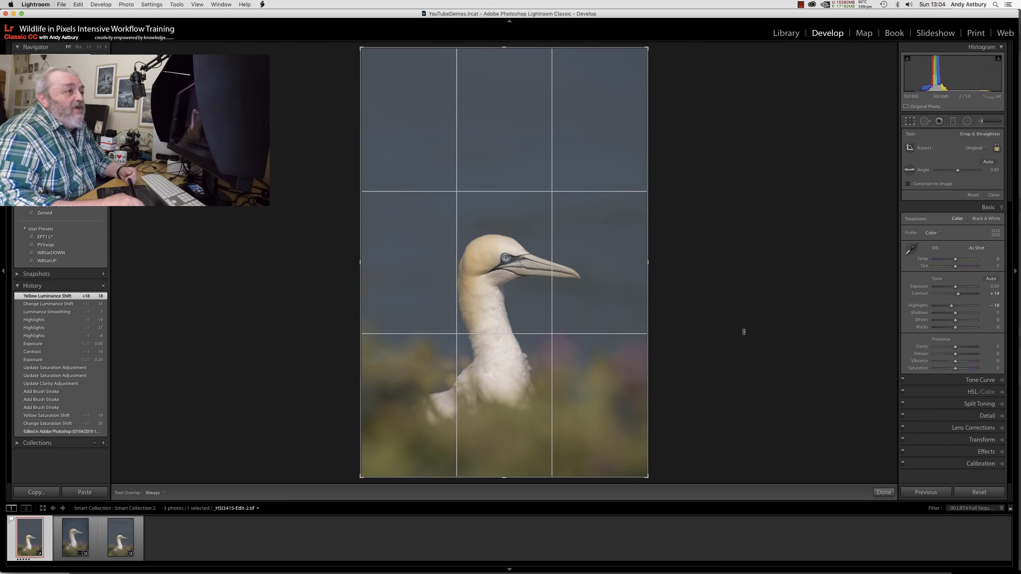
pyautogui.click(973, 149)
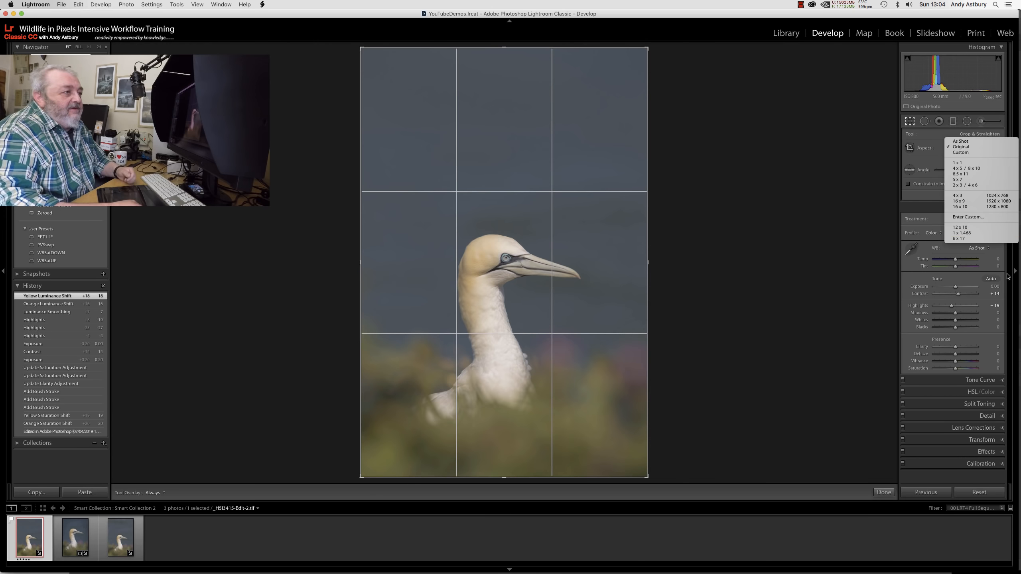
pyautogui.click(969, 233)
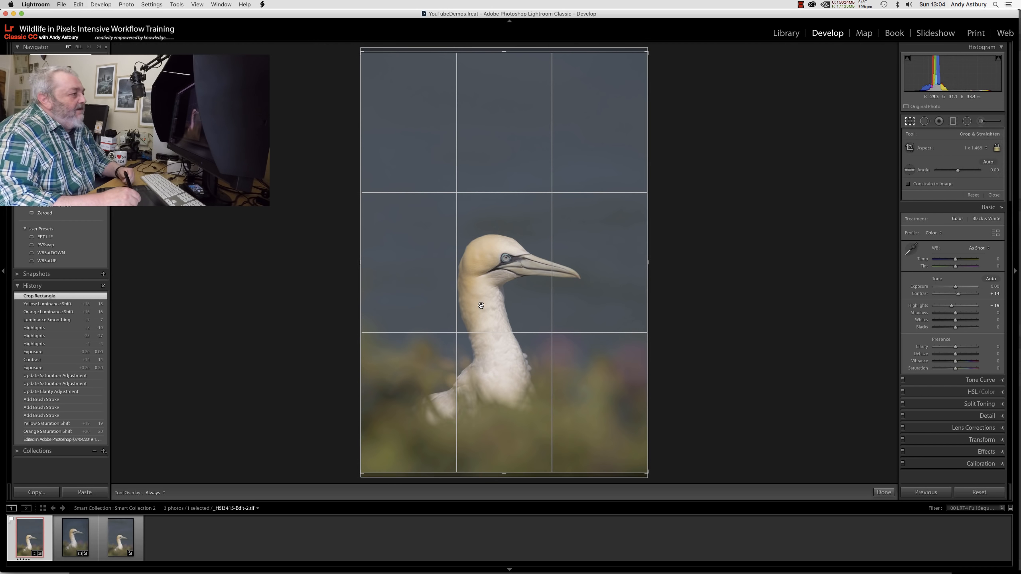
pyautogui.moveTo(483, 304); pyautogui.dragTo(475, 298)
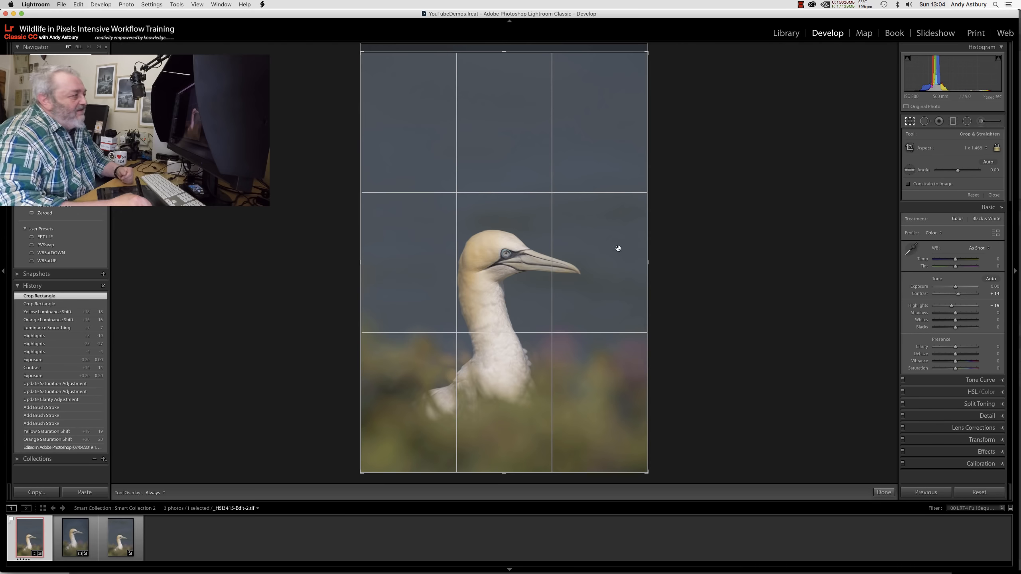
pyautogui.moveTo(362, 54); pyautogui.dragTo(367, 97)
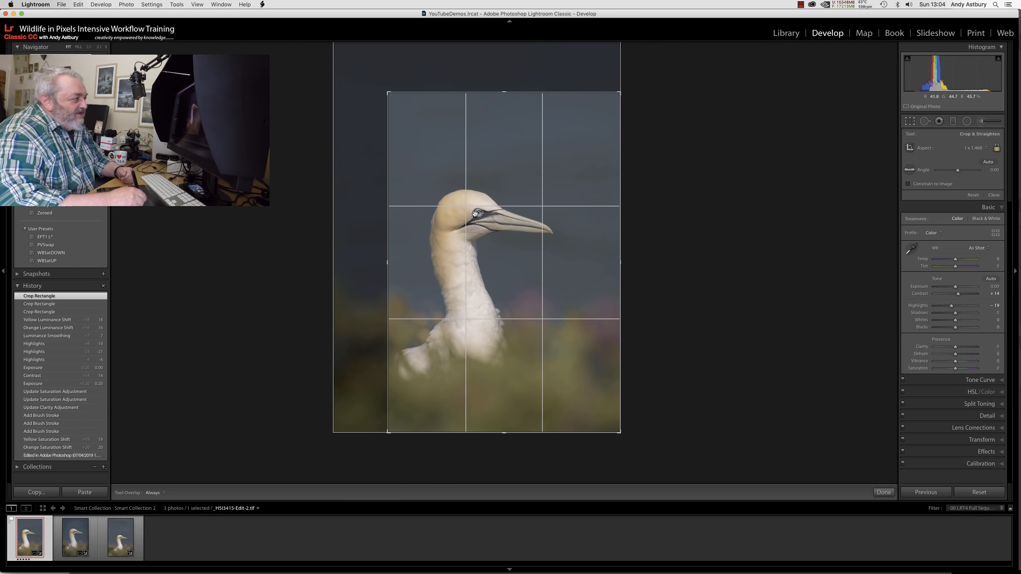
pyautogui.moveTo(493, 281)
pyautogui.mouseDown()
pyautogui.moveTo(508, 278)
pyautogui.moveTo(495, 269)
pyautogui.mouseUp()
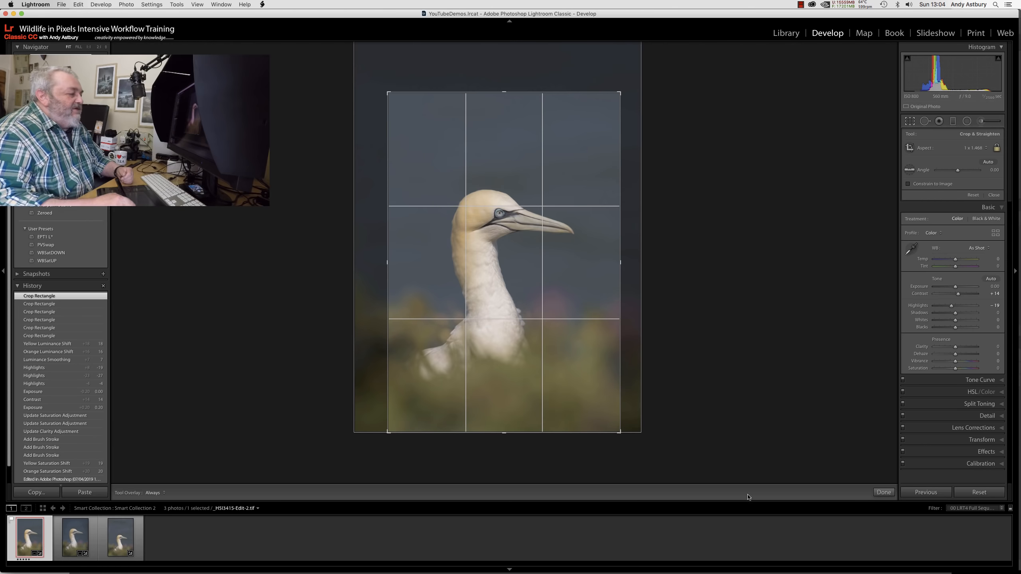
pyautogui.click(884, 493)
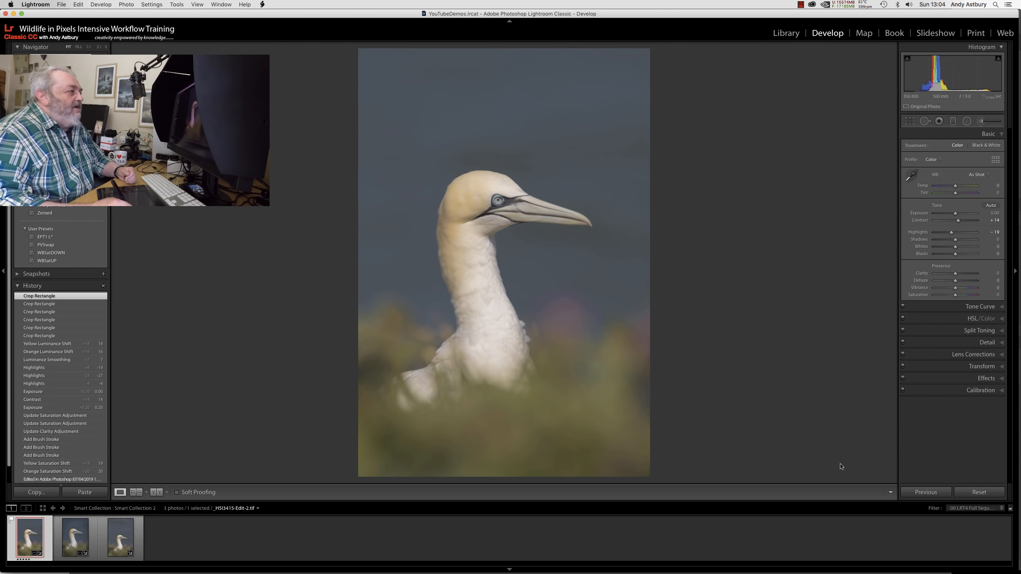
# Add a Highlight Priority post-crop vignette with an Amount of -18
pyautogui.click(982, 379)
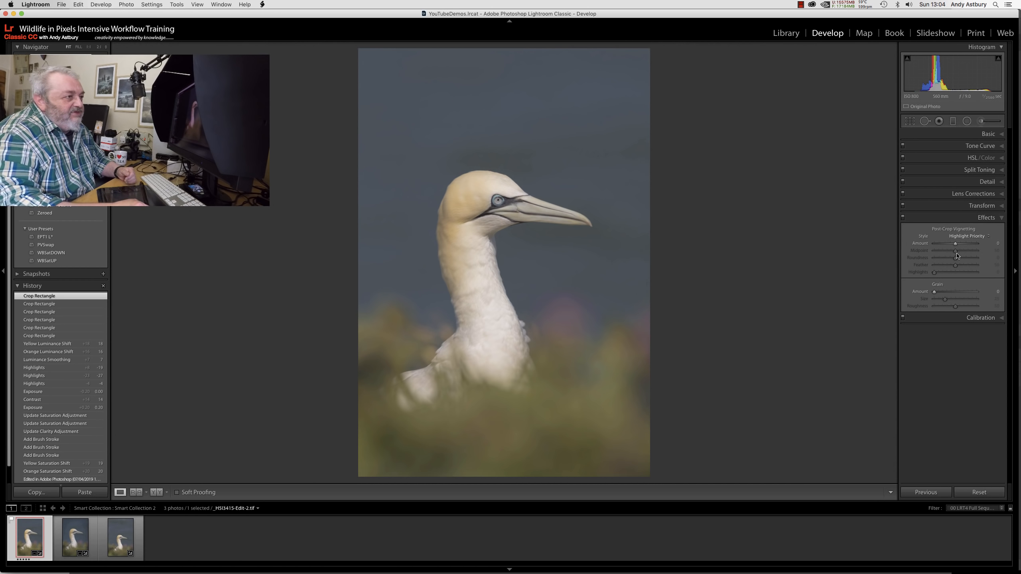
pyautogui.moveTo(955, 244); pyautogui.dragTo(952, 244)
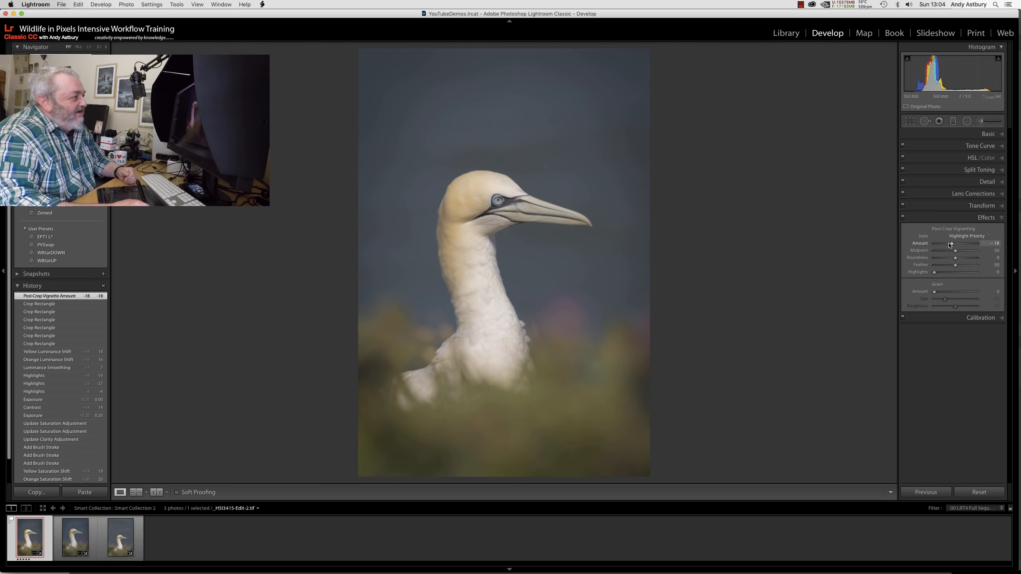